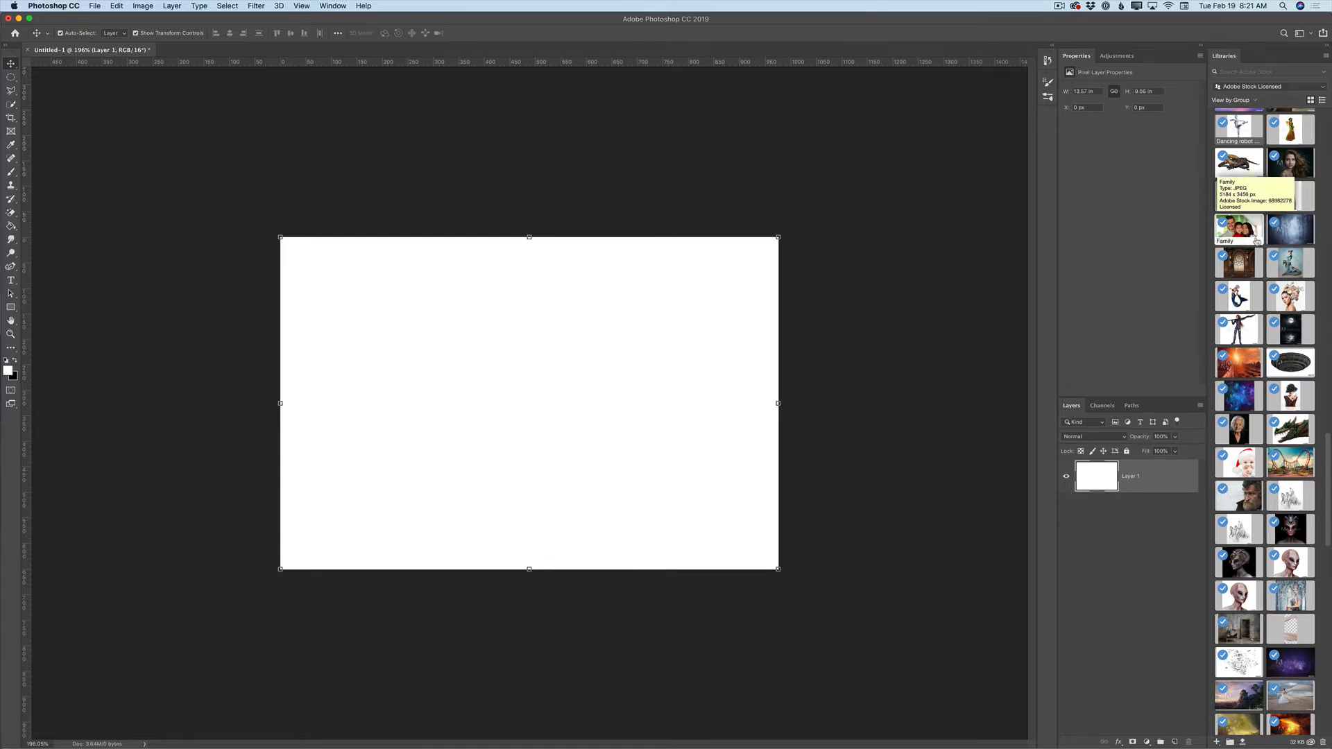
- Open the snowy fantasy forest stock image and place the dancing robot image in its lower middle, scaled to about 36%
double_click(1292, 235)
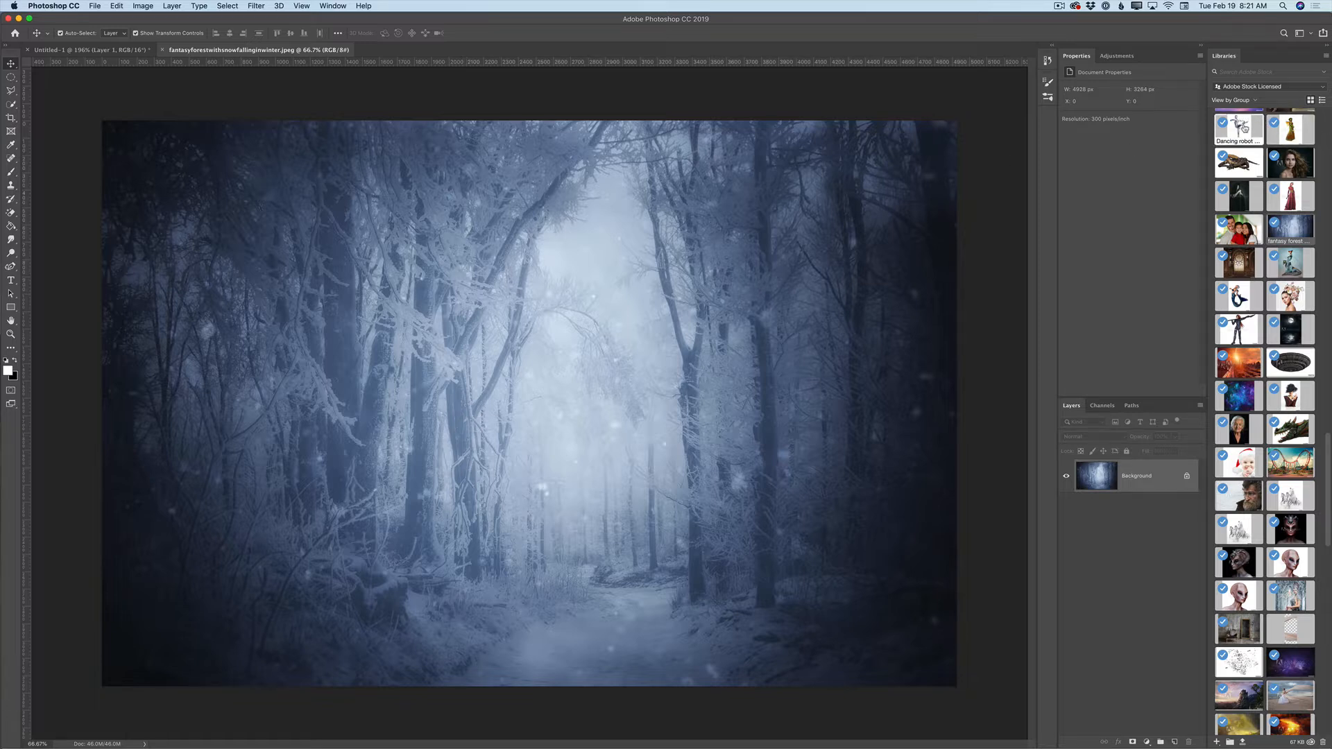
left_click_drag(1241, 127, 481, 355)
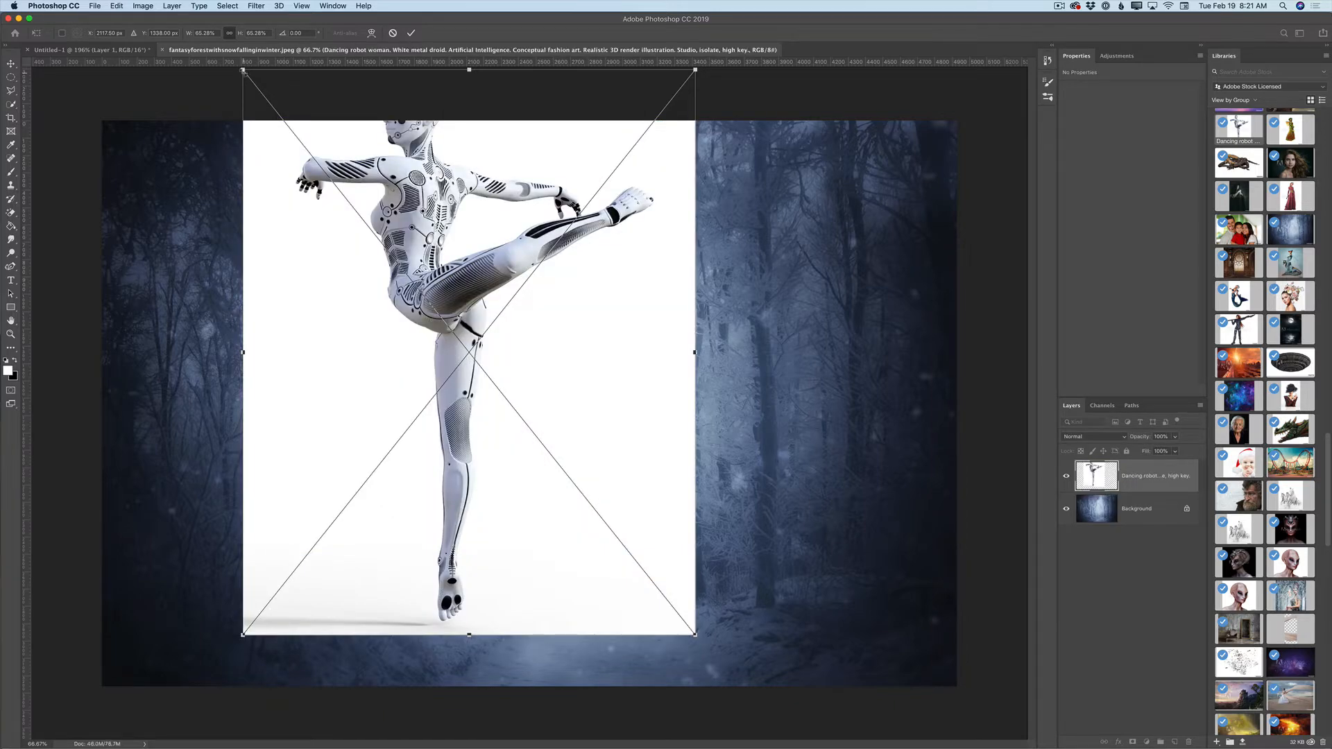
left_click_drag(243, 69, 473, 303)
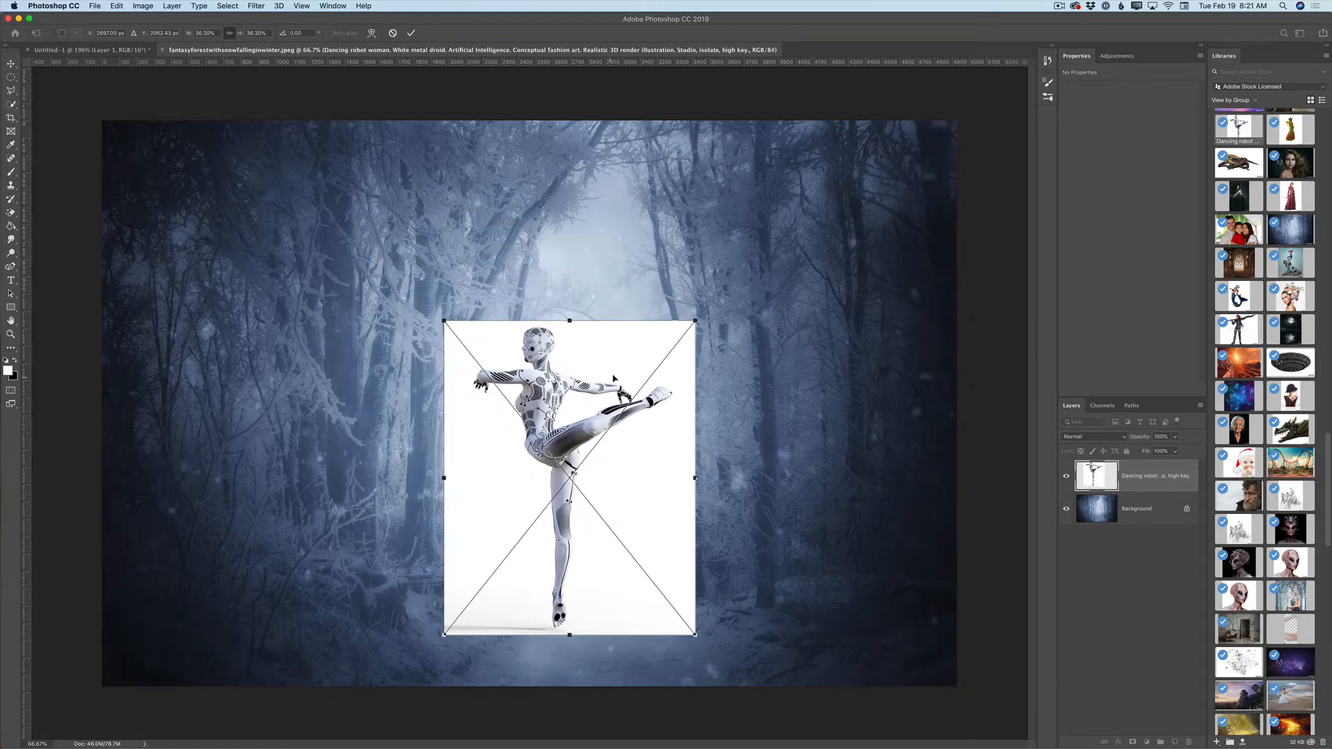
left_click_drag(607, 358, 667, 407)
left_click(411, 32)
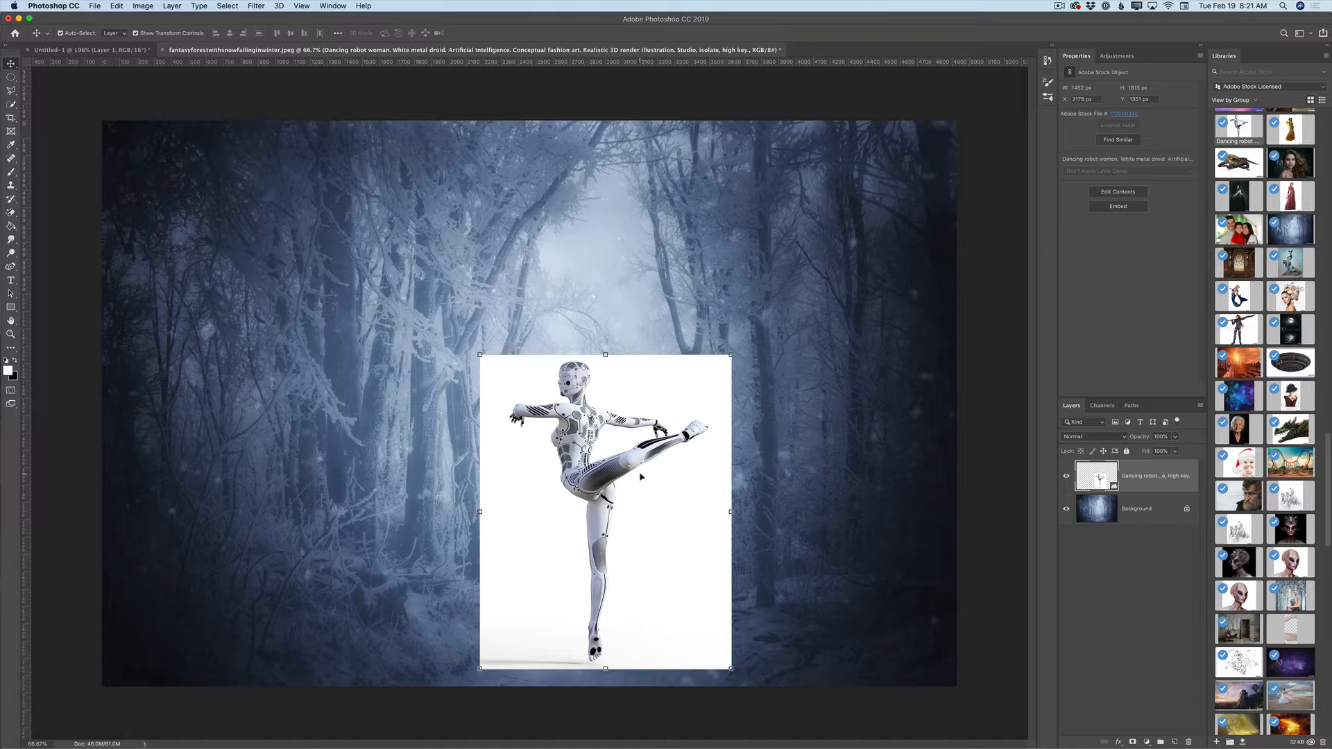
- Select the robot figure on the placed layer with Select Subject
left_click(11, 104)
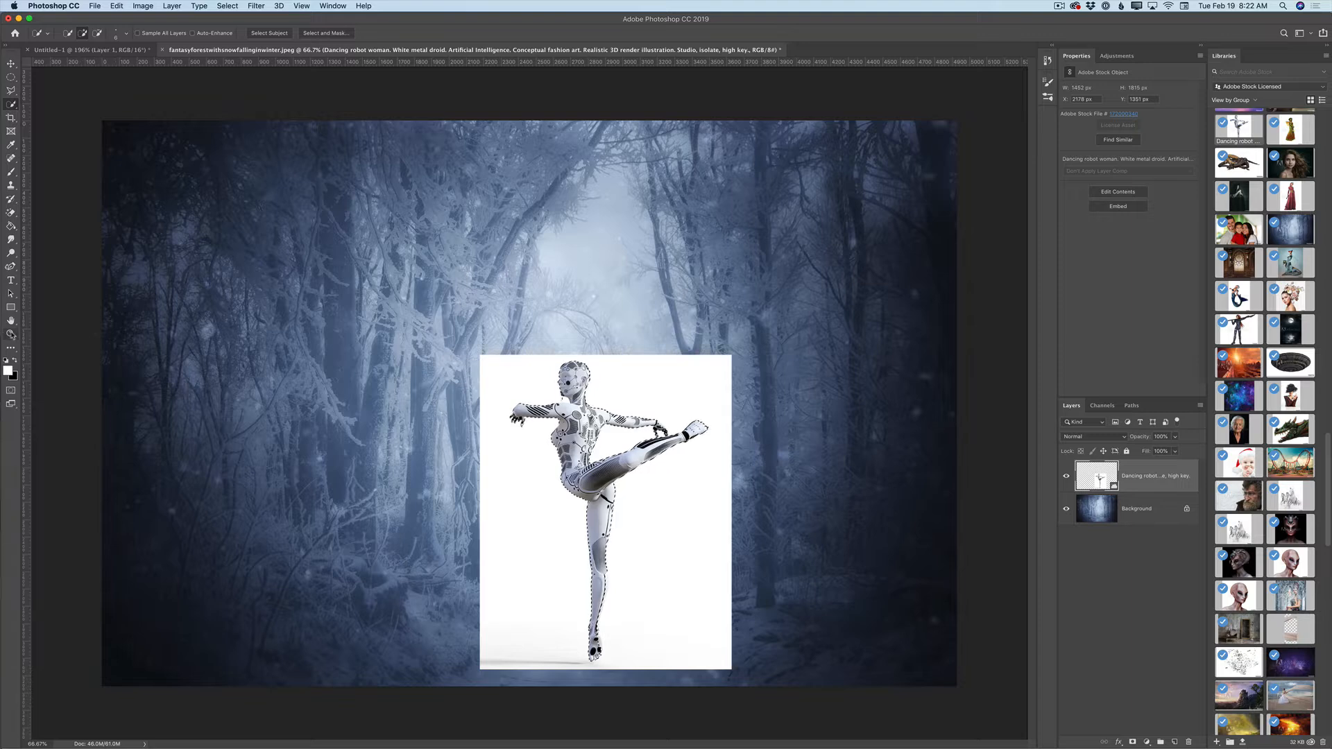
key("z")
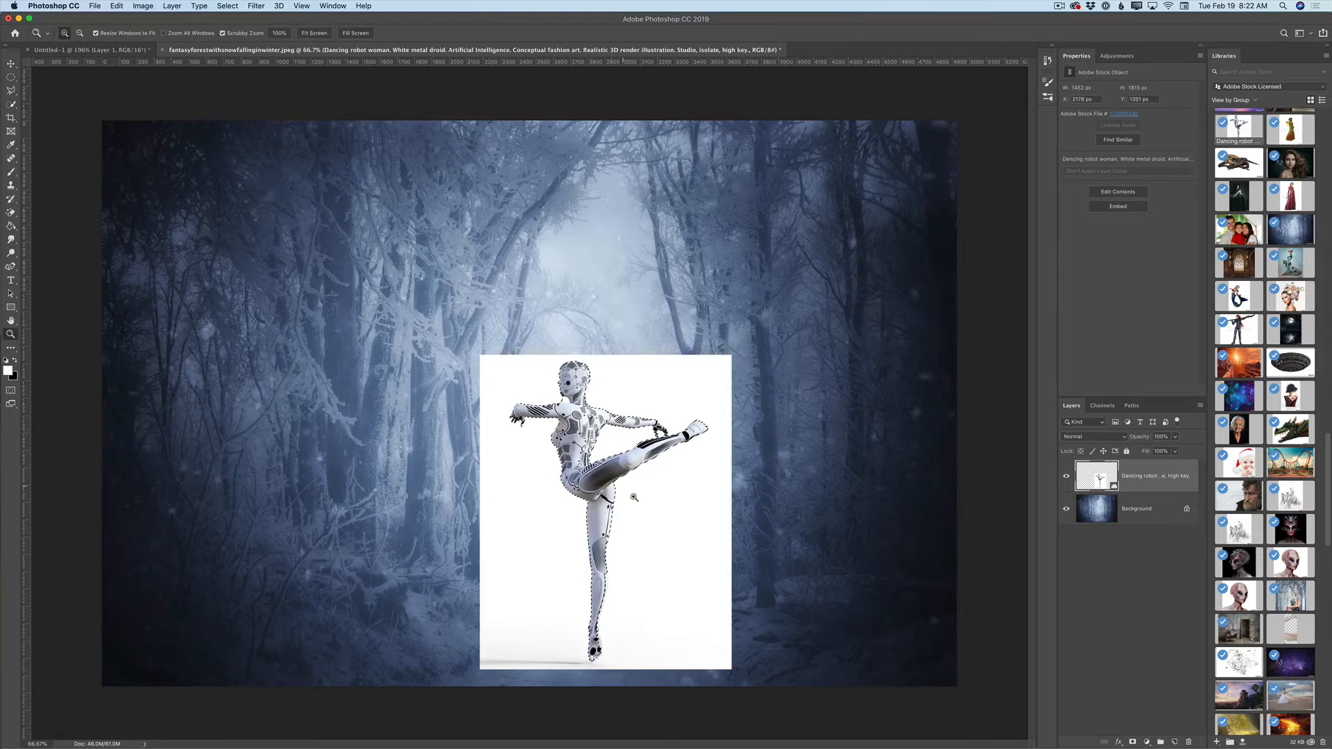
left_click_drag(635, 498, 665, 504)
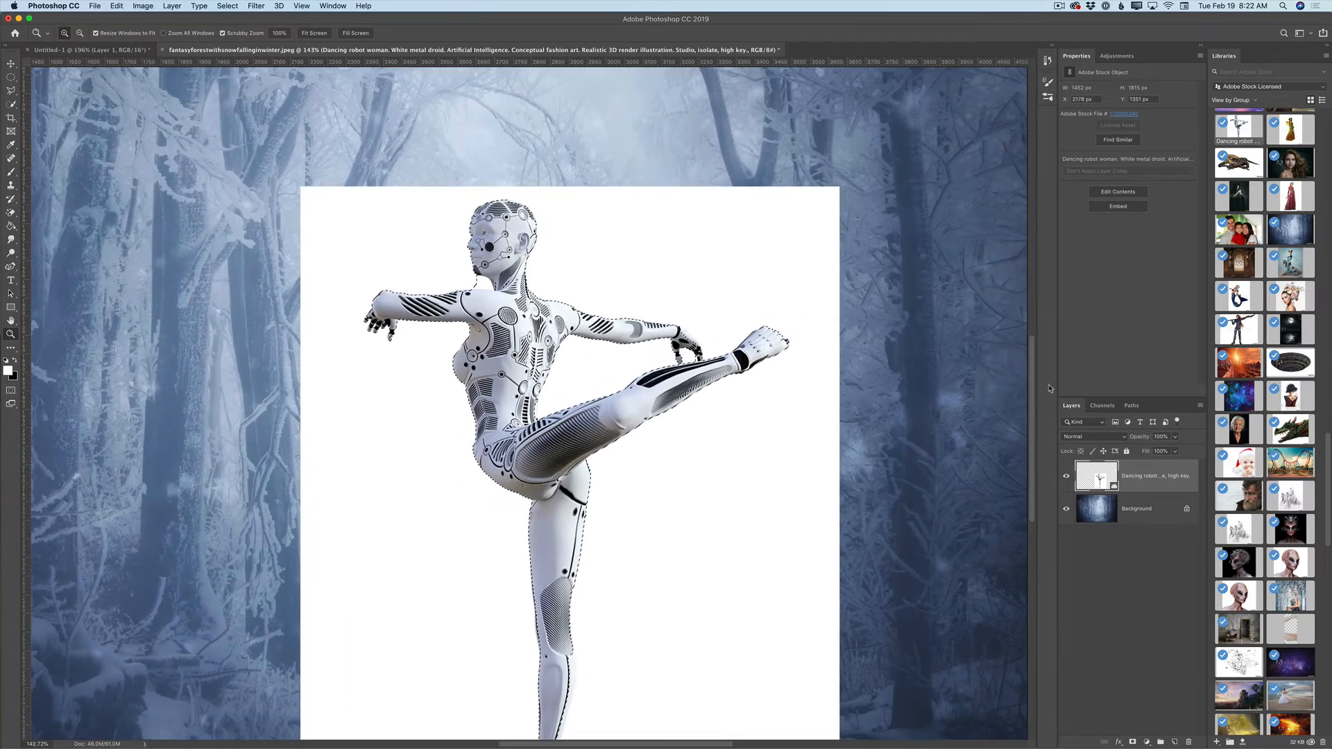
mouse_move(1031, 384)
left_mouse_down()
mouse_move(1030, 410)
mouse_move(1030, 394)
left_mouse_up()
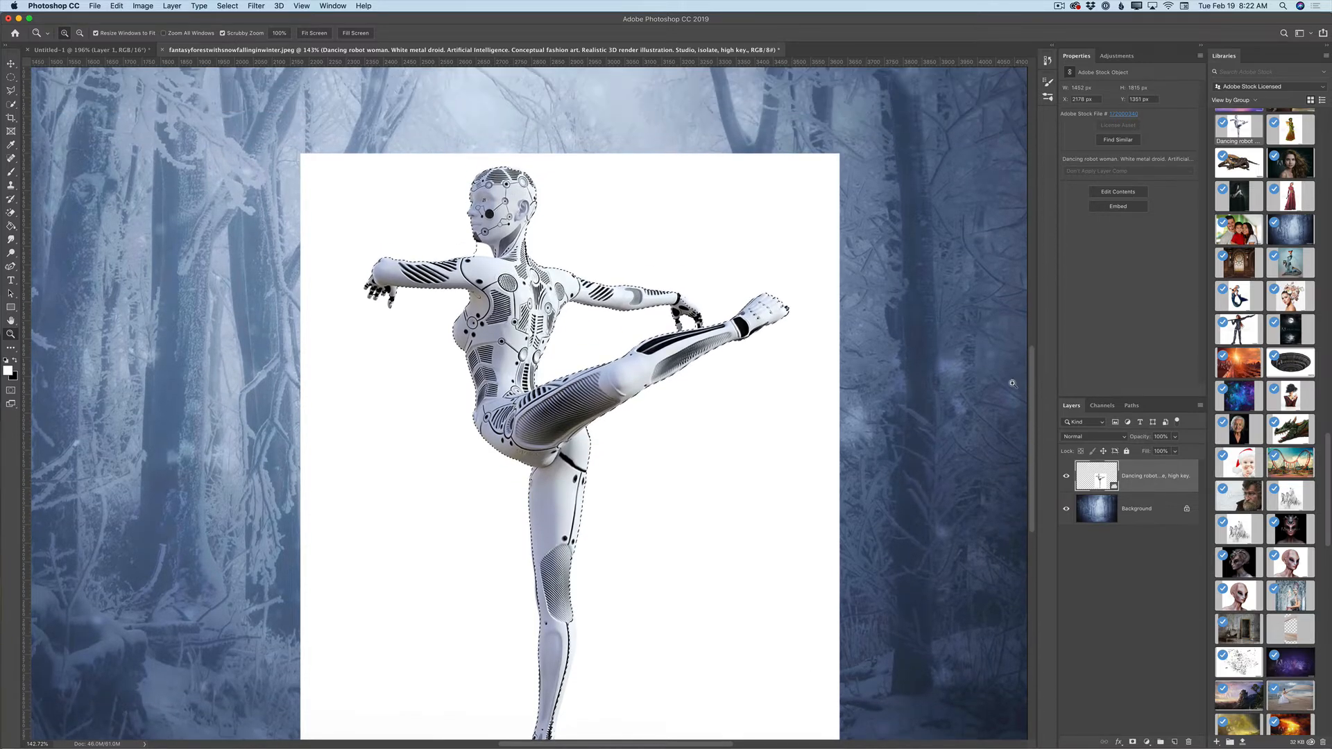
- Touch up the selection around the robot's hands and standing leg with the Quick Selection tool, adding and subtracting areas
left_click(10, 104)
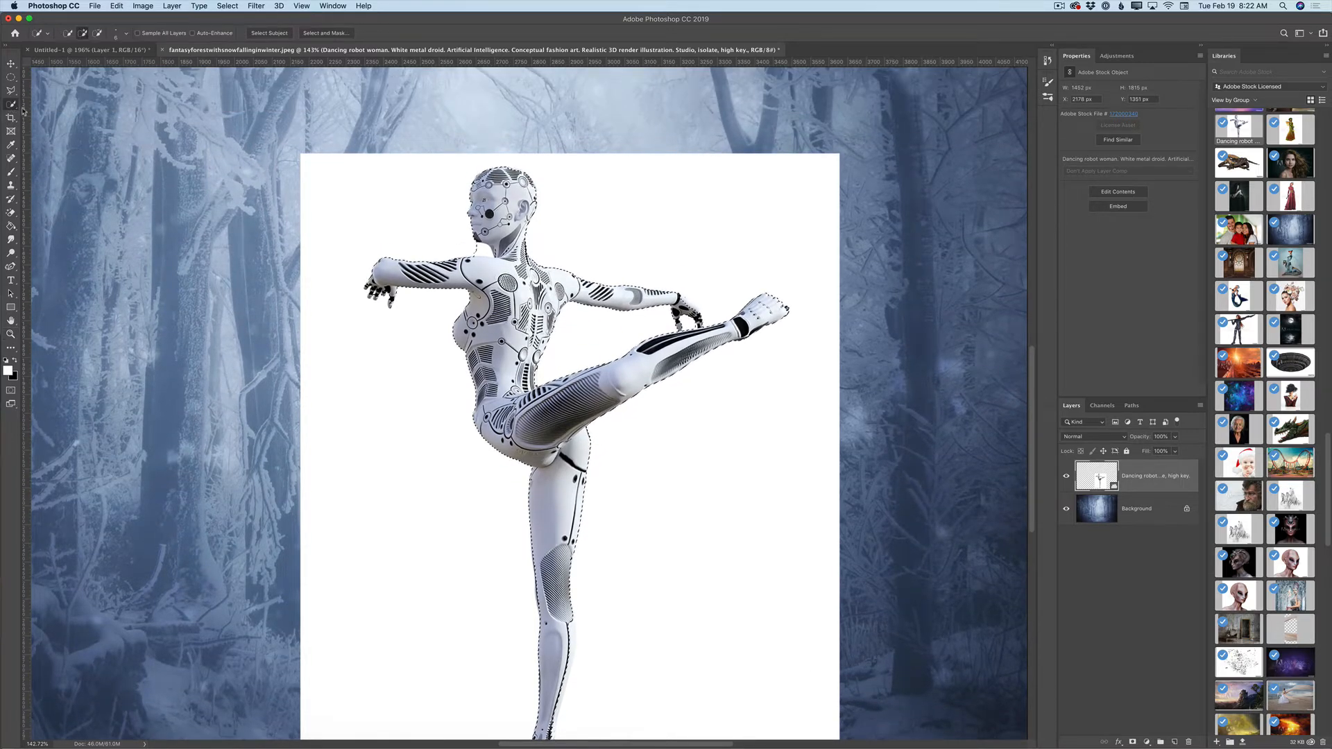
left_click(98, 34)
left_click(82, 33)
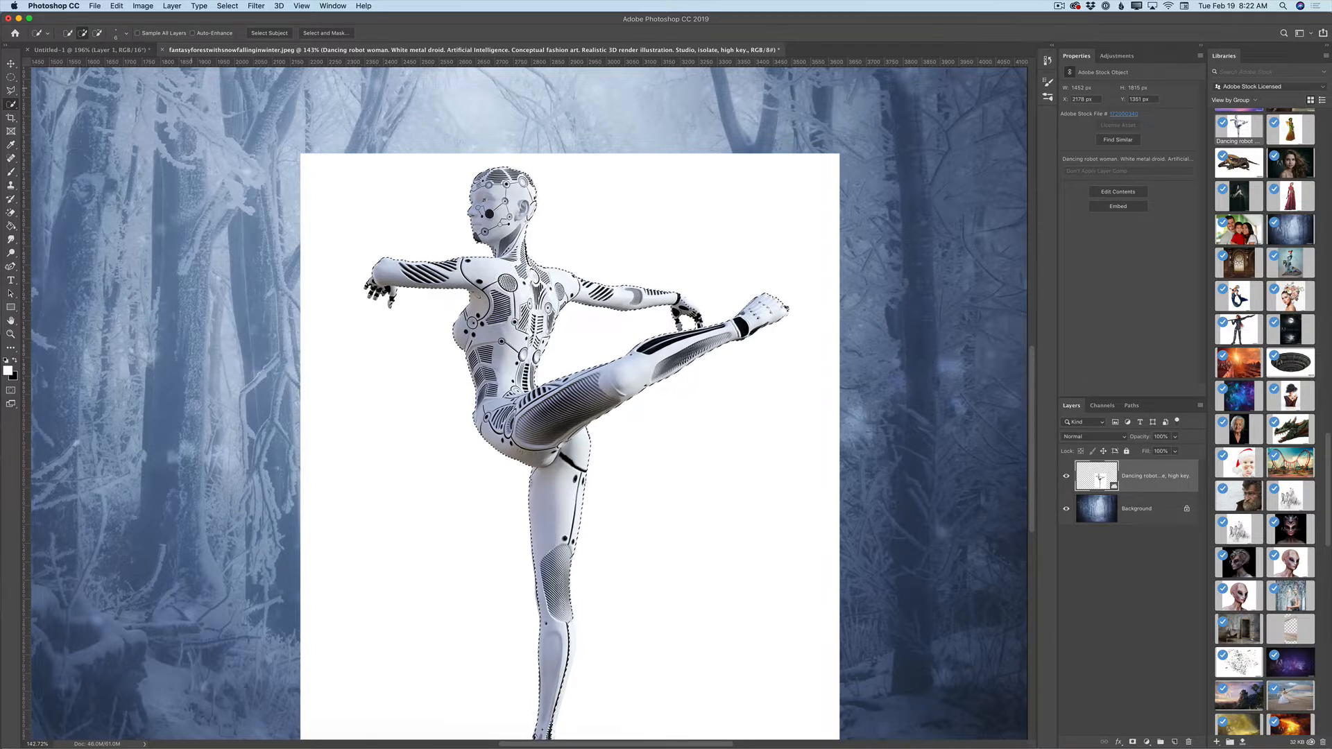
key("alt")
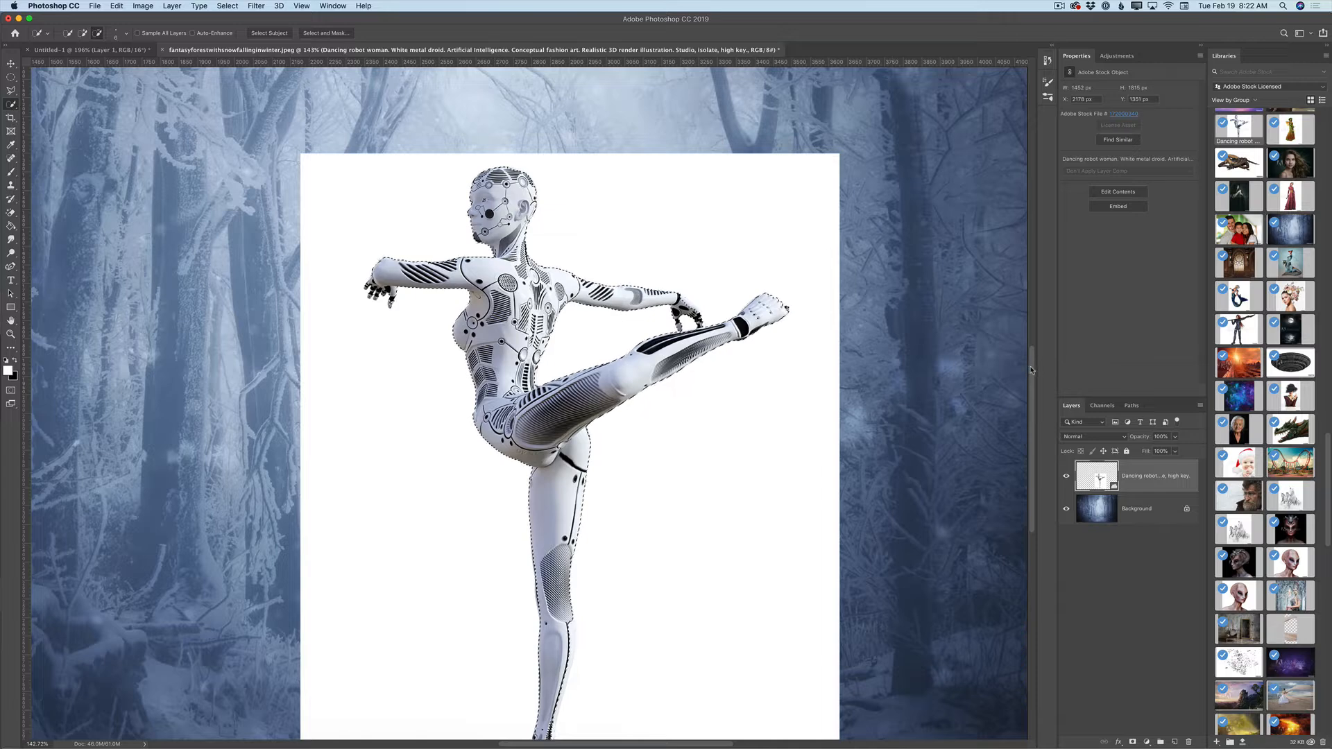
scroll(578, 364, "down", 5)
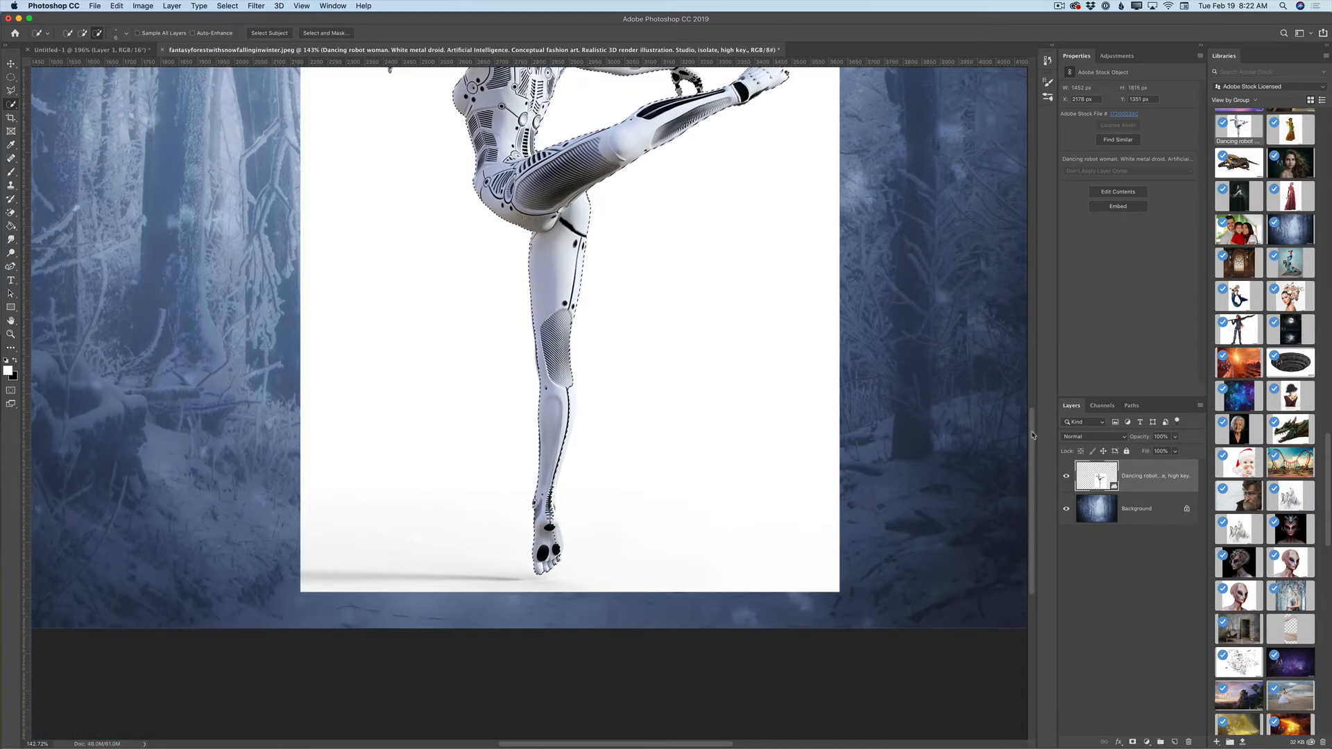
left_click(82, 32)
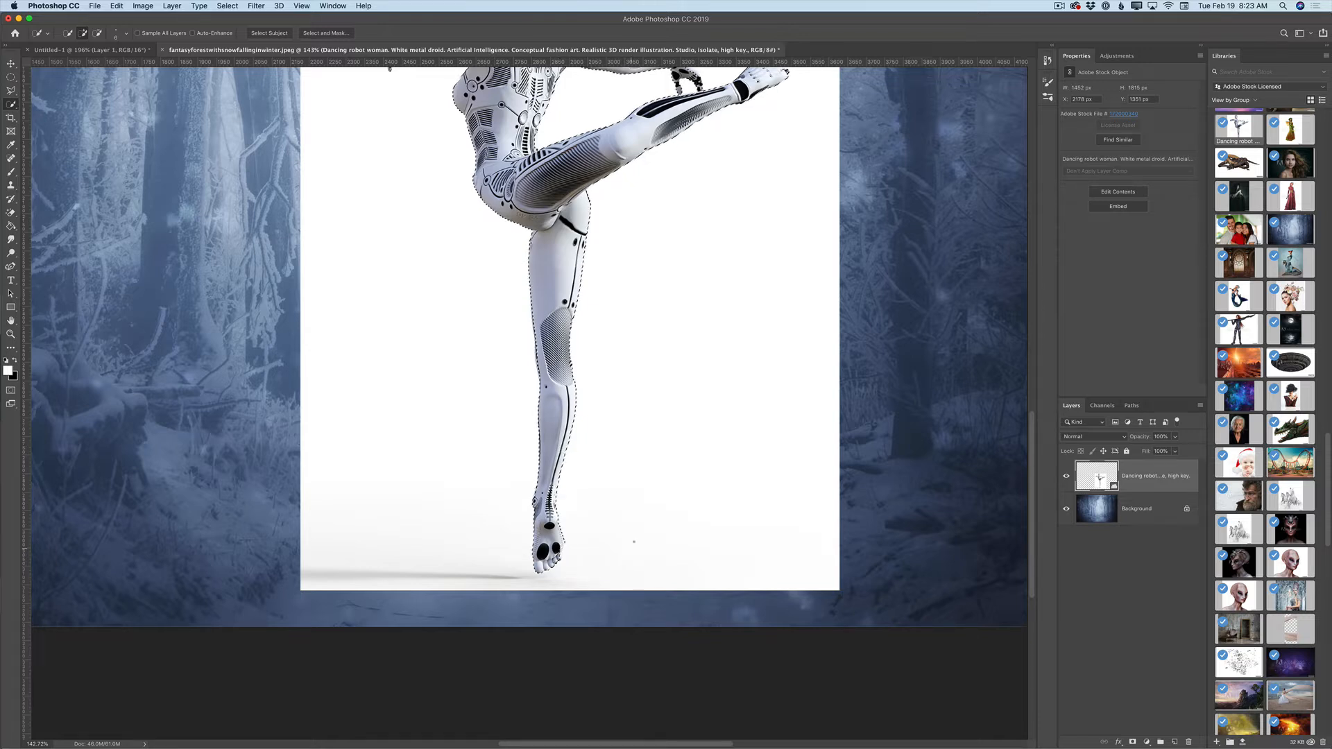
scroll(1029, 437, "up", 5)
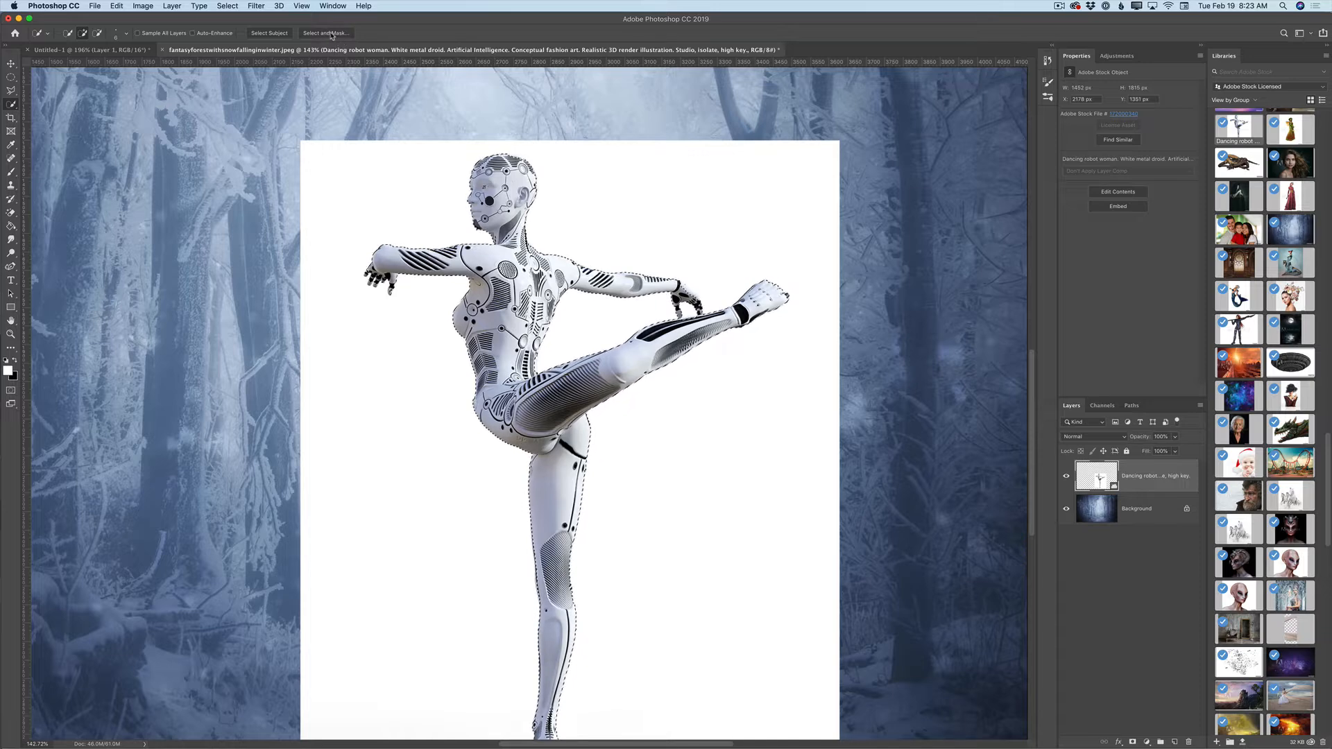
- Open the robot selection in Select and Mask and inspect the cutout against the forest
left_click(326, 33)
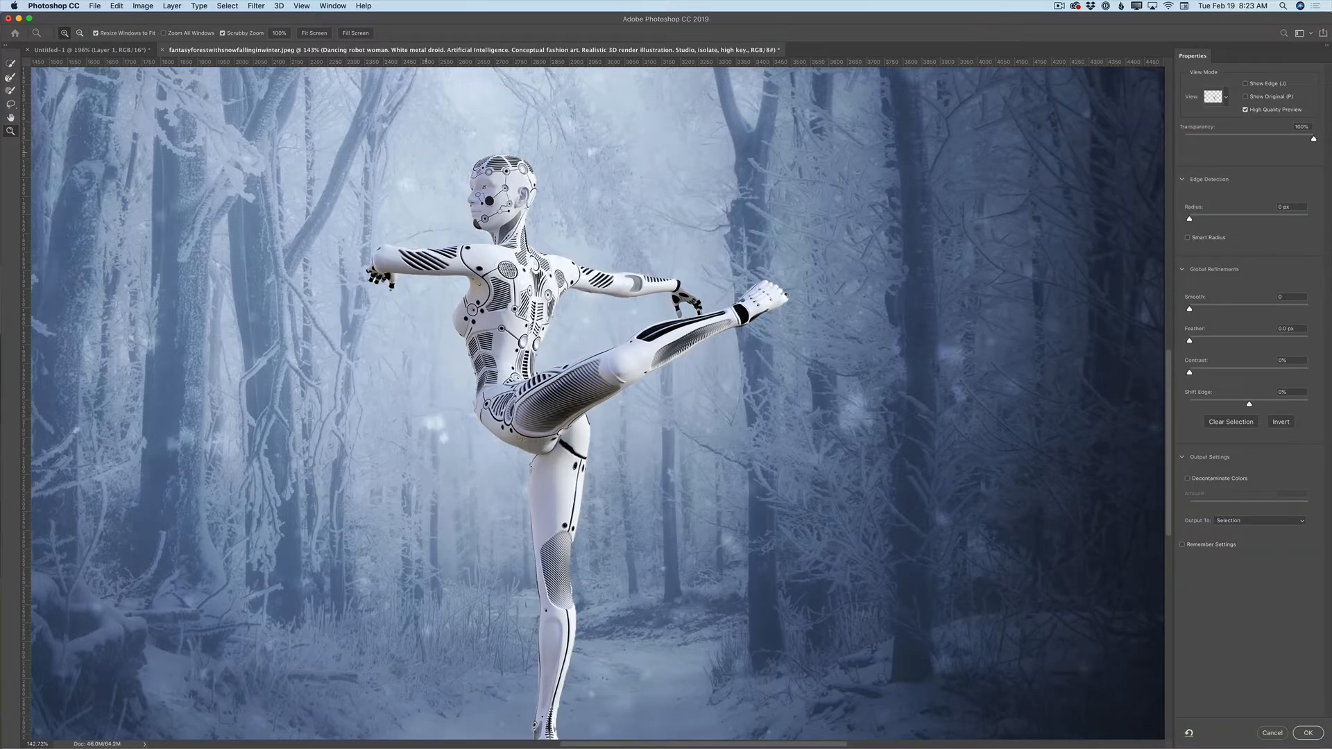
left_click_drag(478, 310, 437, 310)
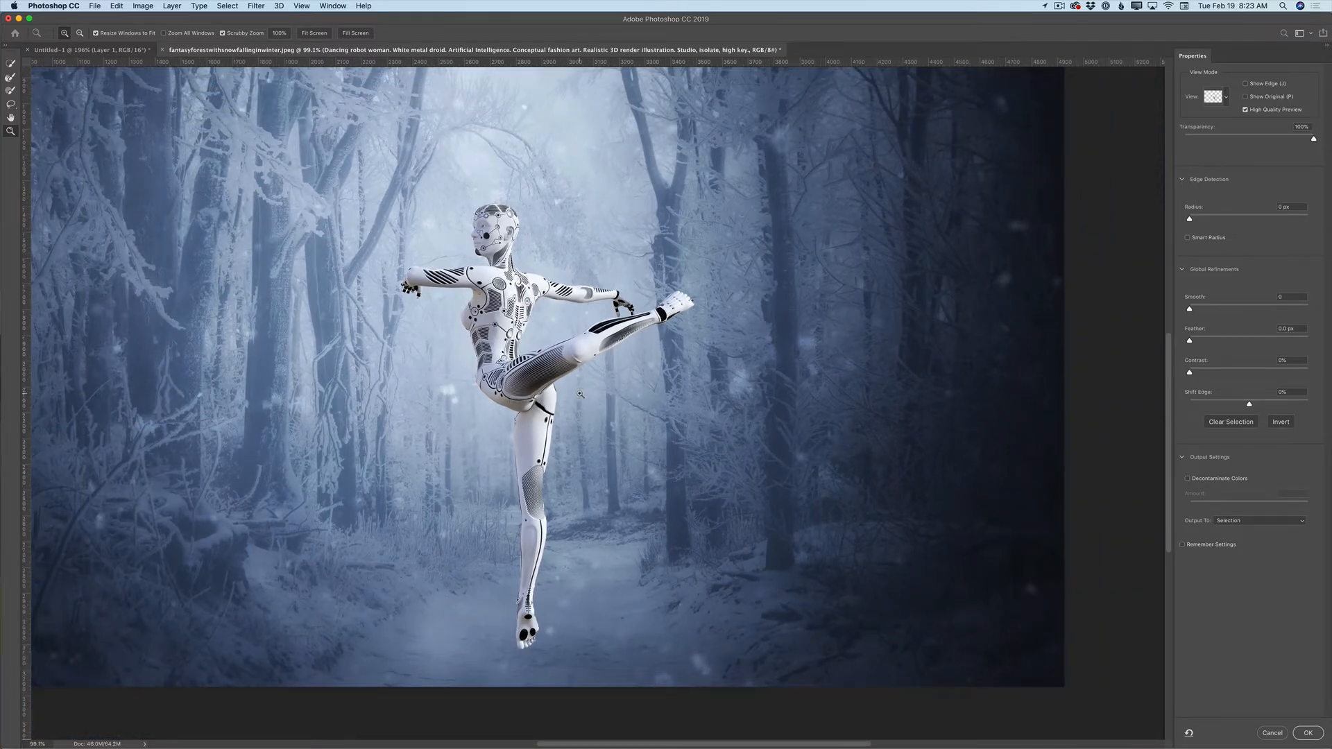
left_click_drag(526, 334, 517, 363)
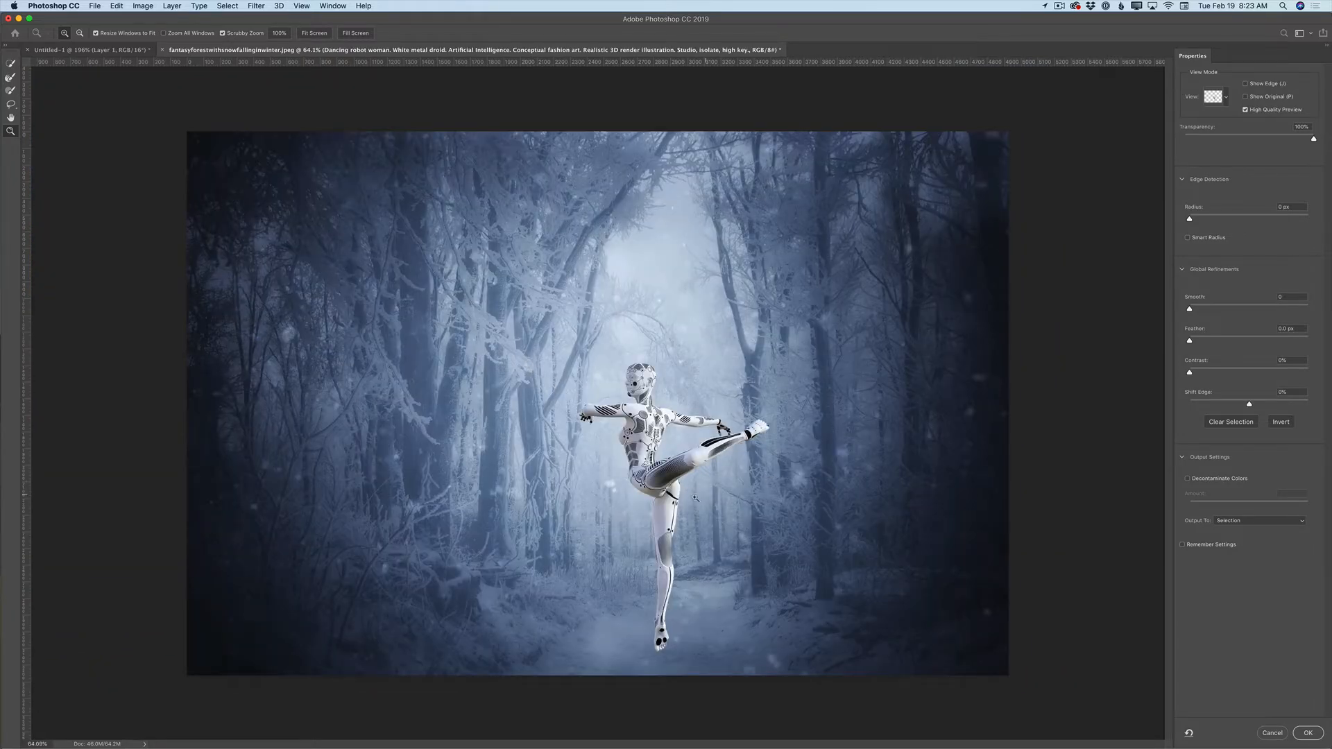
left_click_drag(695, 497, 729, 501)
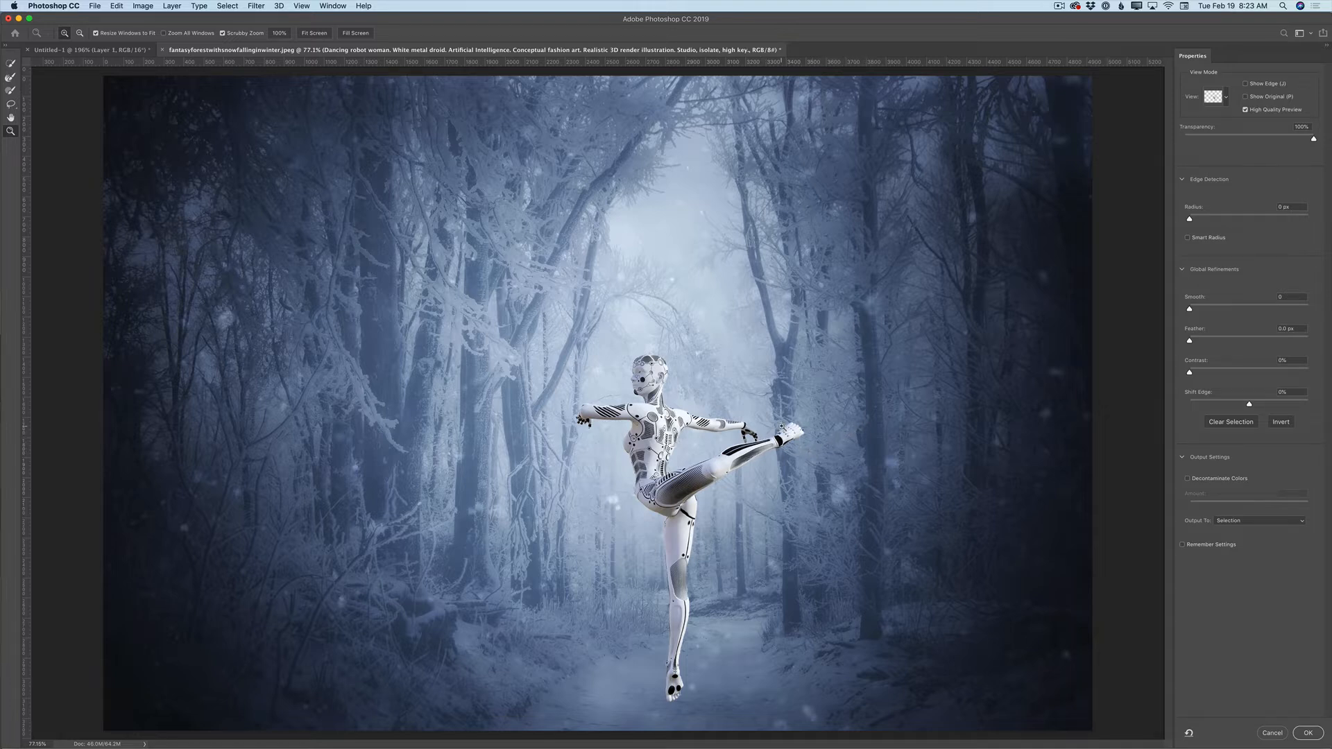
mouse_move(672, 521)
left_mouse_down()
mouse_move(715, 551)
mouse_move(650, 522)
mouse_move(667, 540)
left_mouse_up()
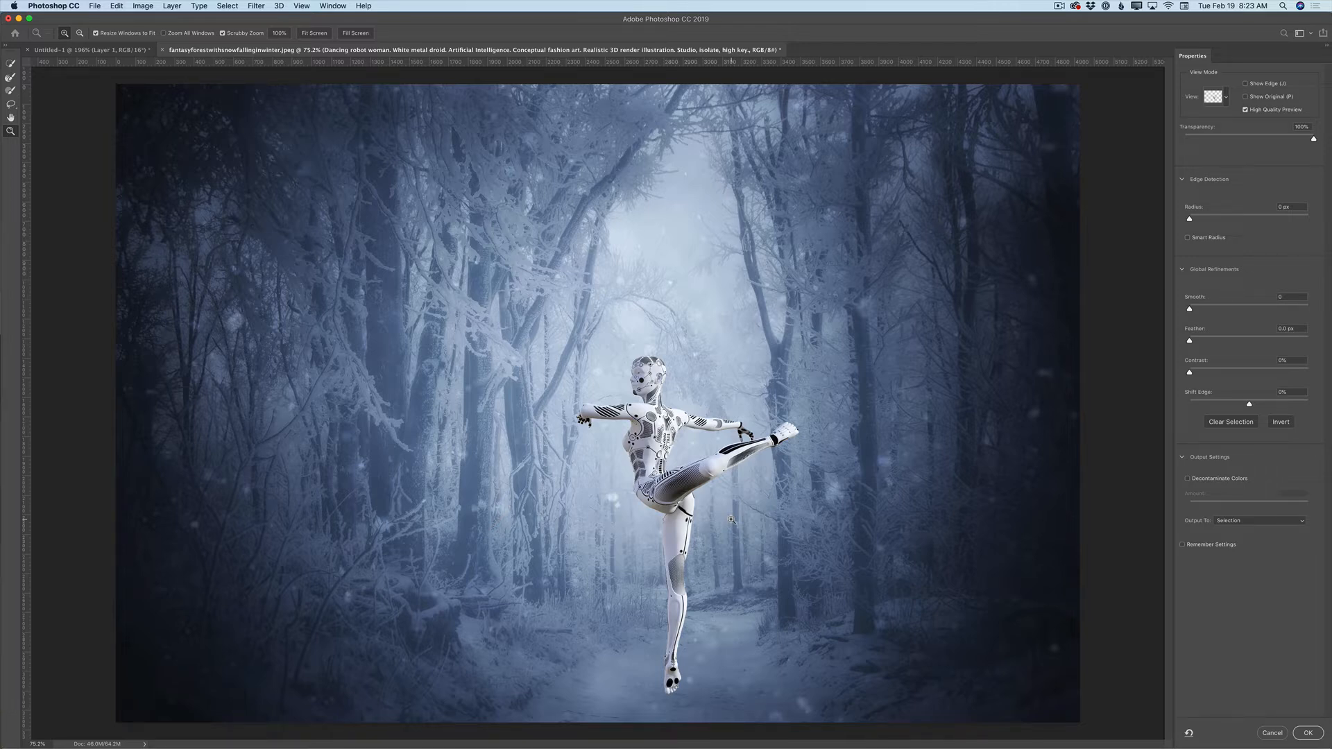
- Compare the original image with the cutout in Onion Skin view by setting the transparency to 0% and back to 100%
left_click(1226, 100)
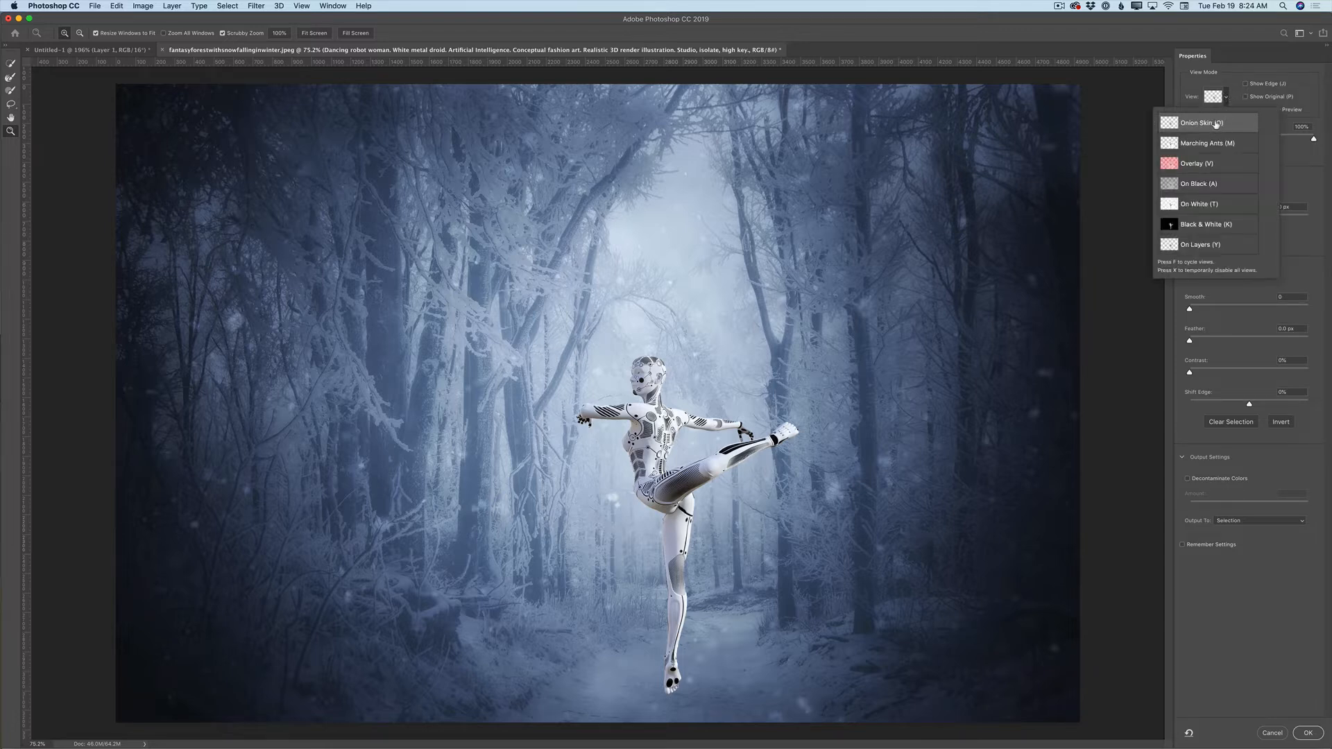
left_click(1310, 143)
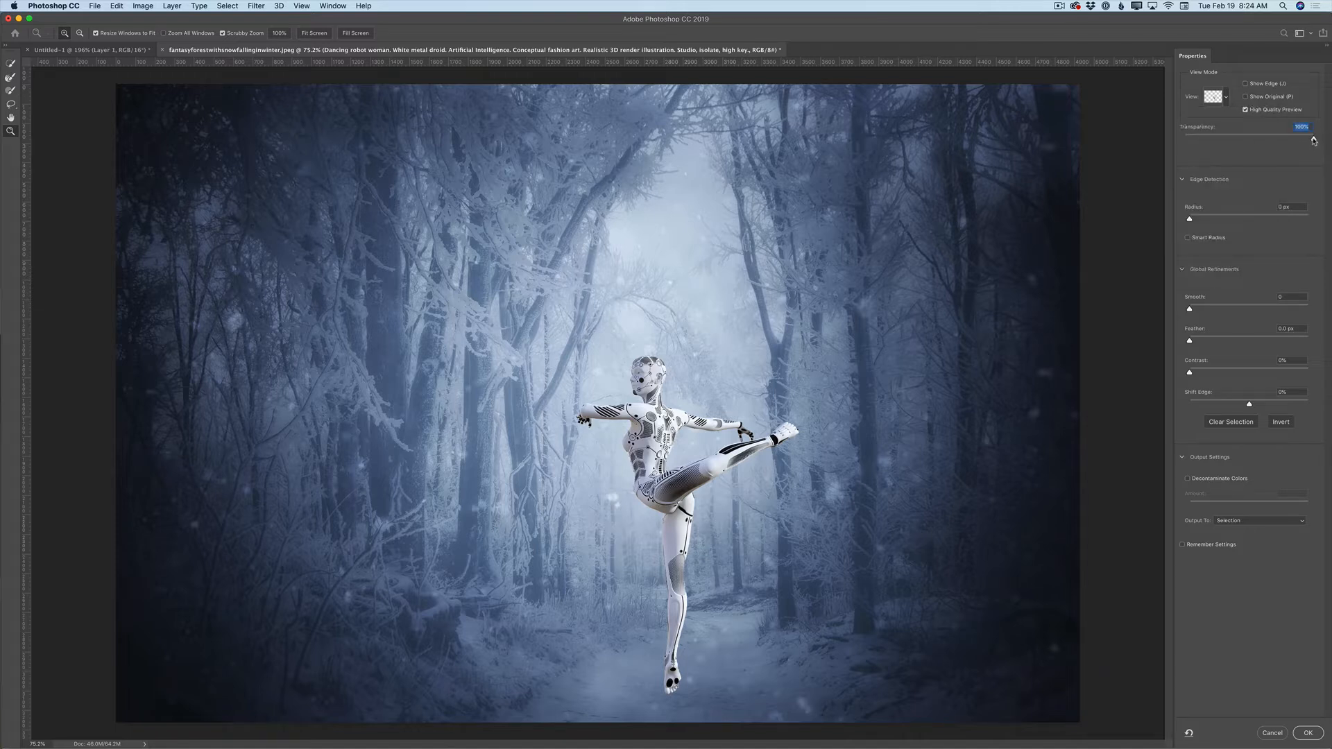
type("0")
key("Return")
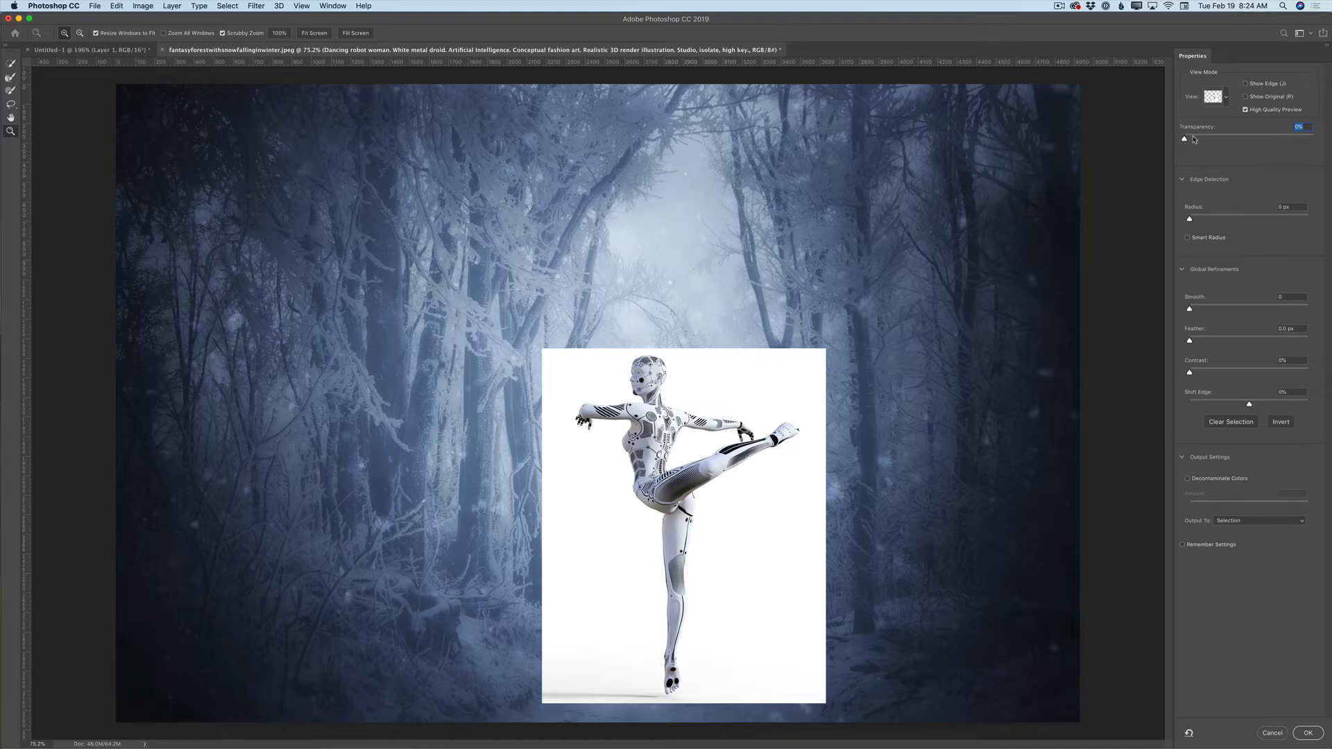
left_click_drag(1185, 141, 1317, 143)
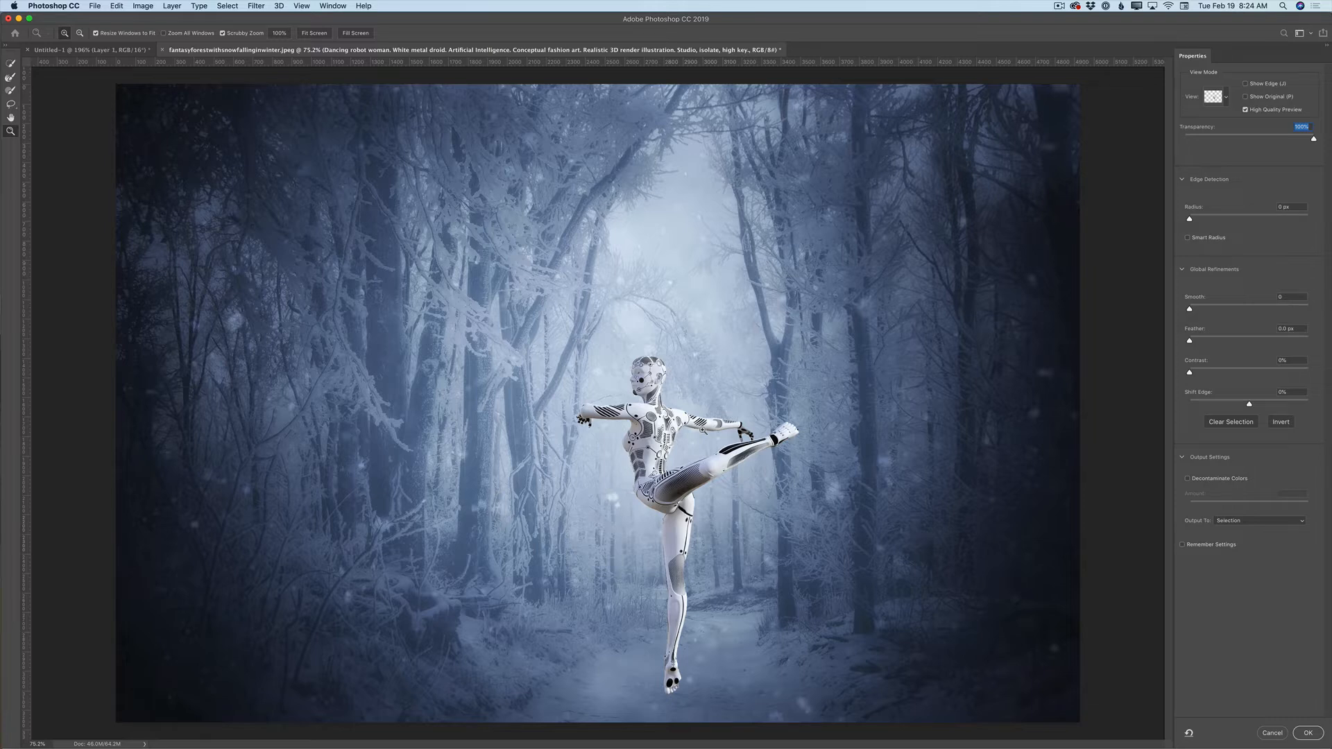
- Preview the robot's mask in Black & White view and return to Onion Skin view
left_click(1224, 99)
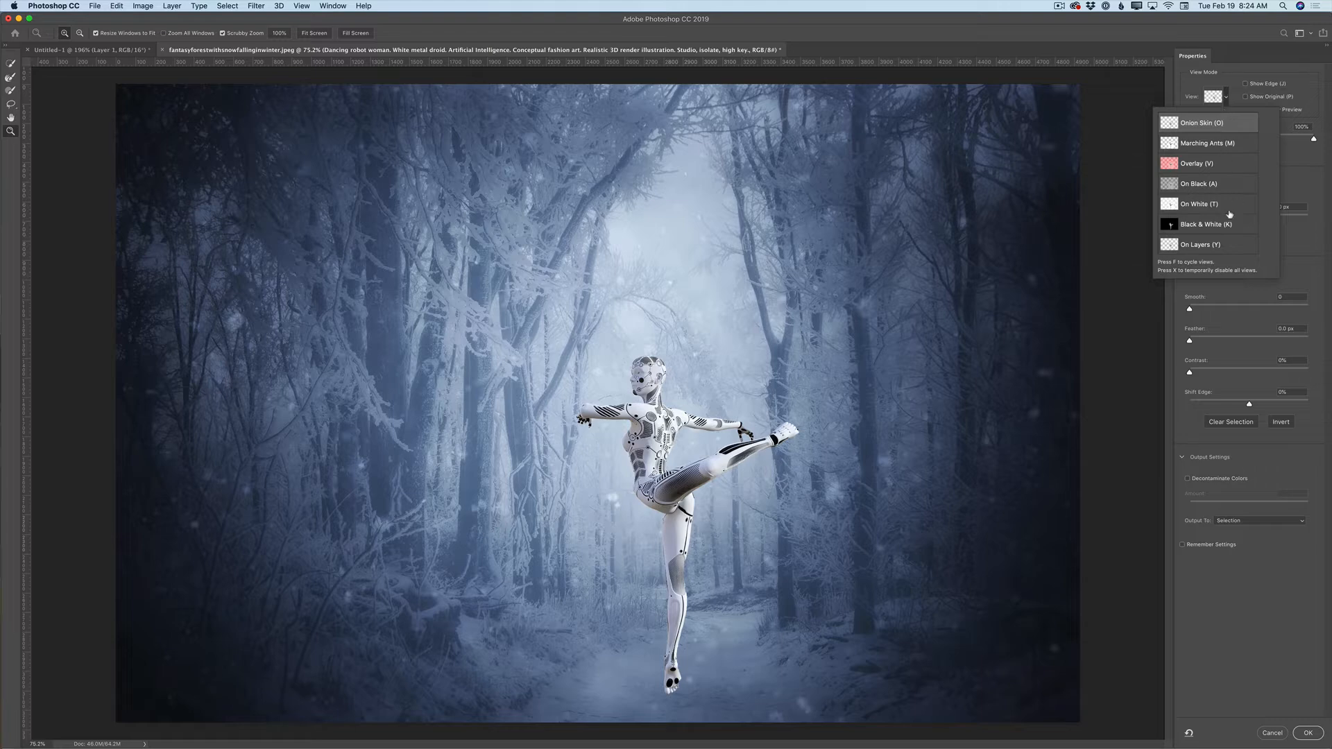
left_click(1205, 225)
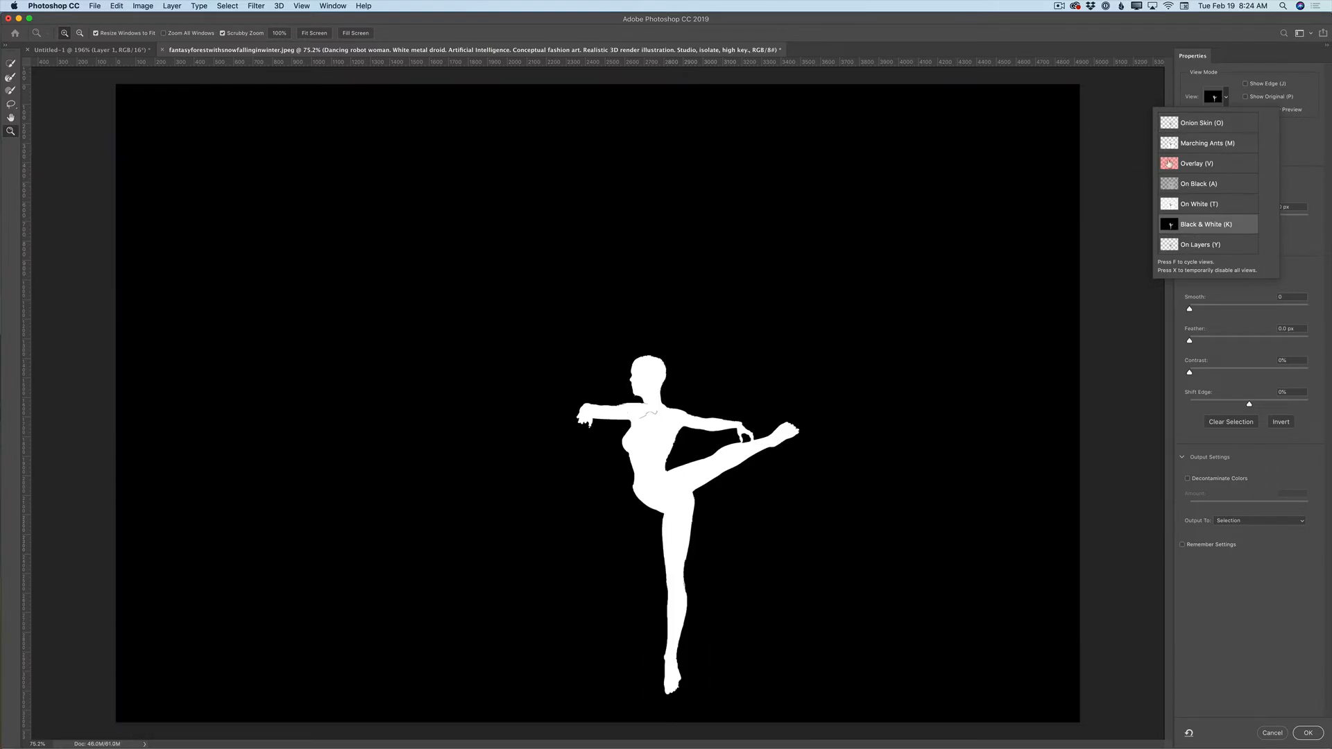
left_click(1224, 100)
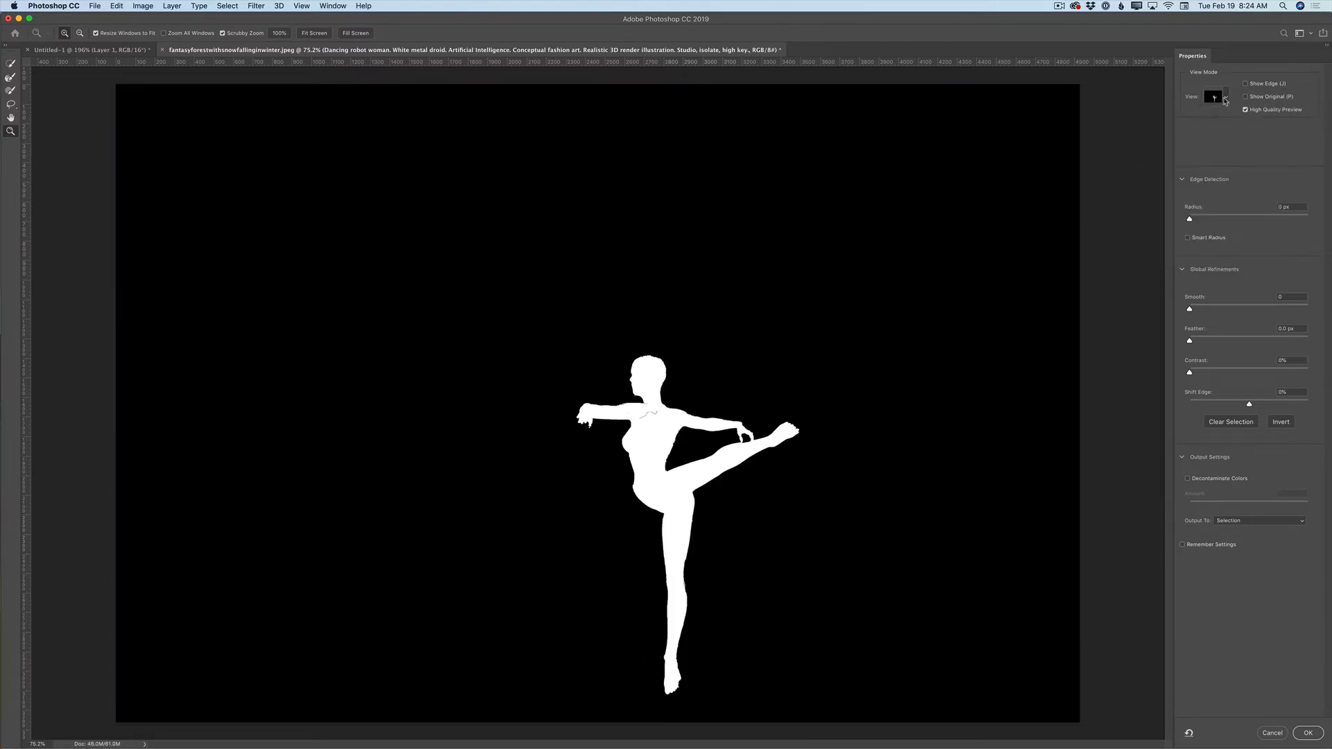
left_click(1223, 100)
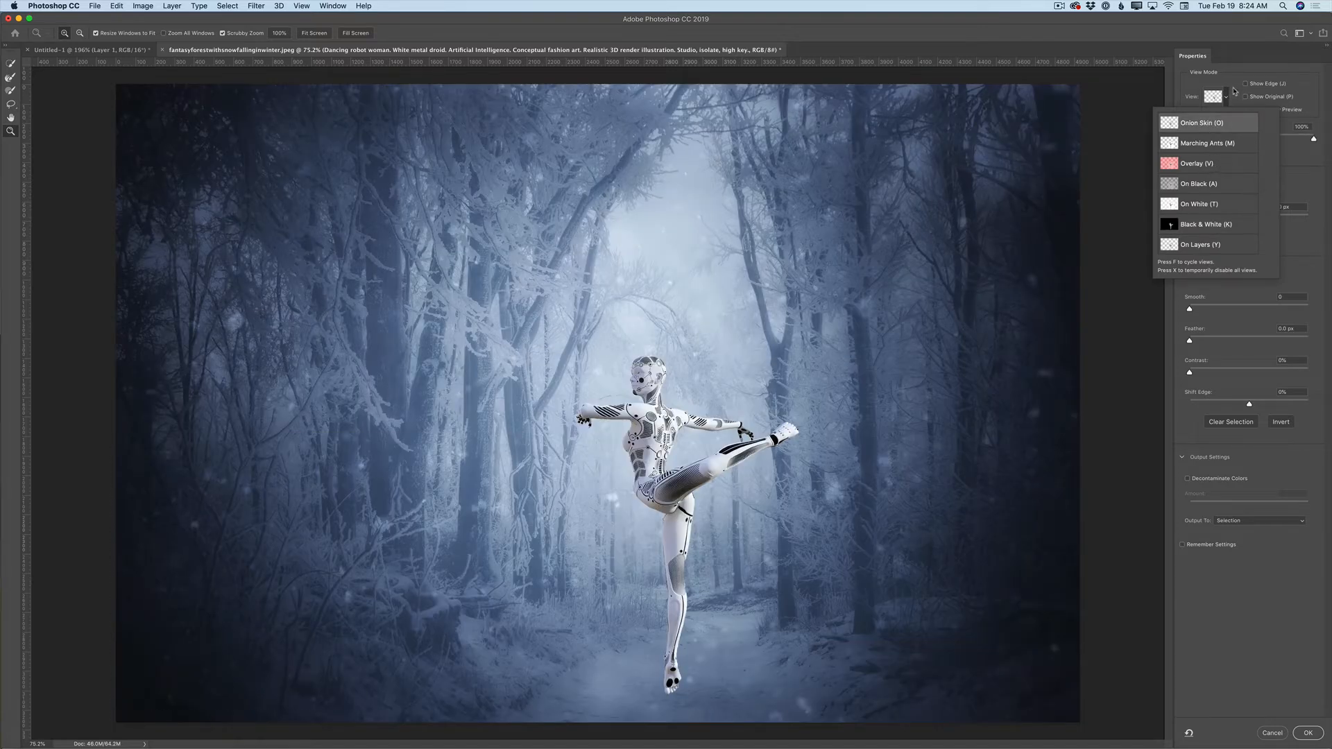
left_click(1232, 92)
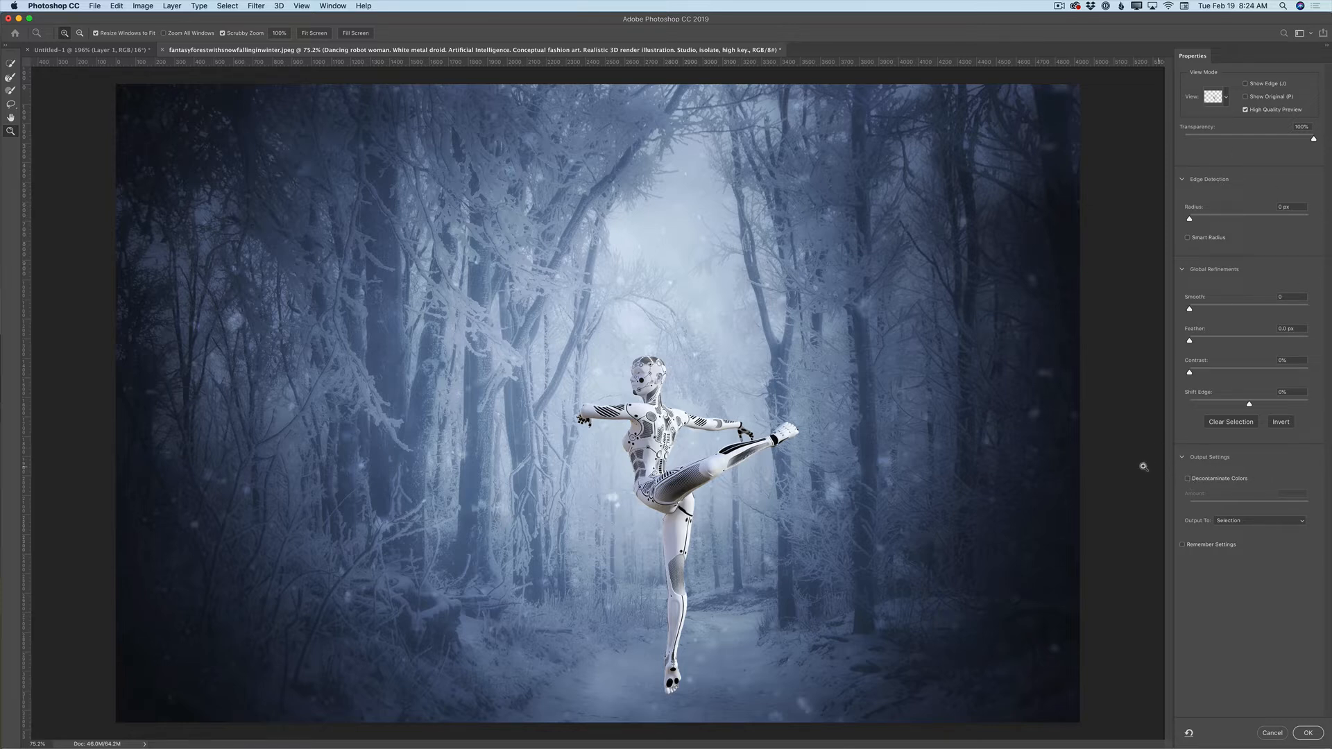
- Output the refined selection as New Layer with Layer Mask, with Decontaminate Colors turned on
left_click(1232, 524)
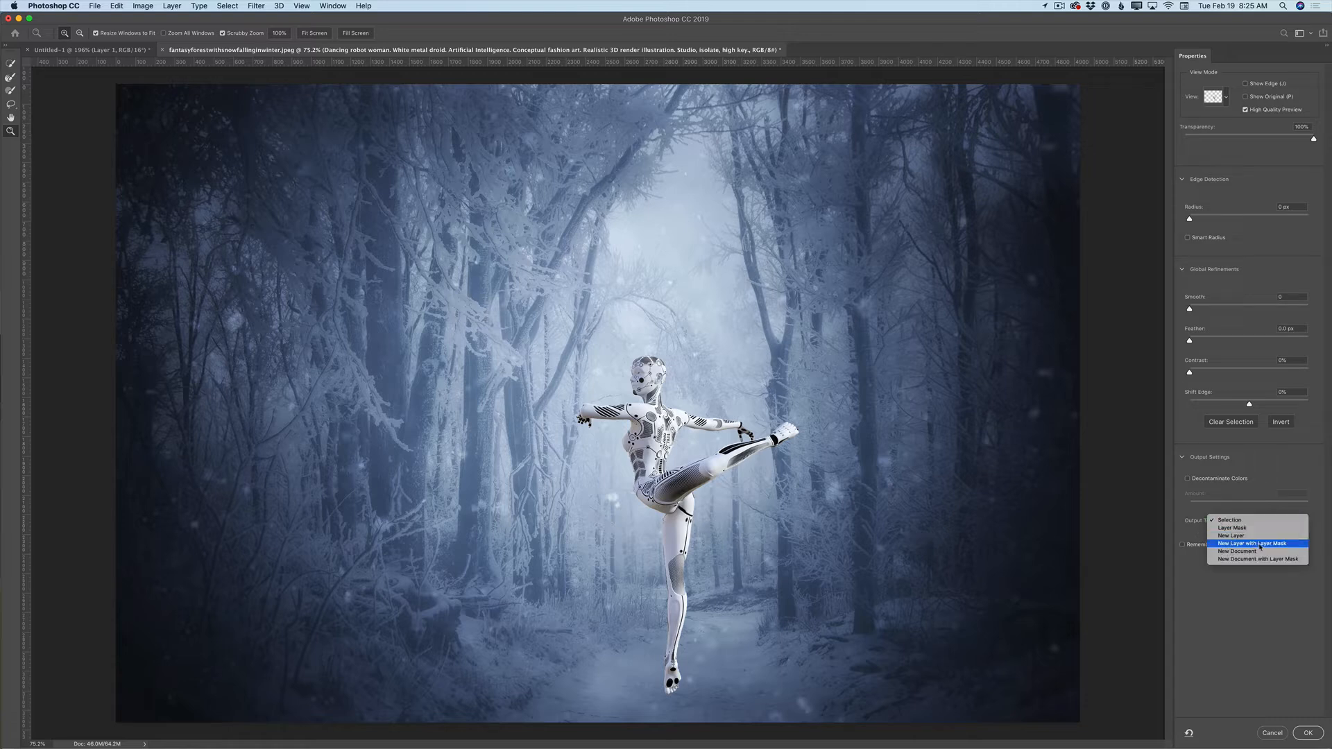
left_click(1262, 547)
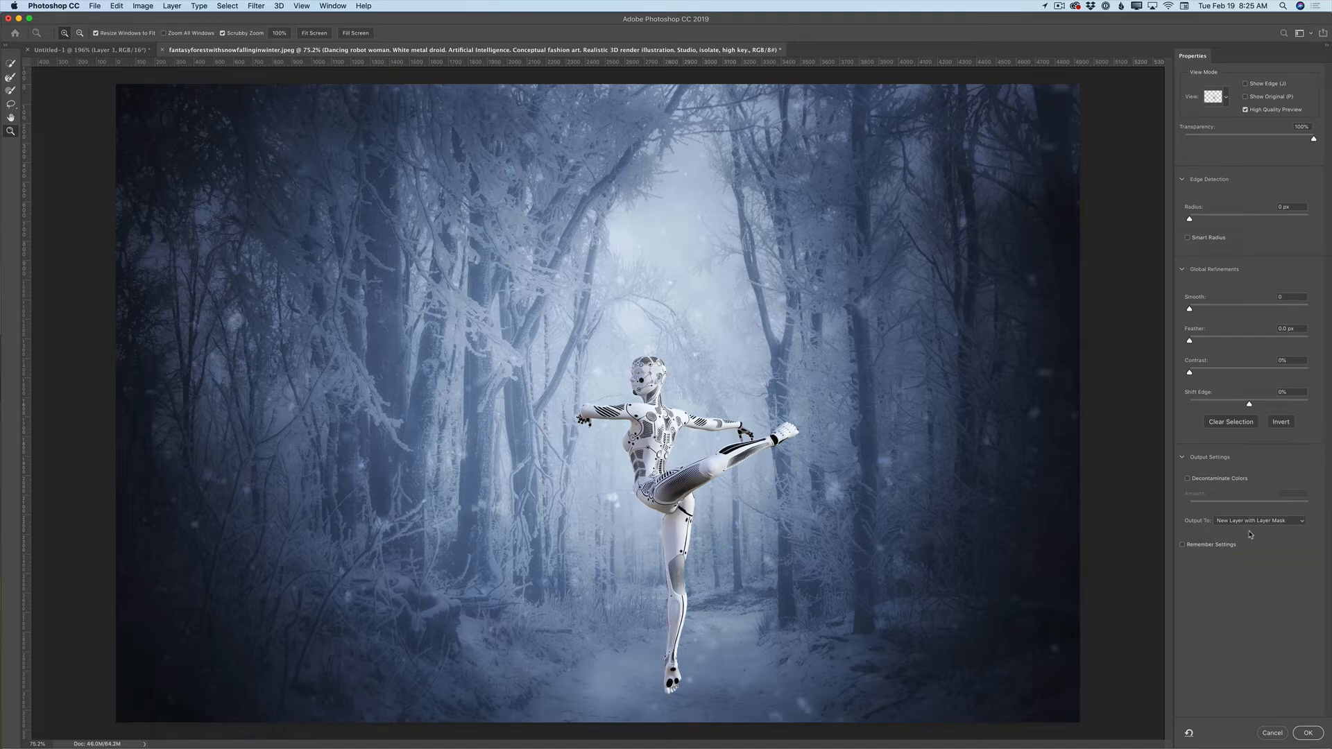
left_click(1188, 479)
left_click(1306, 733)
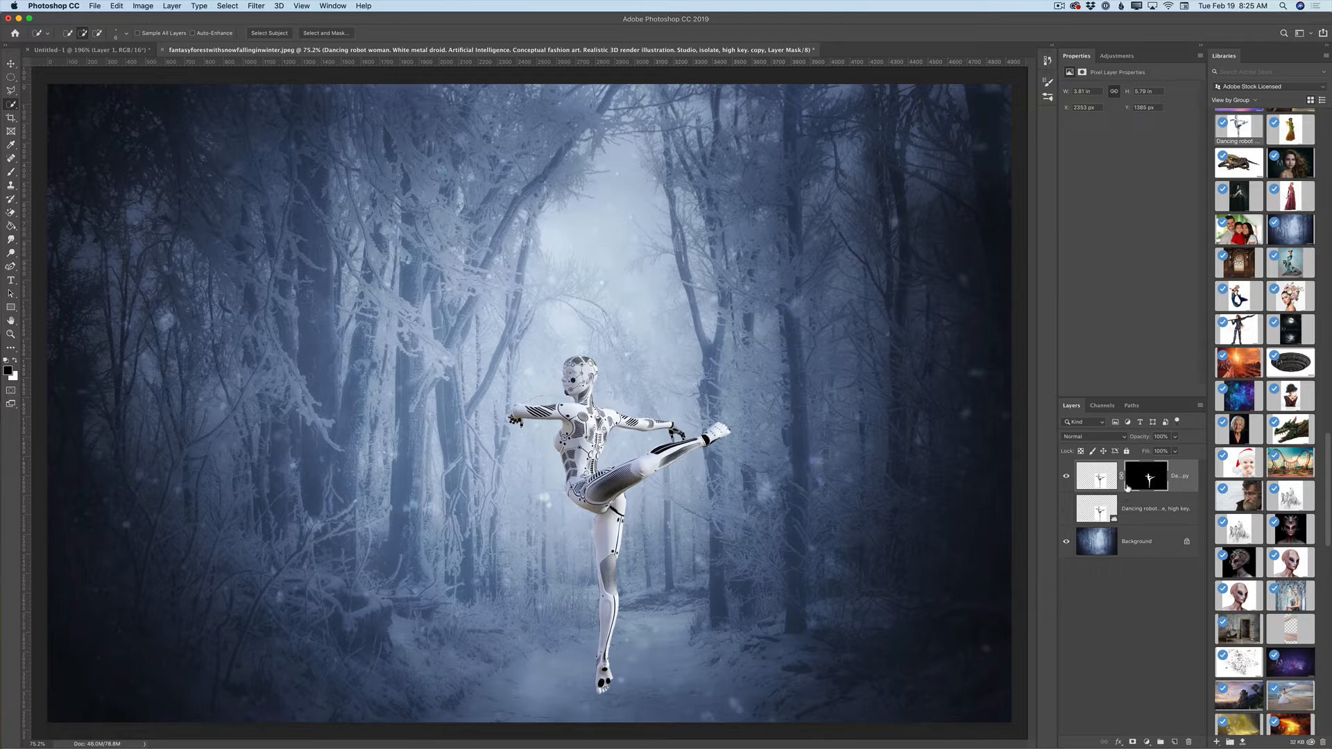
- Delete the hidden original robot layer and make the Background layer active
left_click_drag(1144, 514, 1188, 740)
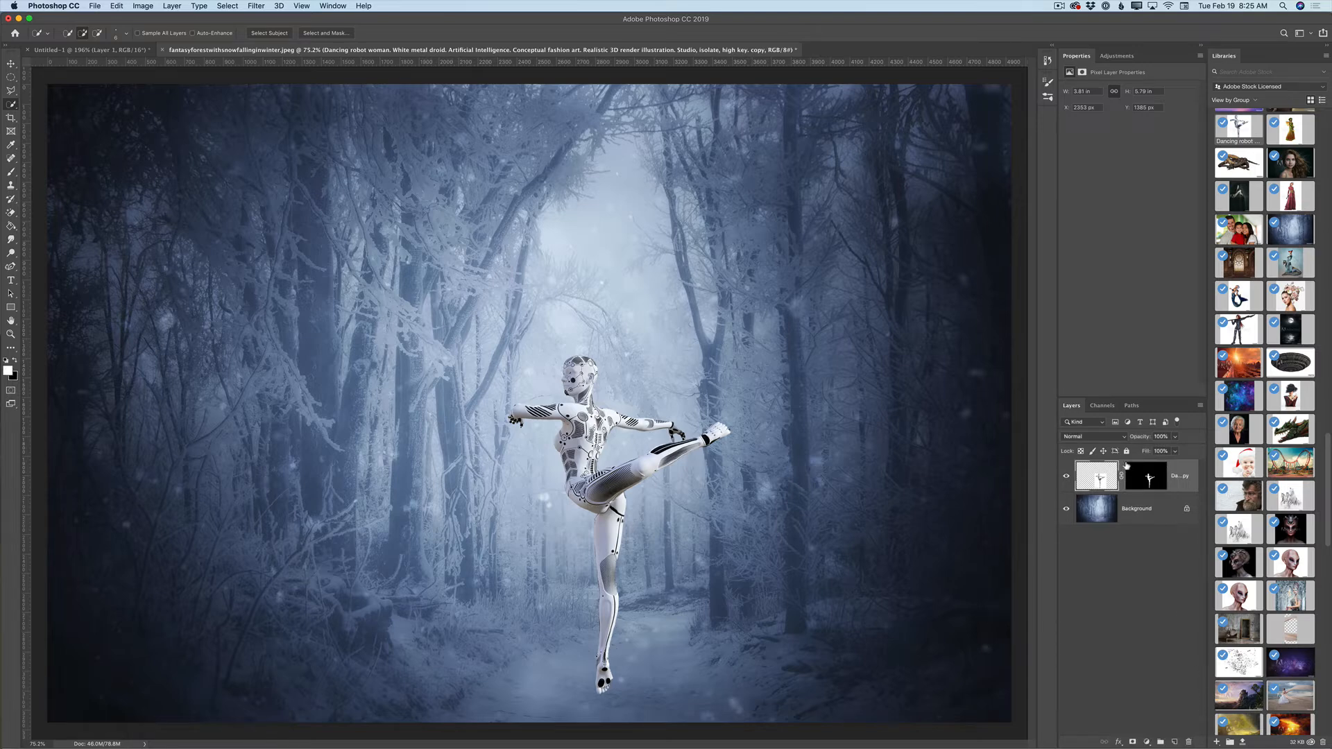
left_click(1066, 476)
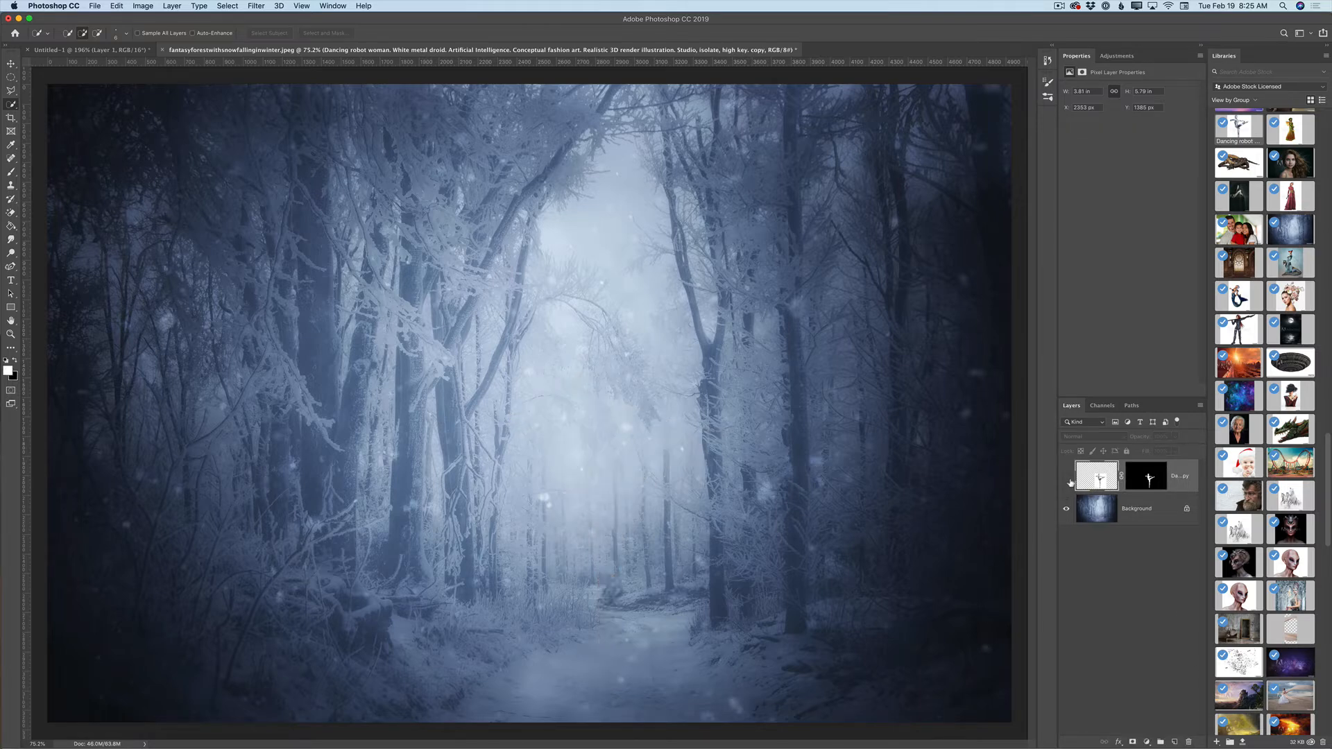
left_click(1066, 477)
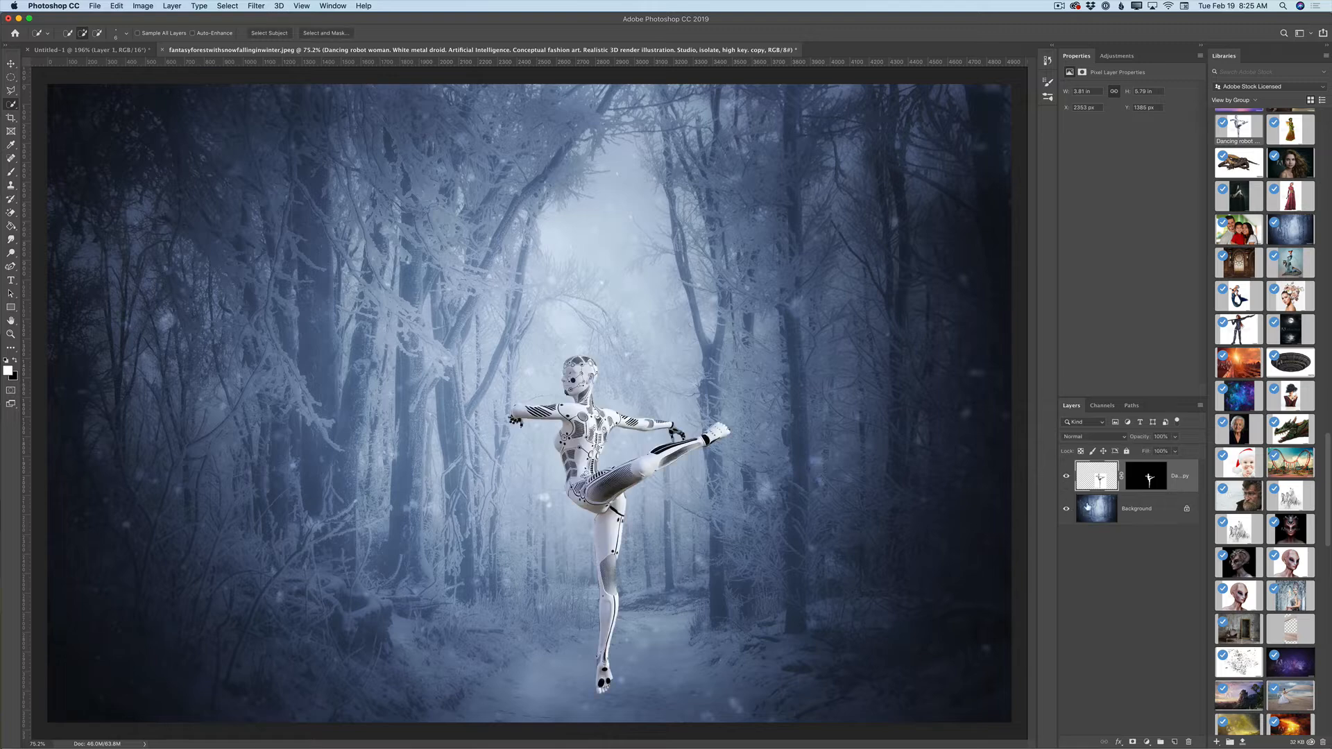
left_click(1140, 515)
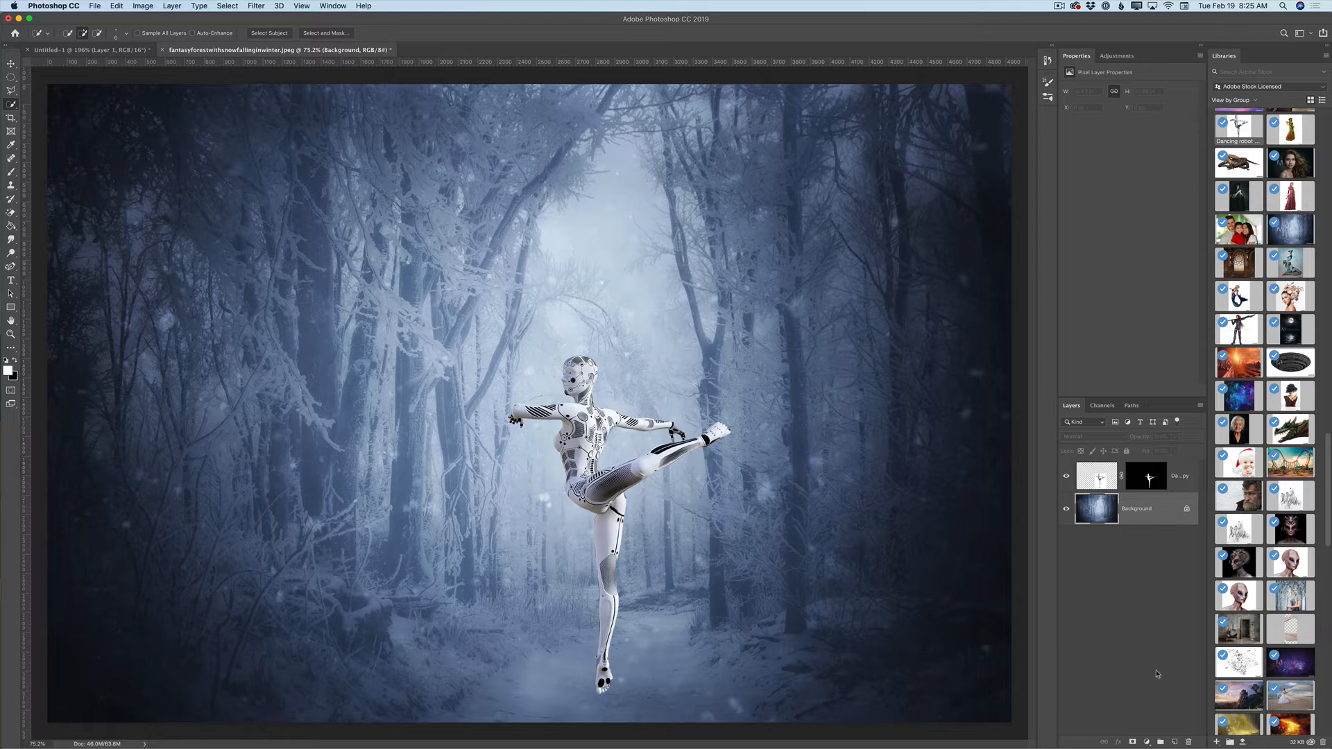
- Create a new layer above the Background and sample a pale blue foreground color from the mist around the robot
left_click(1174, 741)
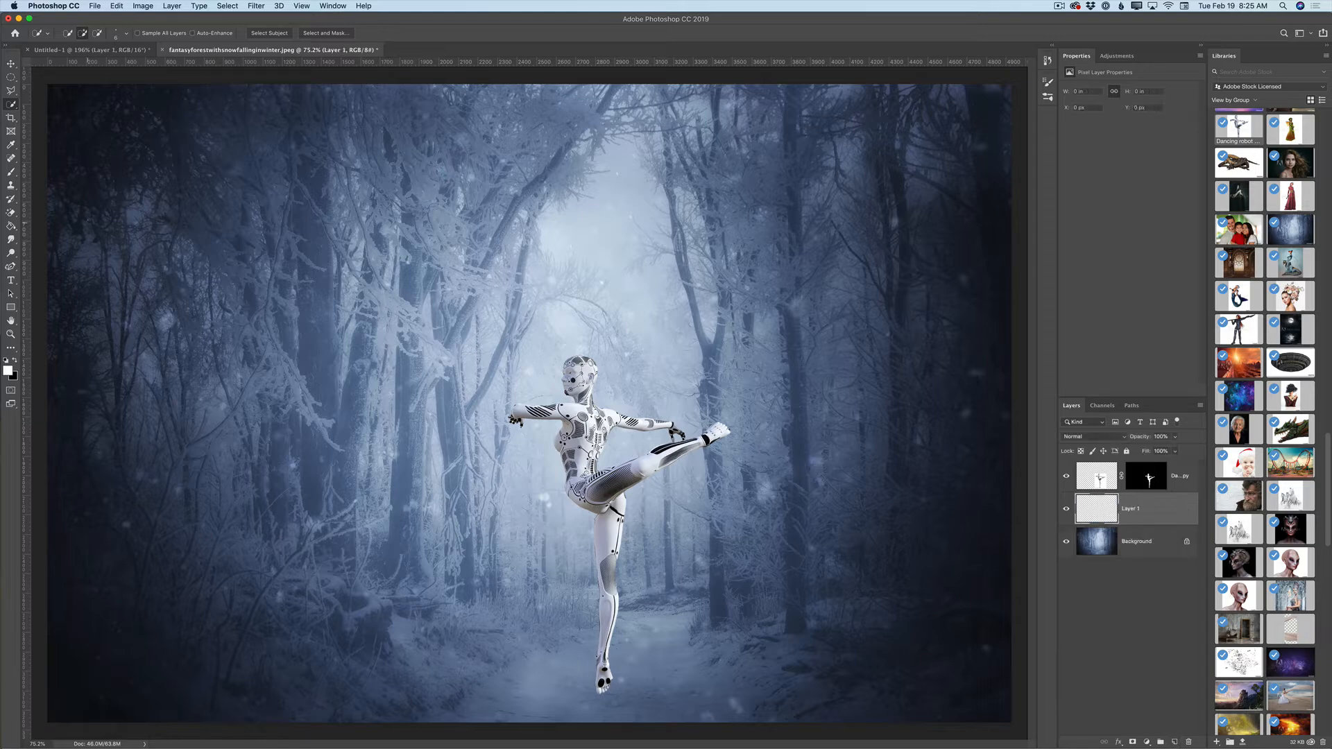
left_click(10, 145)
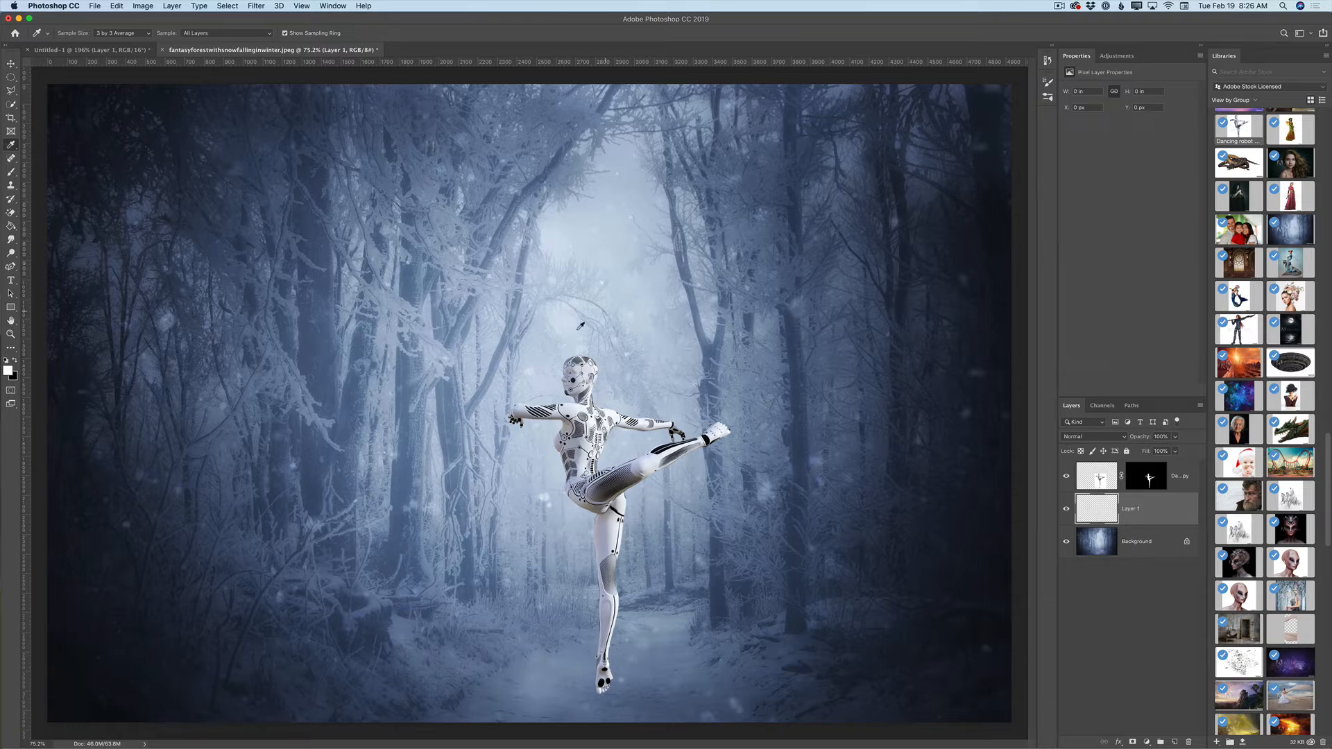
left_click(635, 290)
left_click(531, 367)
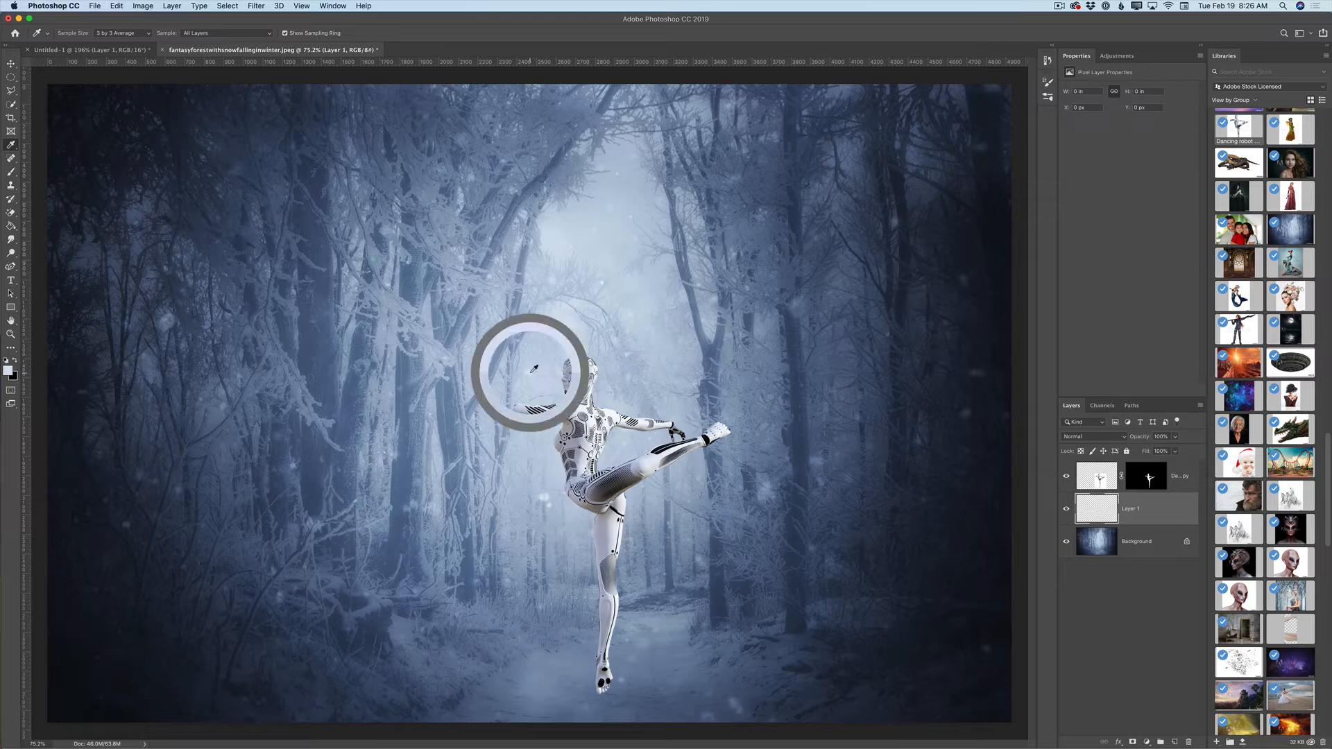
- Choose the first watercolor brush in the My Background Brushes group for the Brush tool
left_click(11, 172)
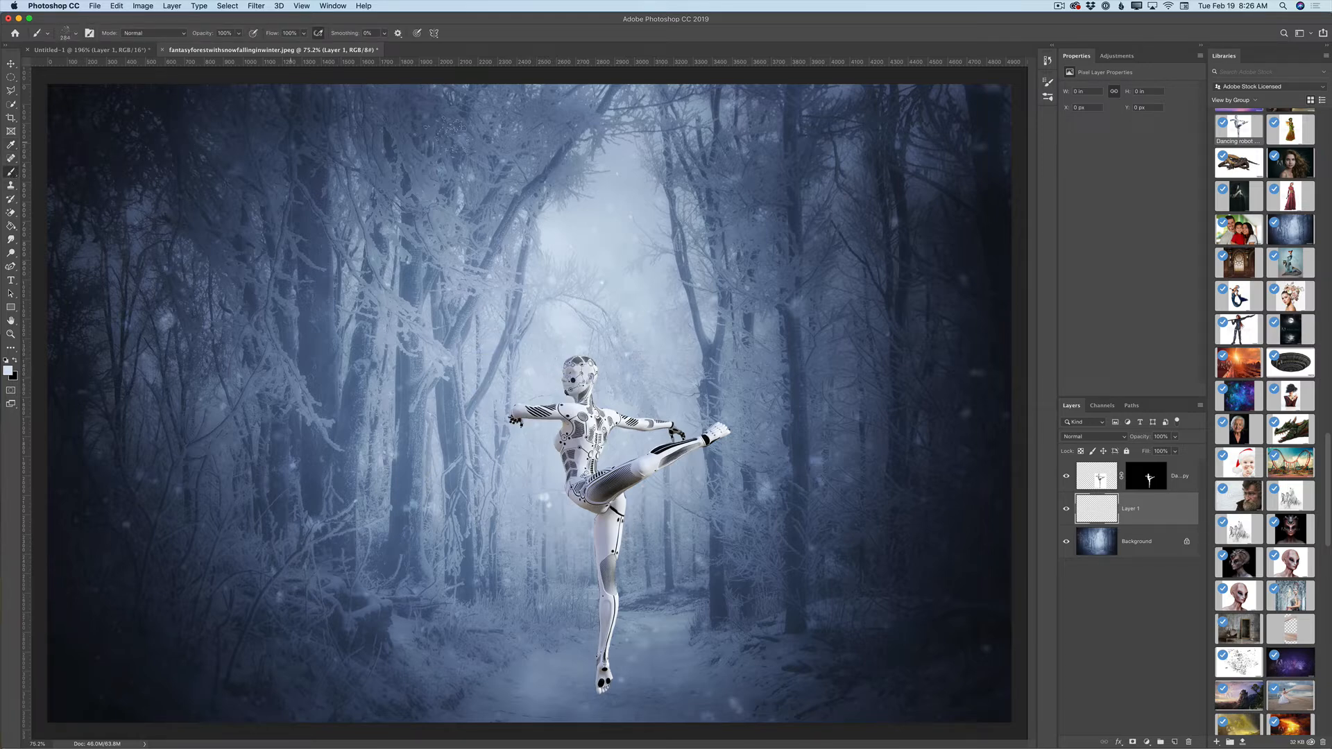
left_click(1049, 101)
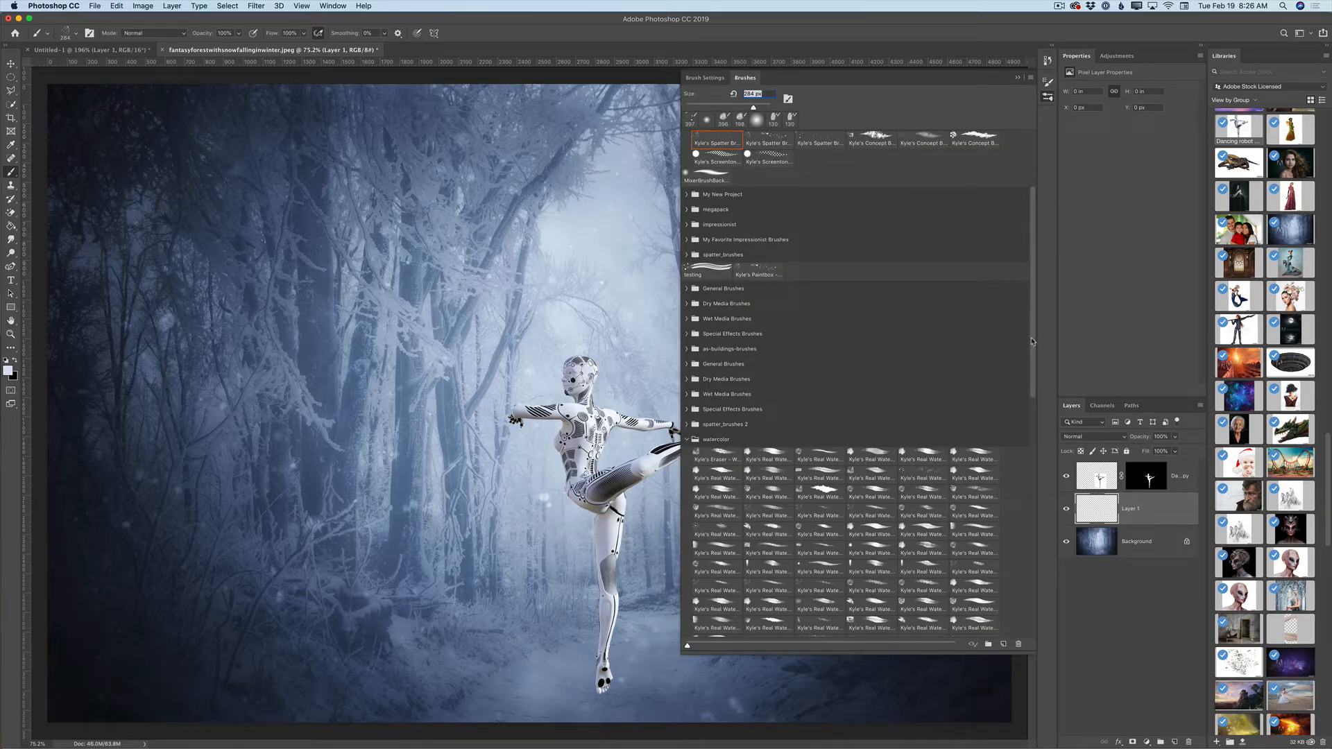
left_click_drag(1034, 335, 1028, 494)
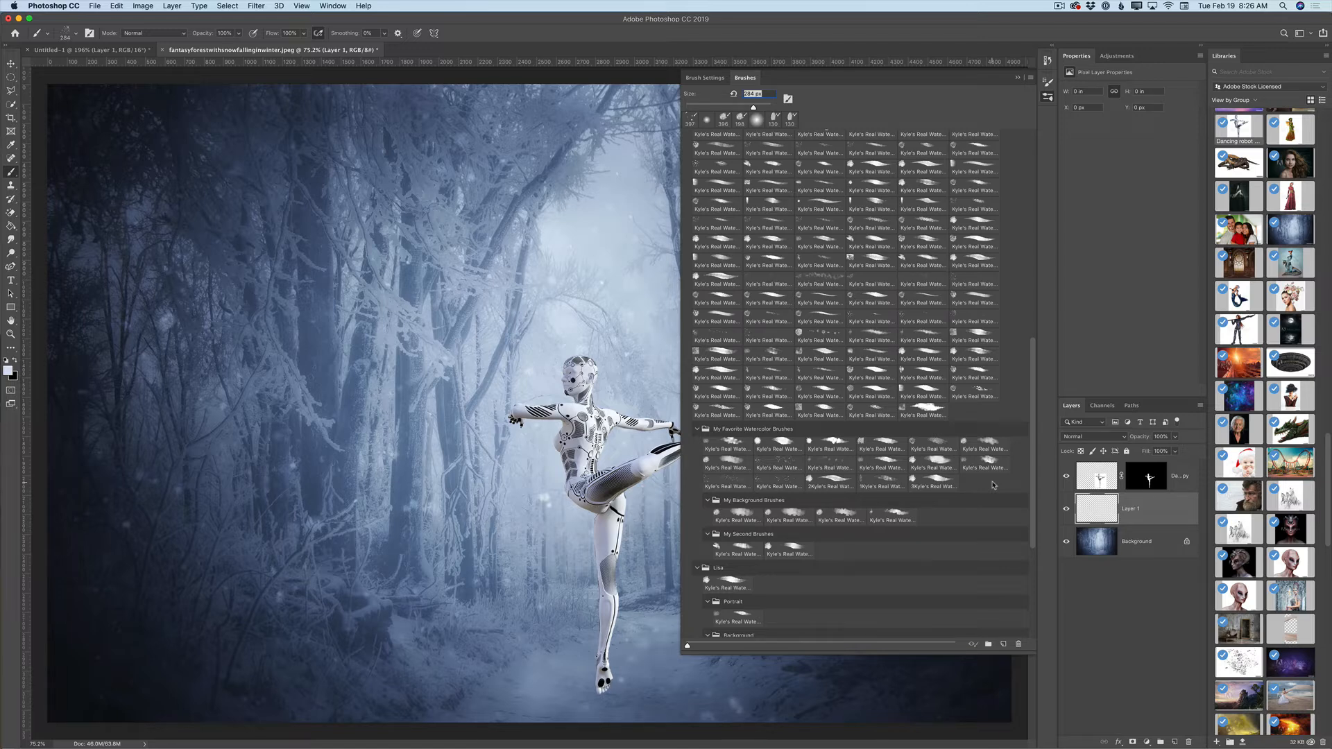
left_click(748, 515)
left_click(1048, 97)
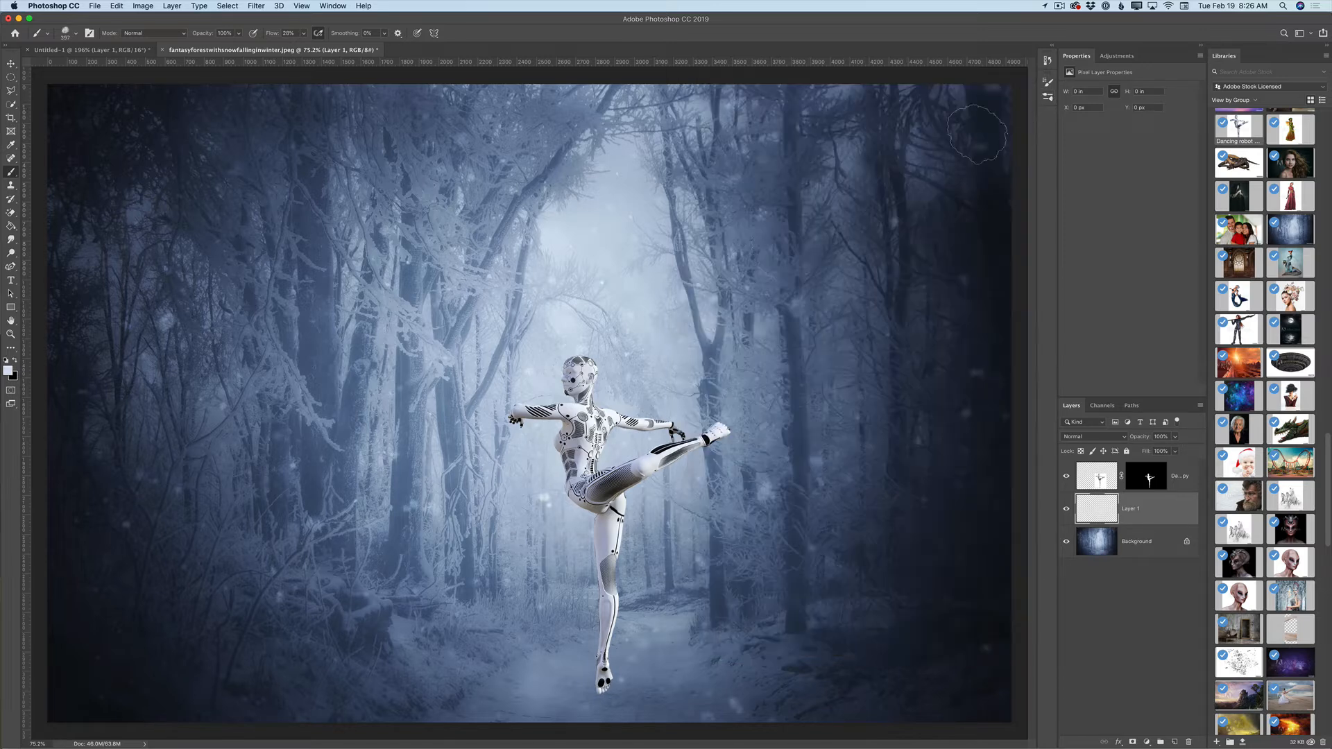
- Paint pale blue mist on the new layer behind the robot, beside its standing leg and around its raised leg
mouse_move(516, 474)
left_mouse_down()
mouse_move(466, 416)
mouse_move(358, 437)
mouse_move(476, 505)
mouse_move(402, 533)
left_mouse_up()
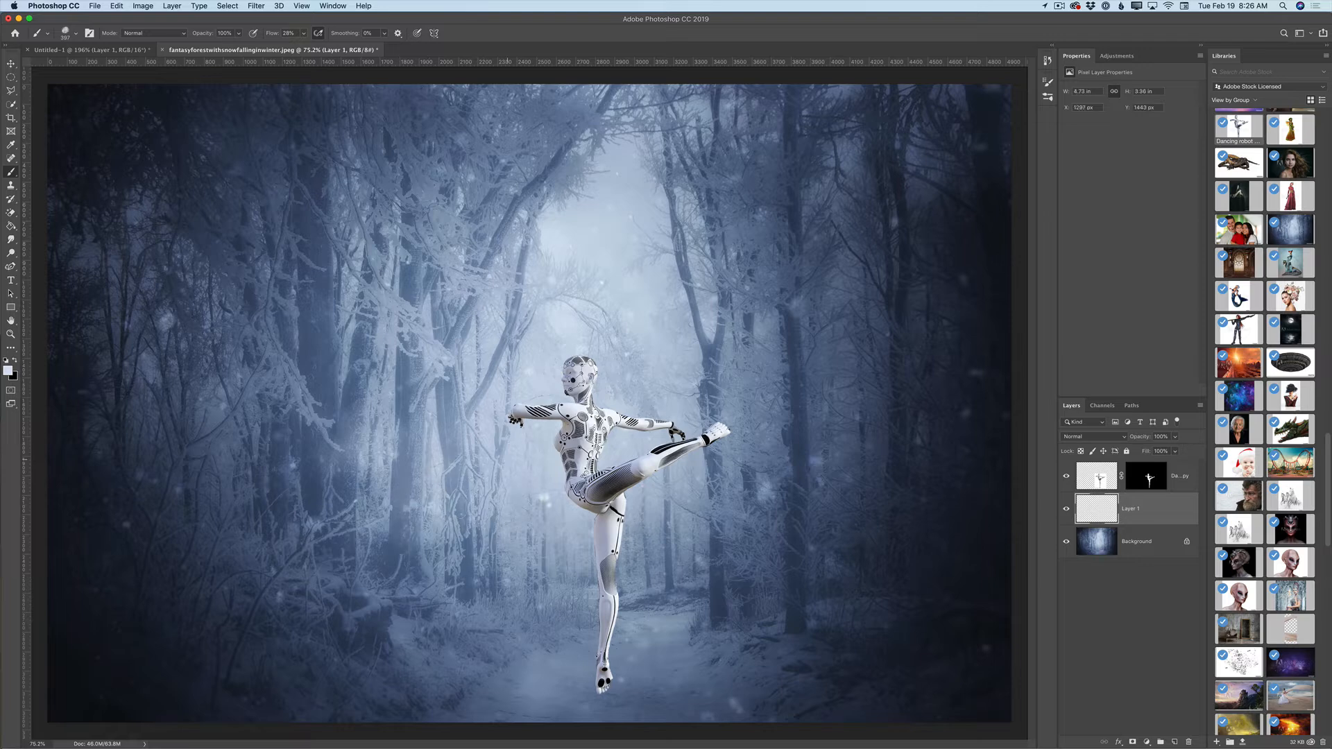
left_click_drag(655, 438, 704, 471)
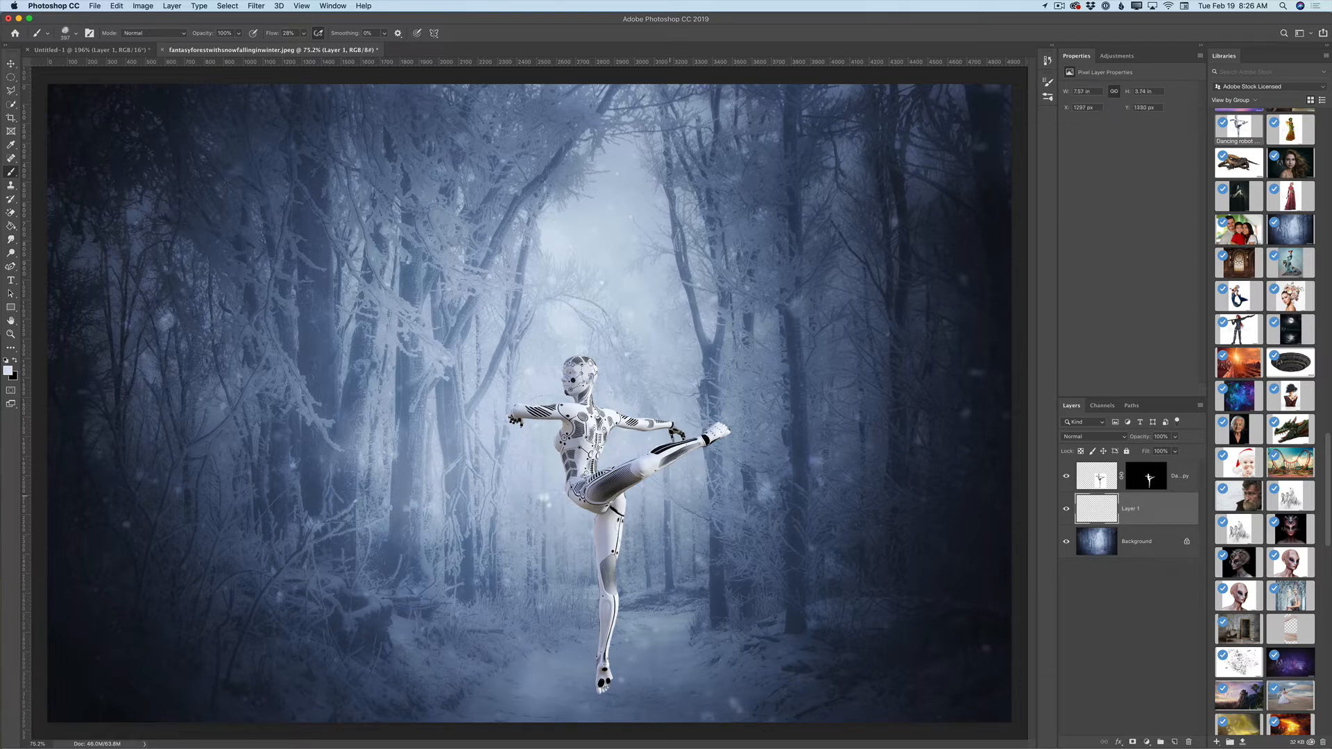
left_click_drag(648, 520, 729, 555)
left_click_drag(635, 570, 684, 575)
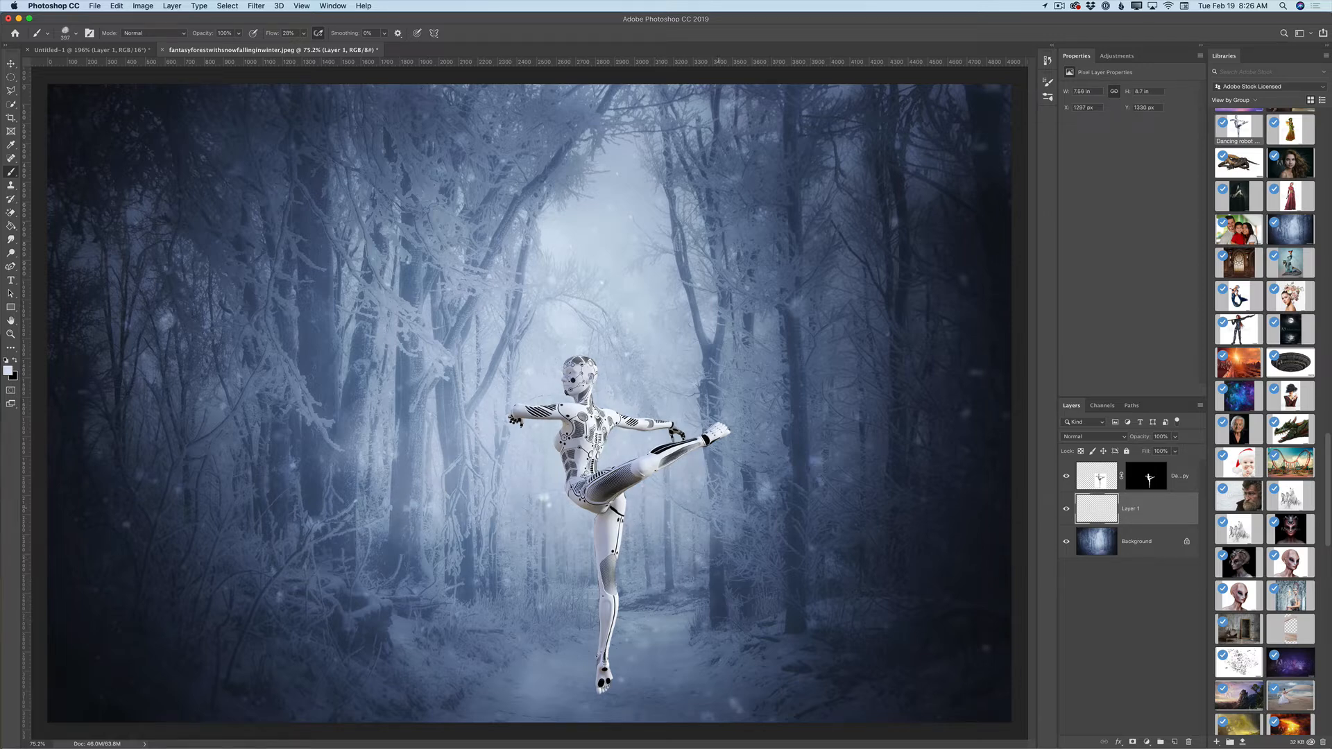
mouse_move(718, 508)
left_mouse_down()
mouse_move(703, 381)
mouse_move(714, 383)
left_mouse_up()
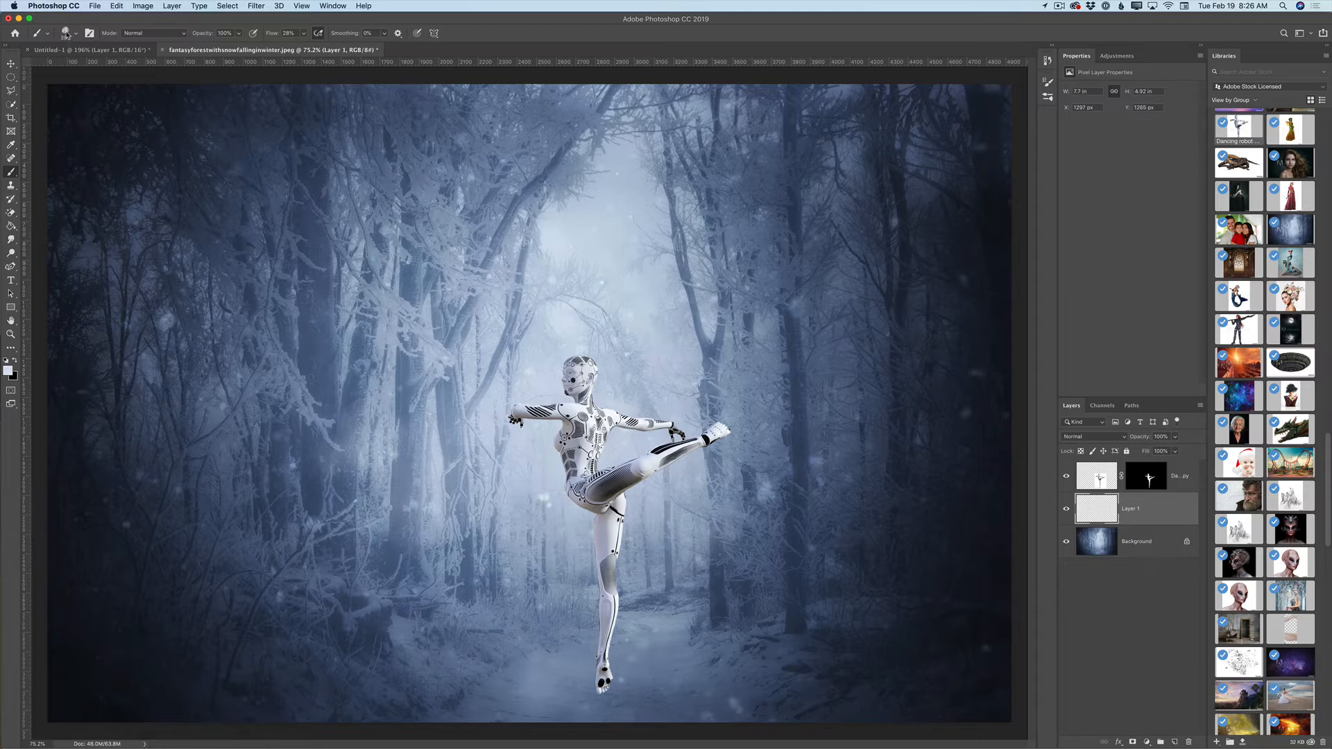
- Enlarge the brush to 508 px and extend the mist farther into the trees on both sides of the robot
left_click(65, 33)
left_click_drag(118, 66, 121, 66)
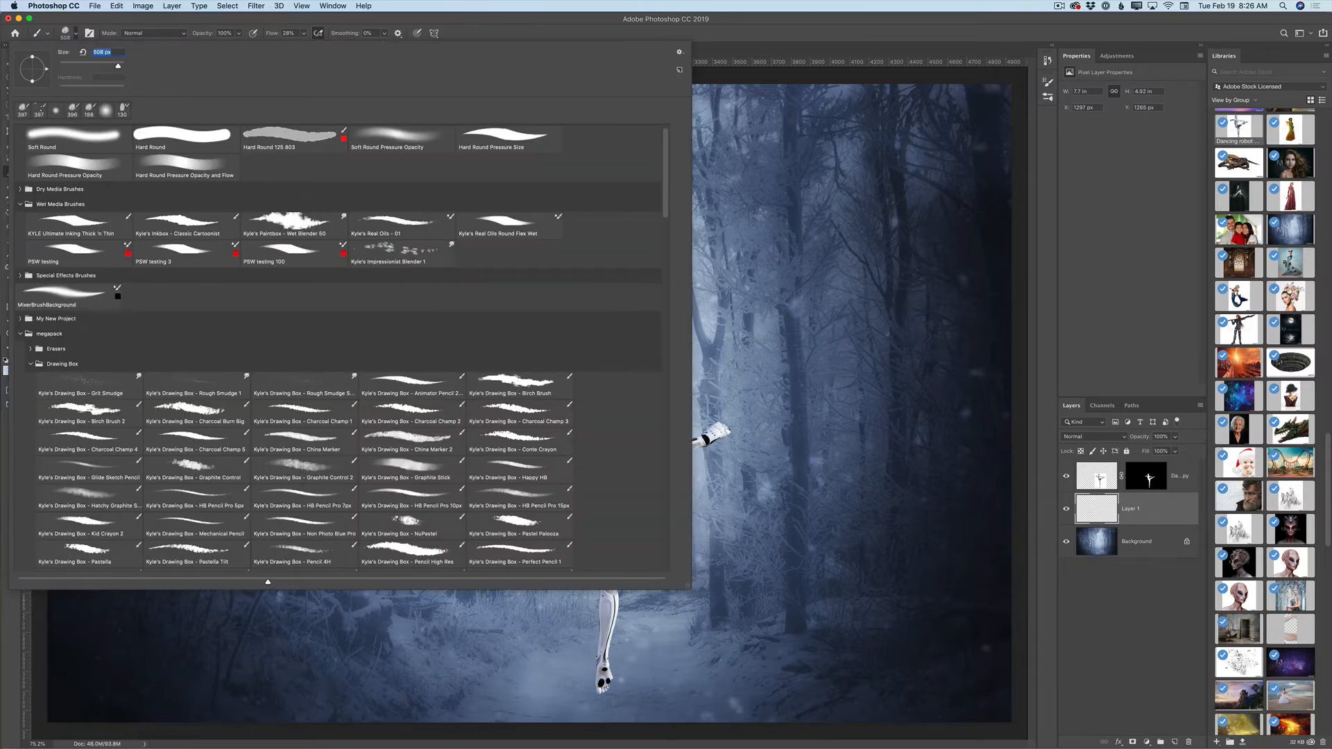
key("Return")
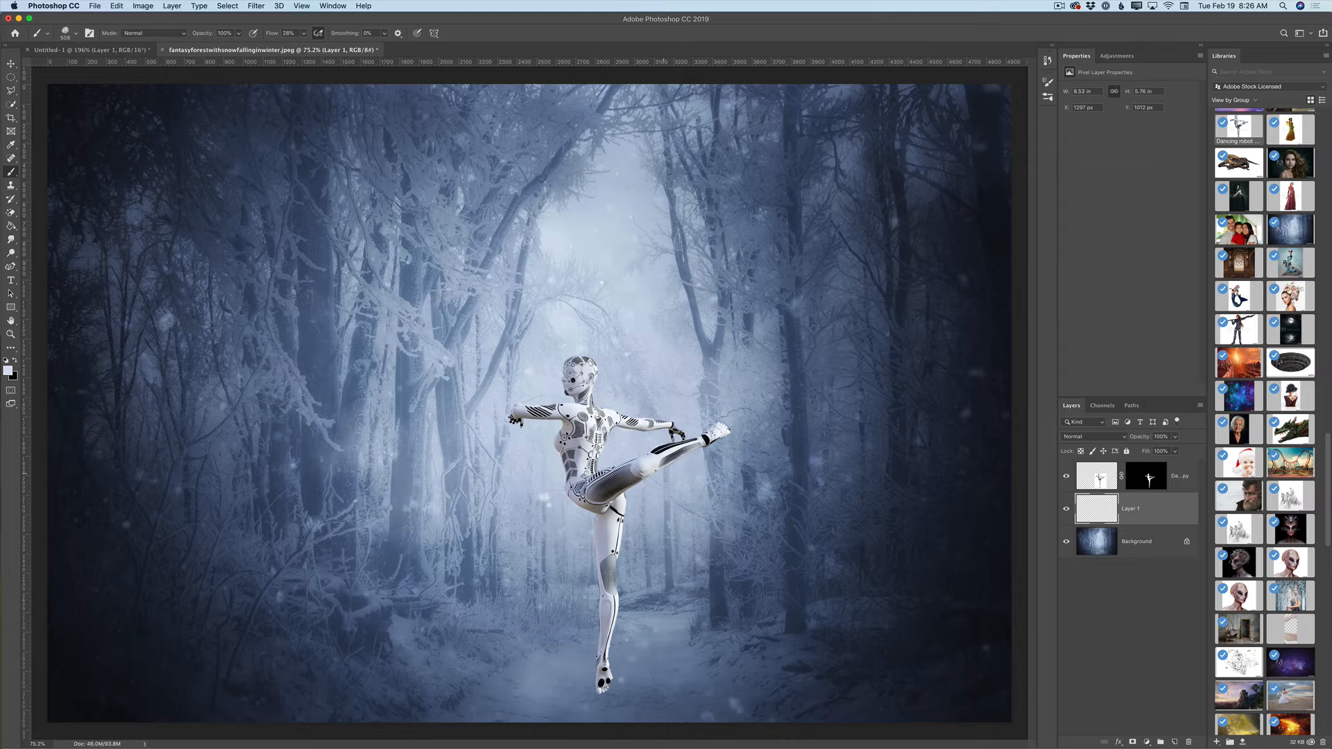
left_click_drag(662, 444, 822, 430)
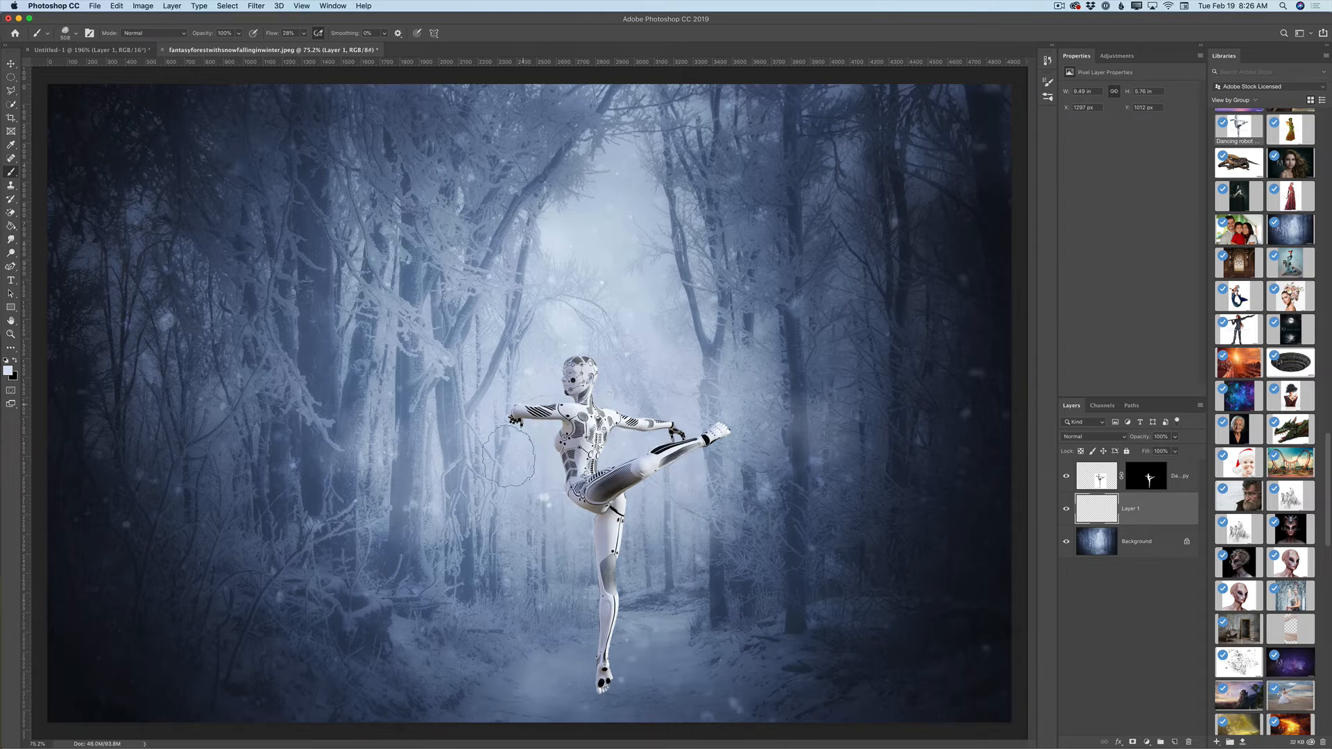
mouse_move(489, 501)
left_mouse_down()
mouse_move(454, 513)
mouse_move(403, 565)
mouse_move(590, 548)
left_mouse_up()
mouse_move(444, 562)
left_mouse_down()
mouse_move(409, 555)
mouse_move(375, 514)
mouse_move(465, 457)
left_mouse_up()
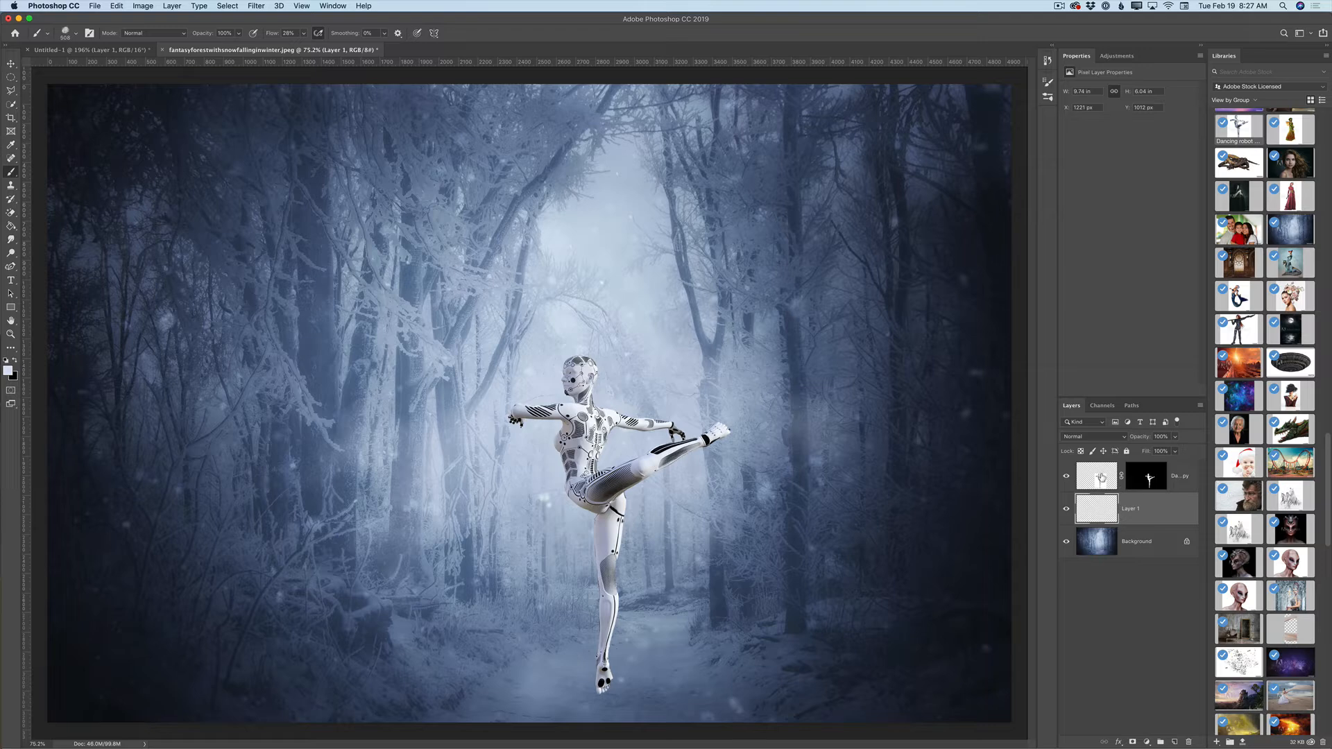
- Add a Color Lookup adjustment above the robot layer and clip it to that layer
left_click(1101, 478)
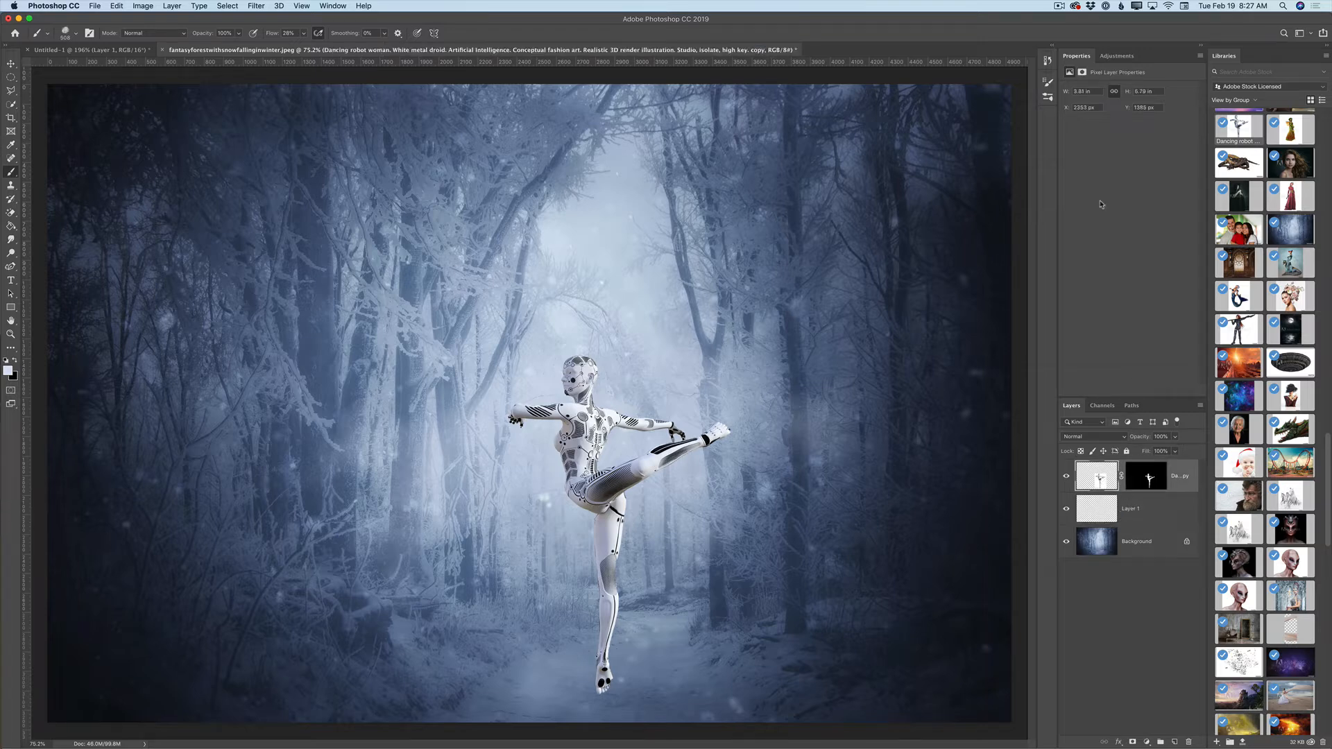
left_click(1116, 57)
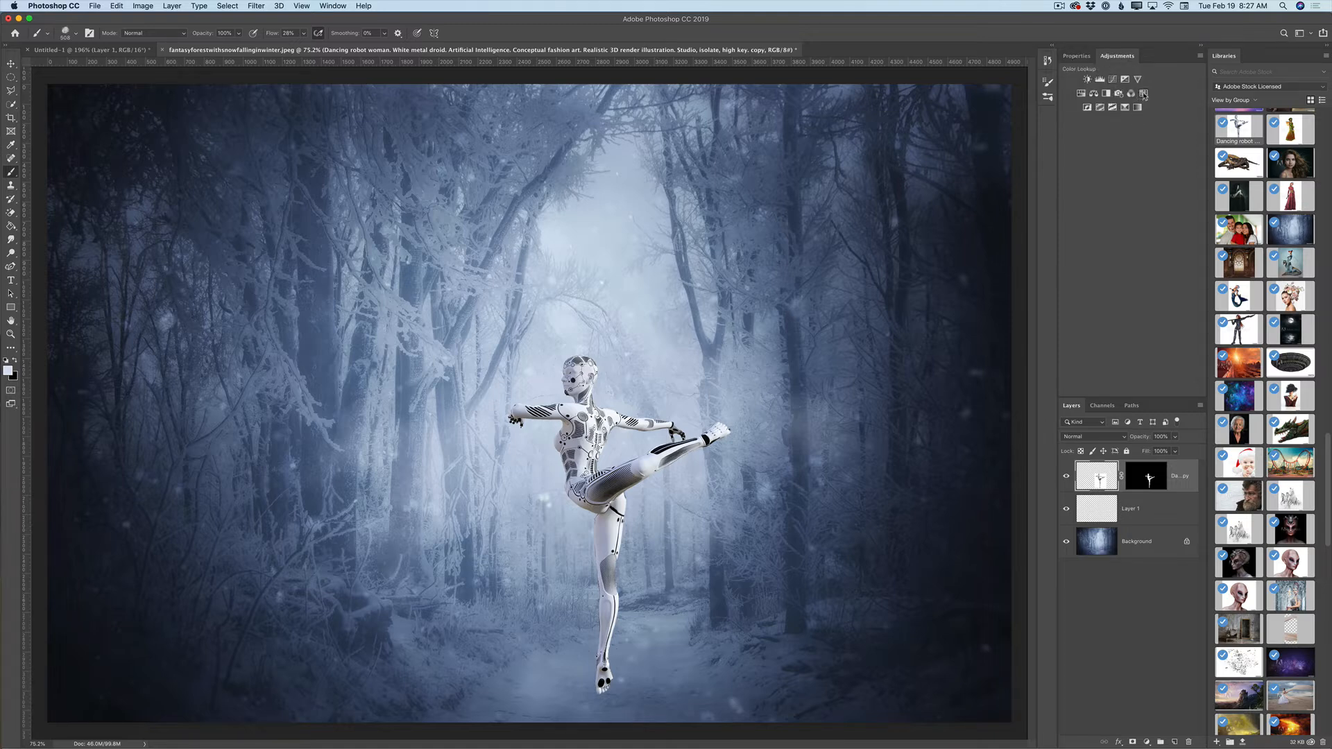
left_click(1144, 94)
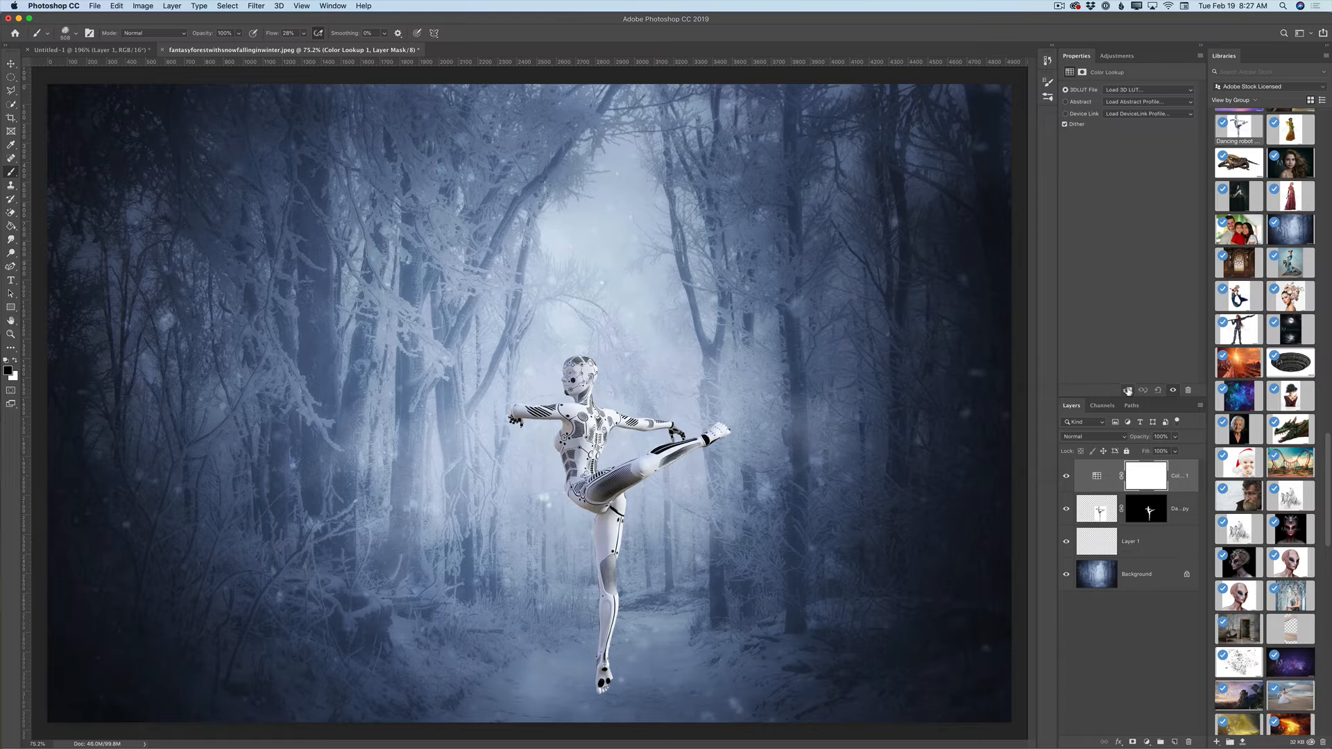
left_click(1128, 391)
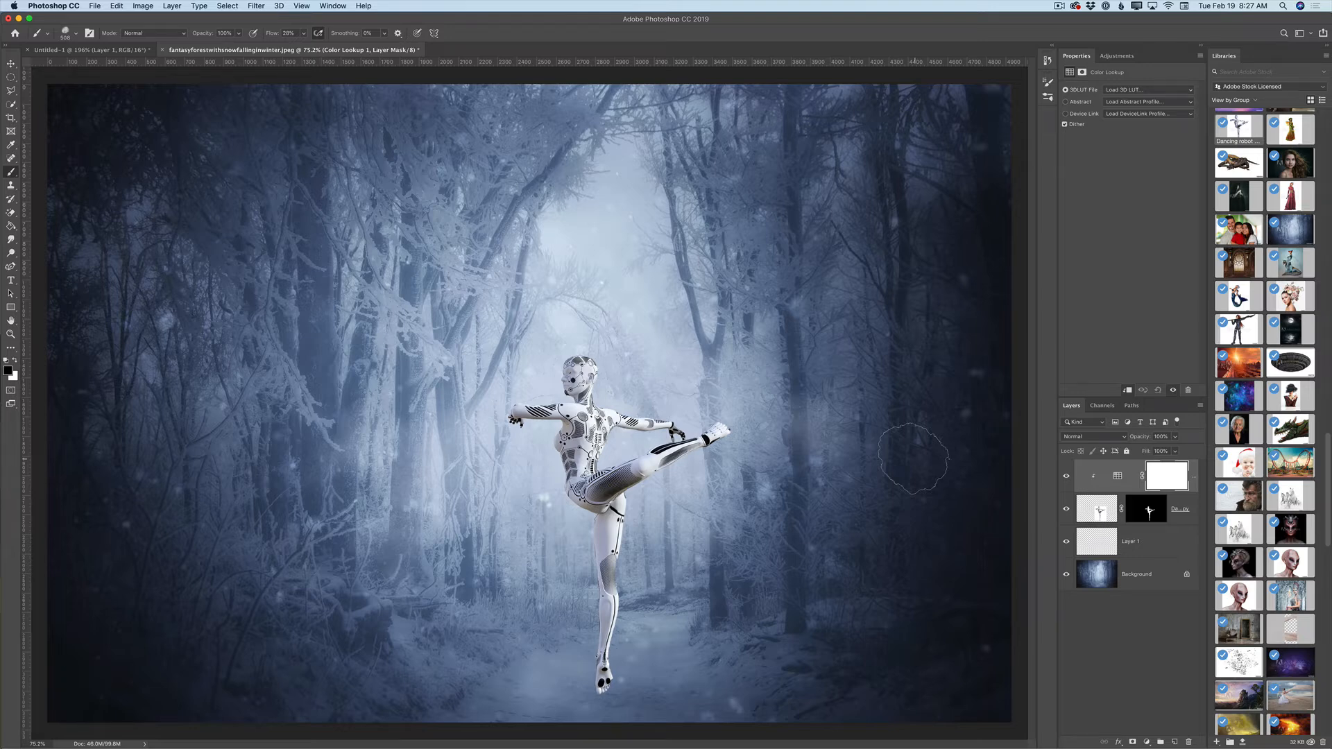
- Try the FoggyNight.3DL look on the robot, switch to Moonlight.3DL, and lower the adjustment layer's opacity to 33%
left_click(1137, 91)
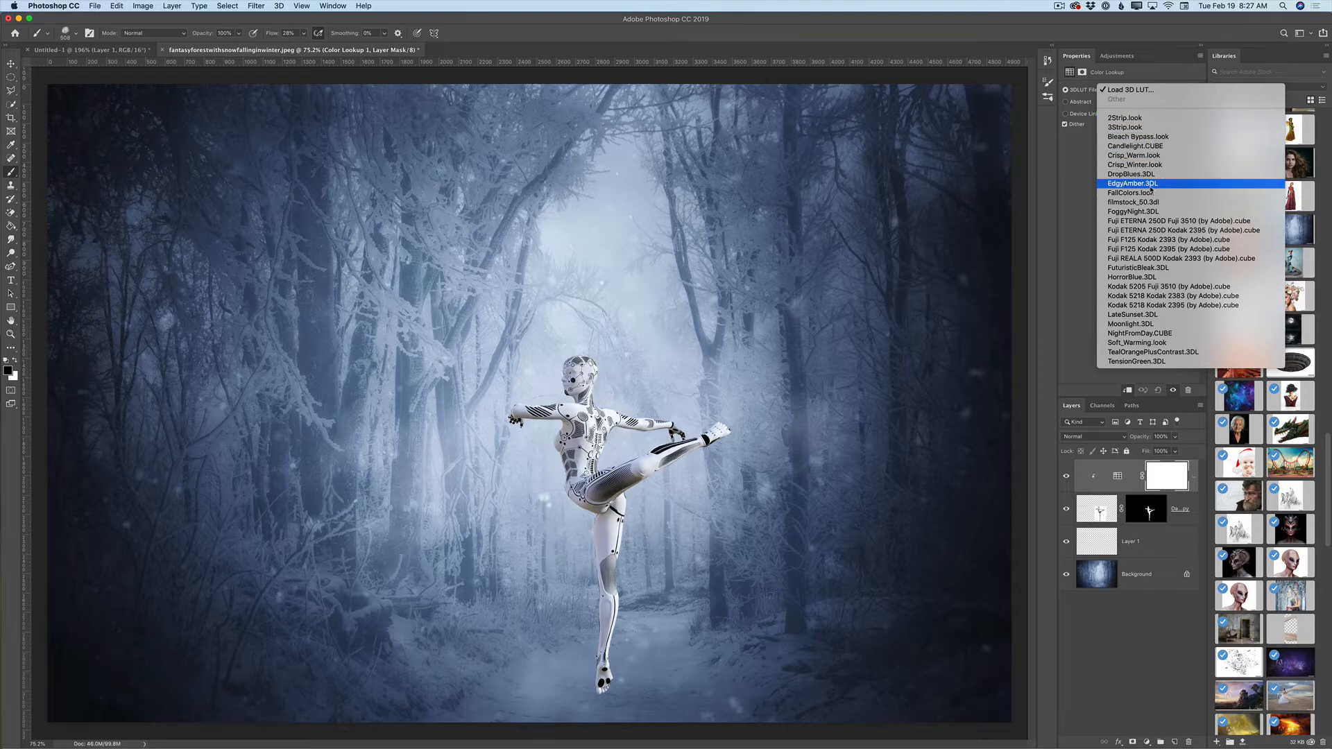
left_click(1148, 212)
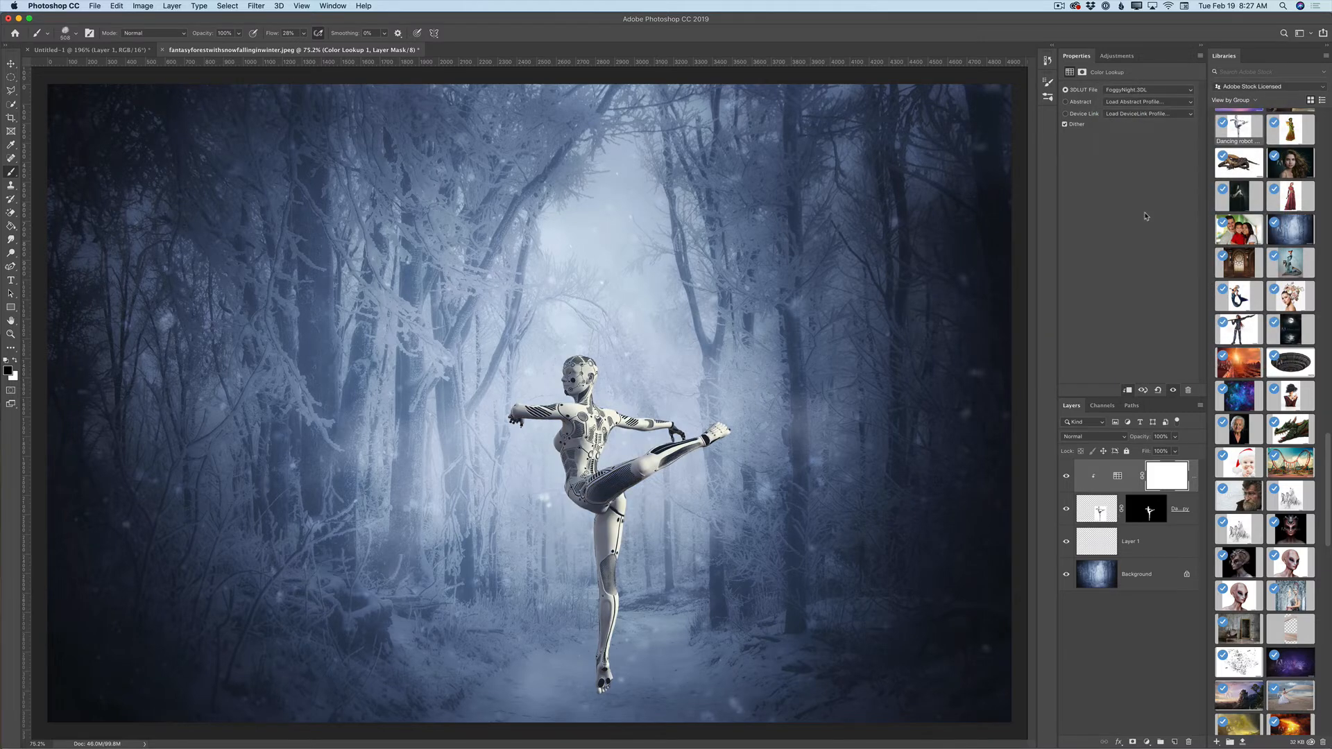
left_click(1137, 90)
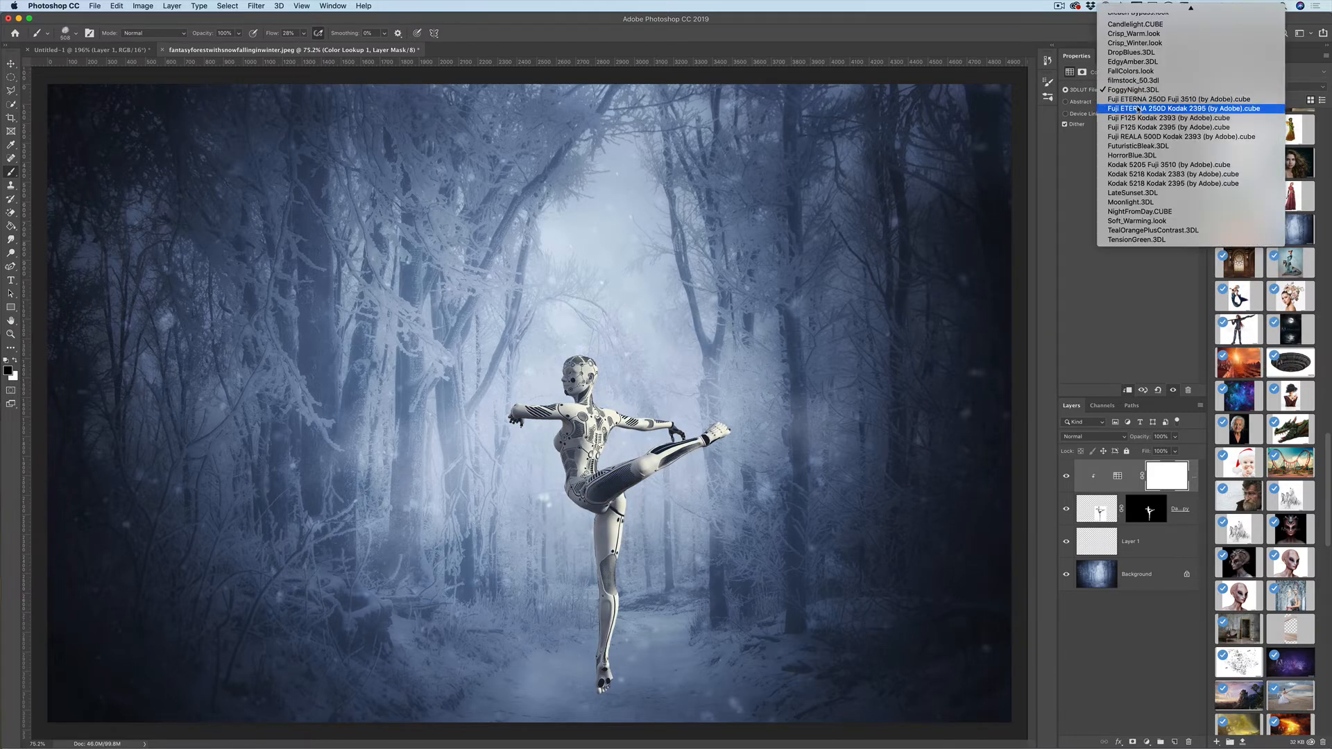
left_click(1150, 204)
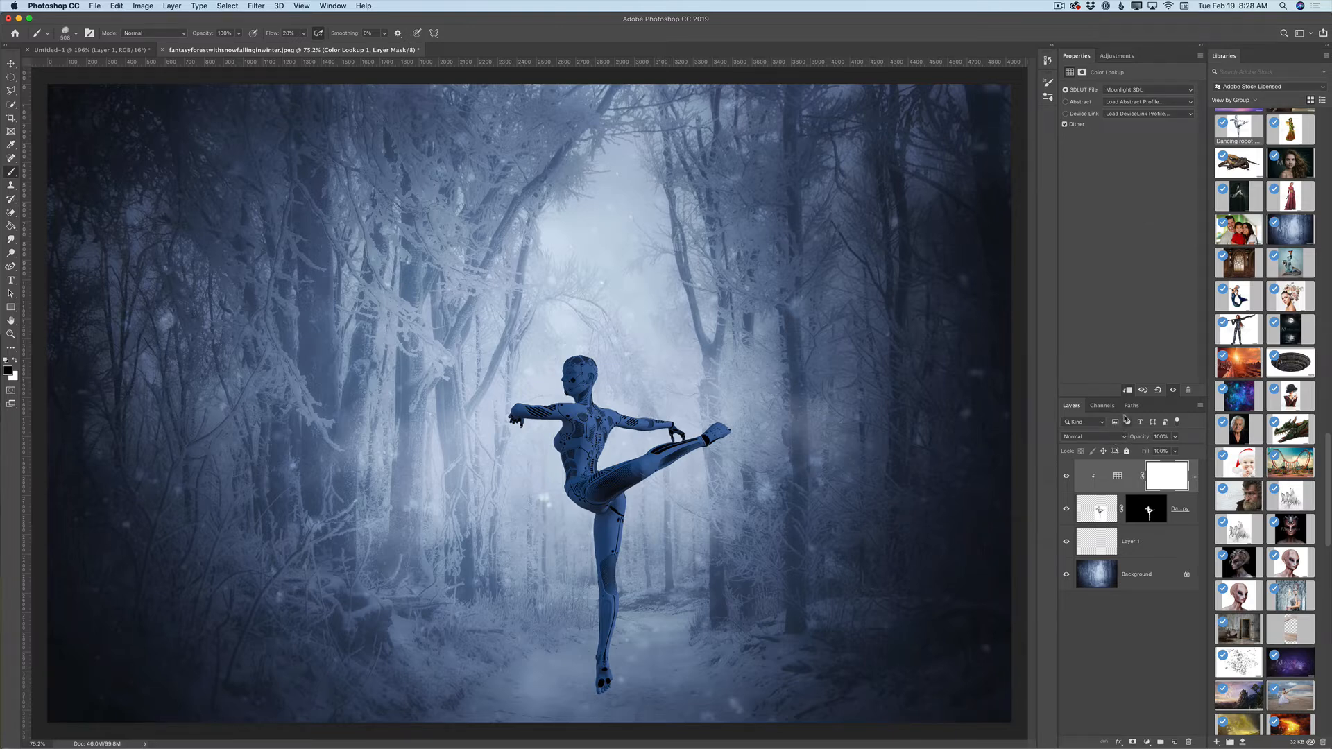
left_click(1175, 437)
left_click_drag(1175, 451, 1148, 454)
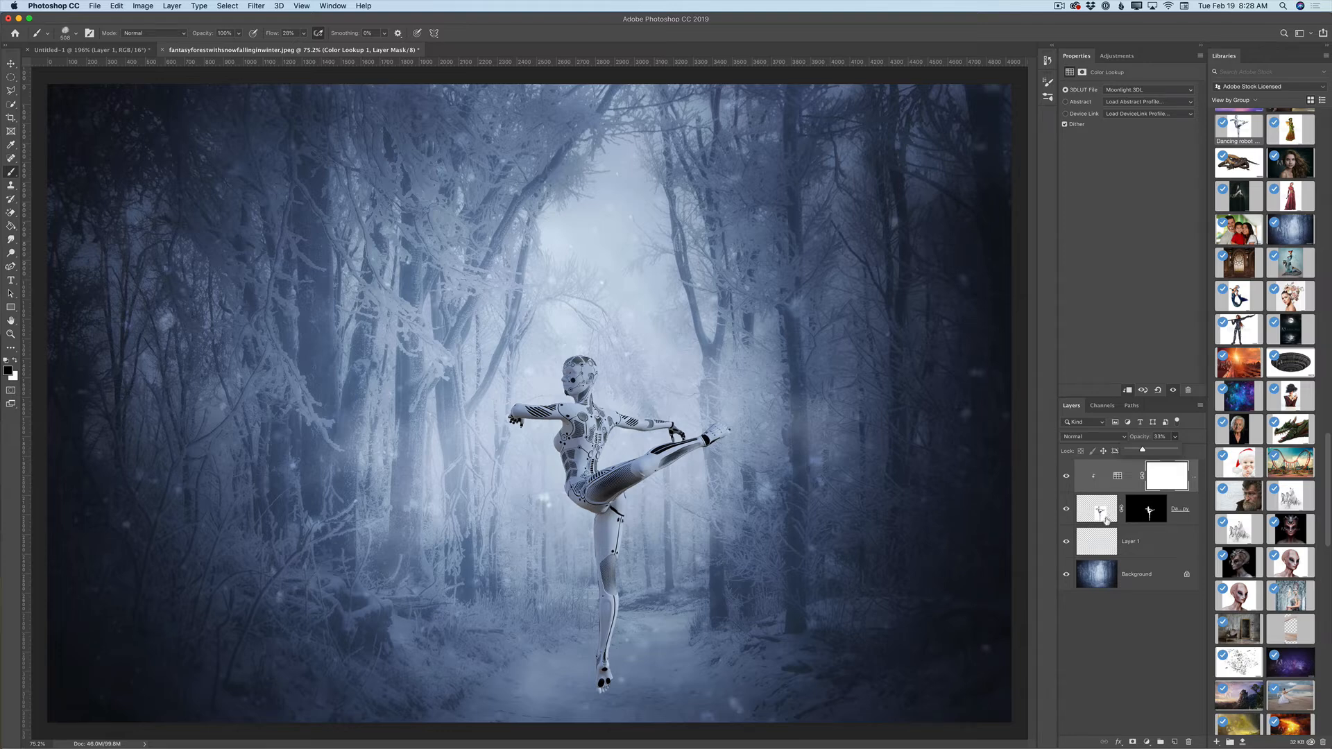
- Make the robot's layer mask active and prepare a small Soft Round brush for touching it up
left_click(1151, 513)
left_click(1149, 514)
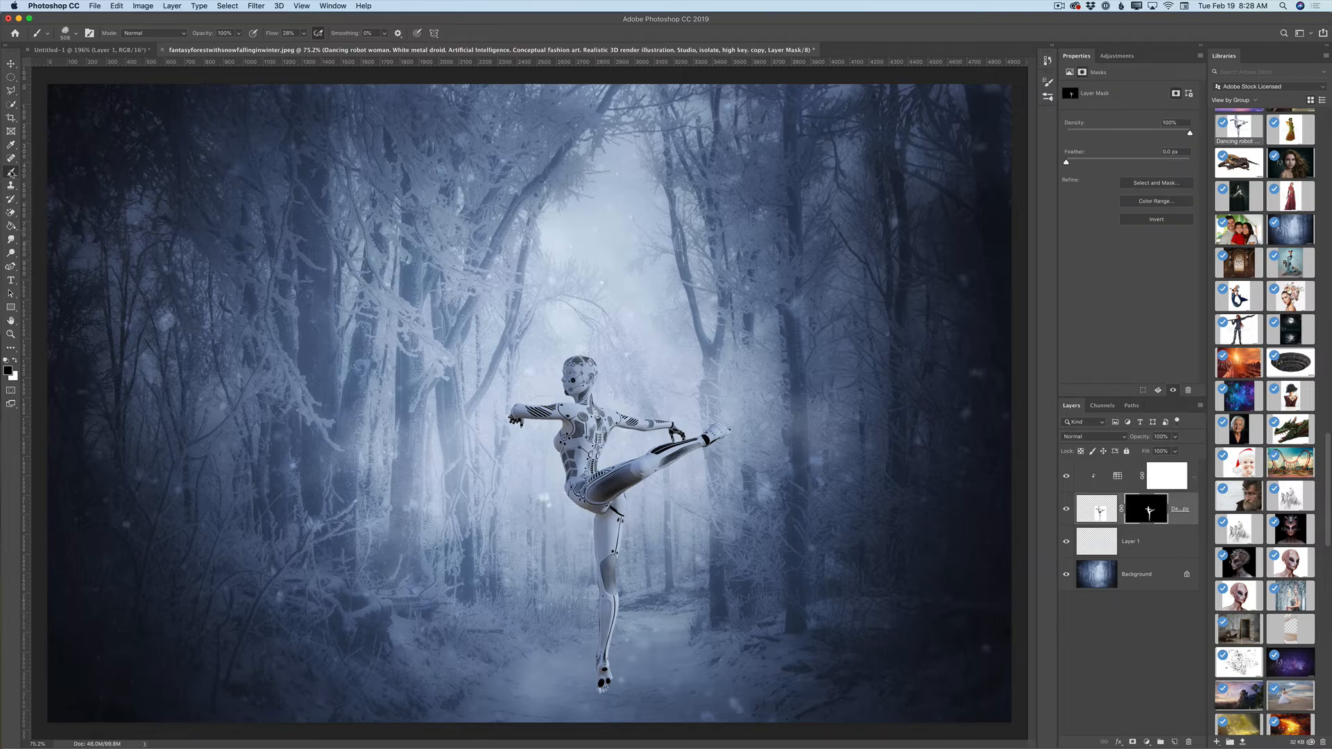
left_click(1047, 97)
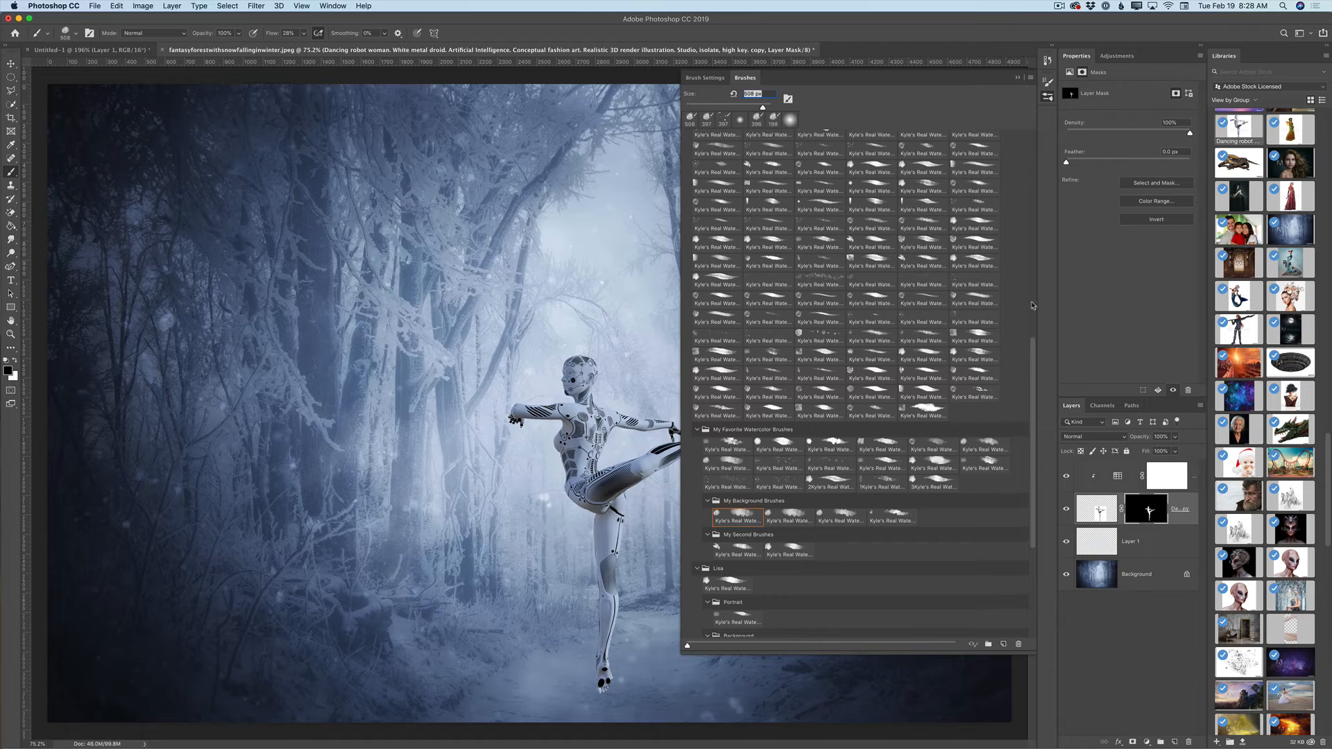
scroll(1026, 126, "up", 5)
left_click(720, 152)
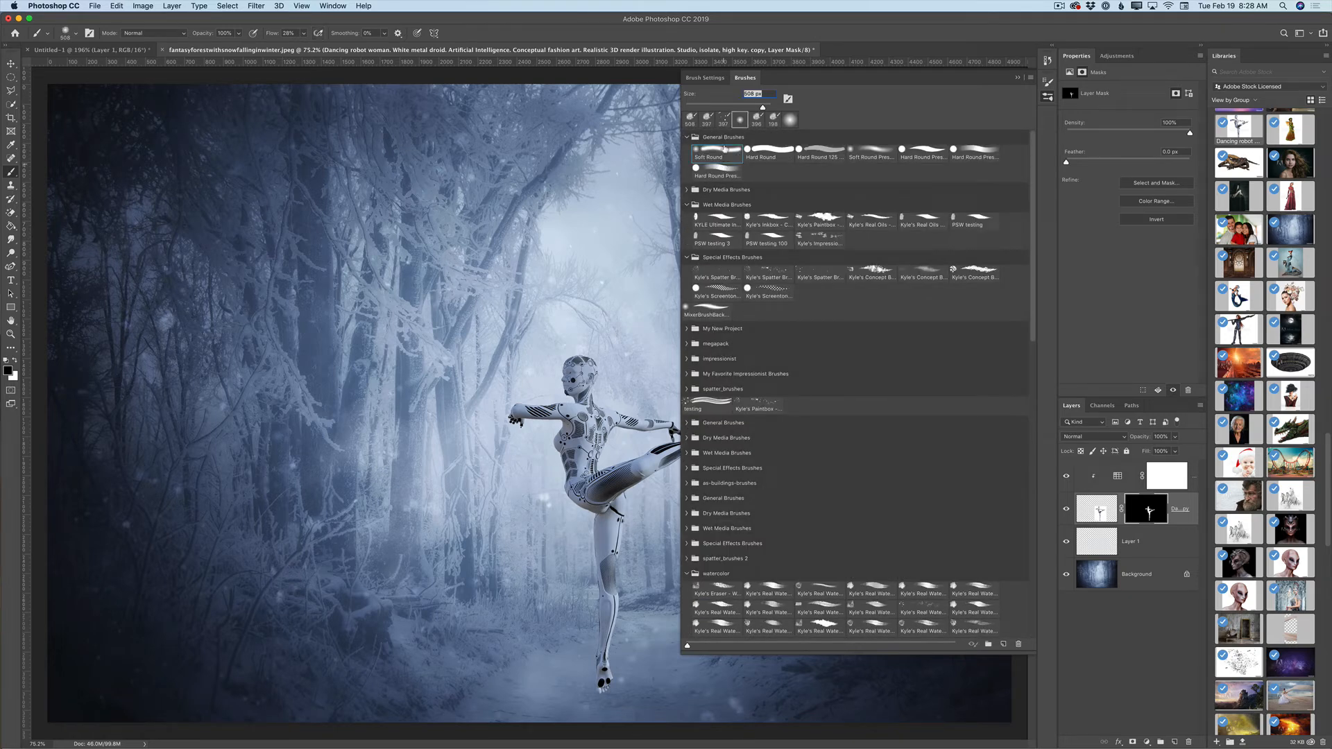
left_click_drag(699, 108, 692, 108)
left_click_drag(692, 107, 695, 108)
left_click(1048, 99)
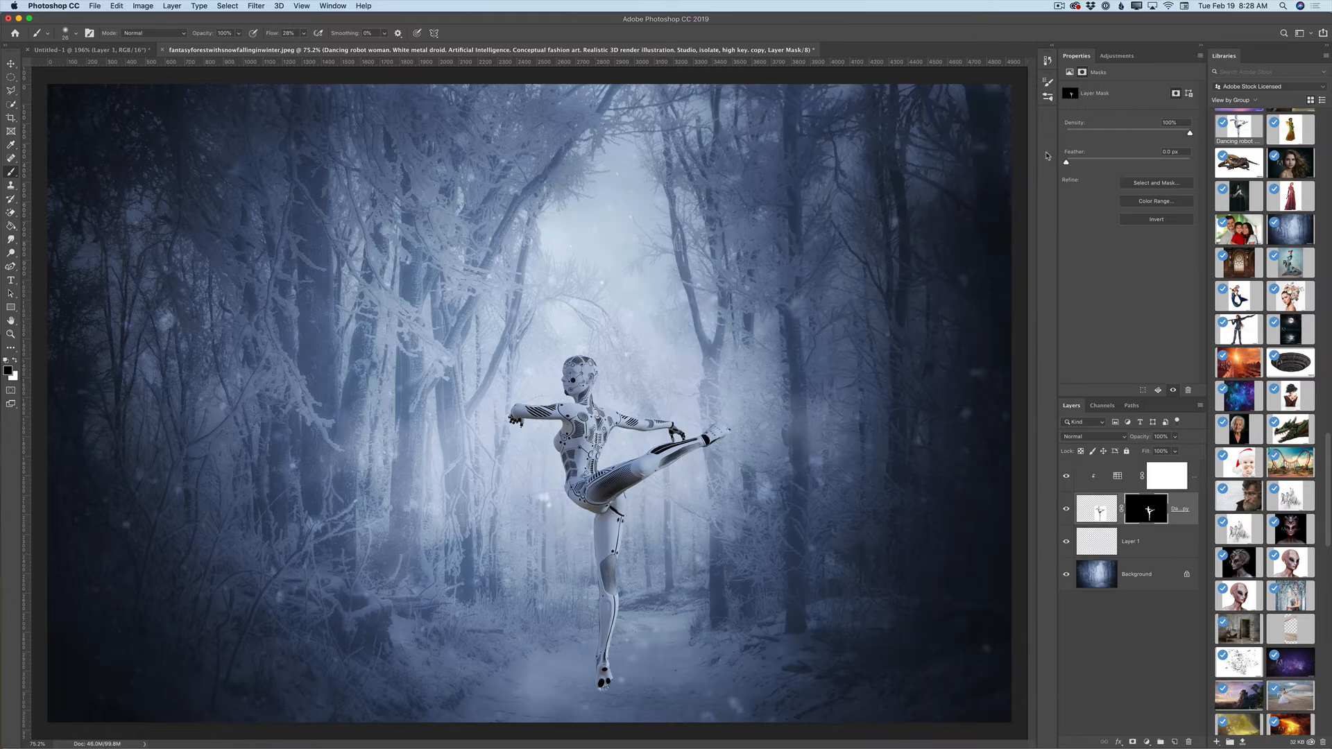
- Merge all visible layers and duplicate the merged Background layer
left_click(1199, 408)
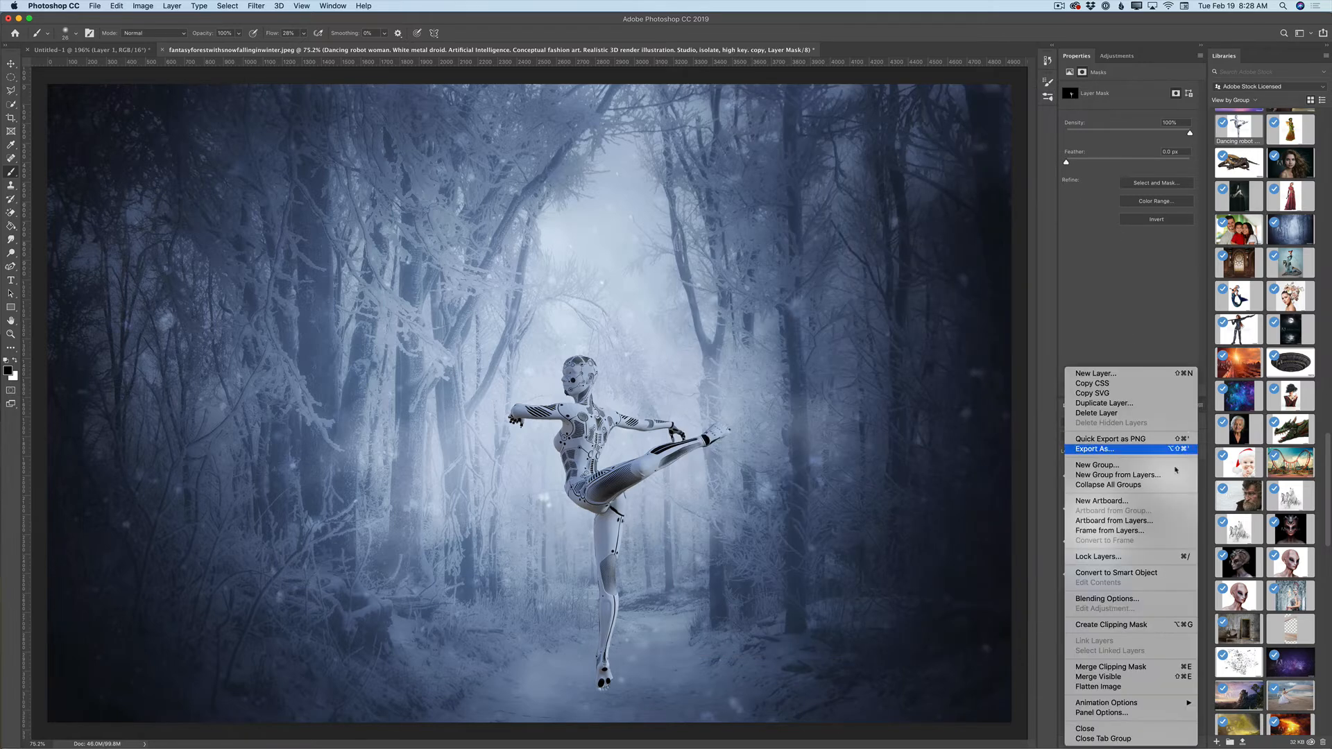
left_click(1110, 677)
left_click_drag(1150, 481, 1174, 741)
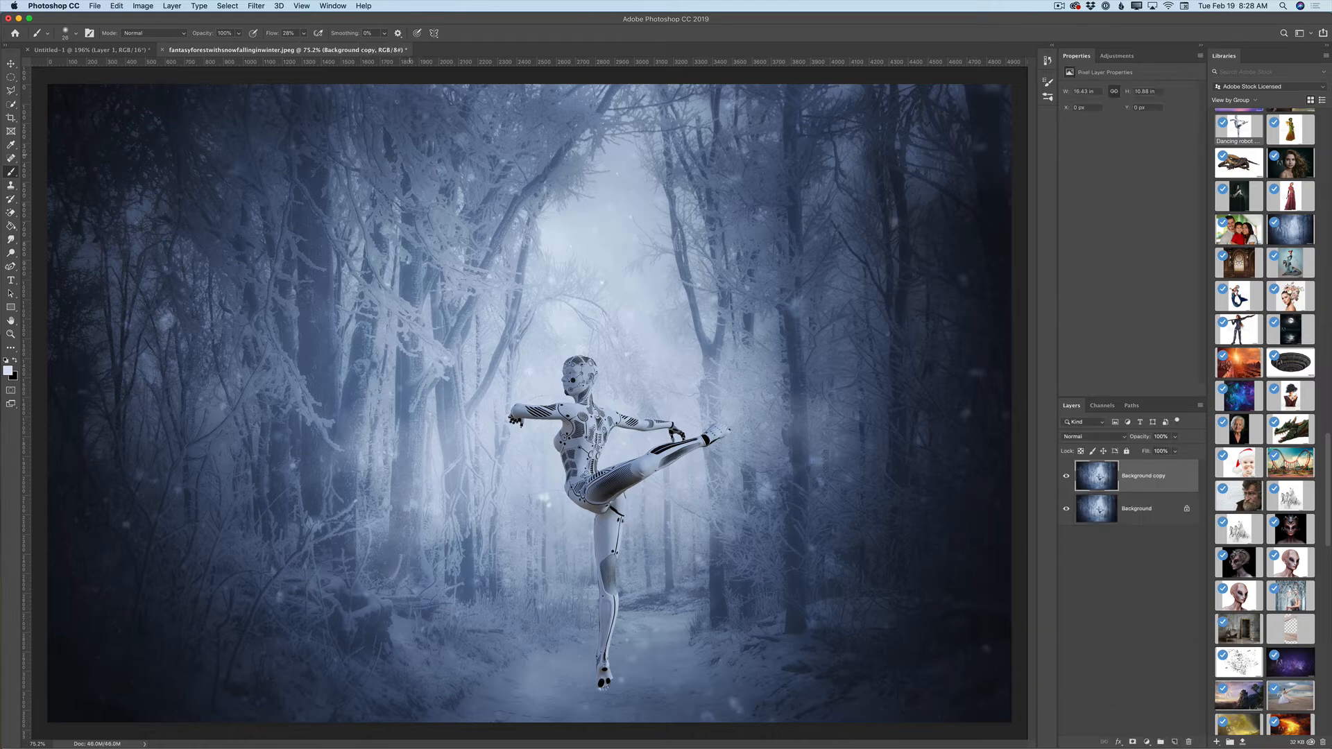
- Open the Camera Raw filter for the Background copy layer and set Temperature to +3 and Exposure to -0.15
left_click(258, 5)
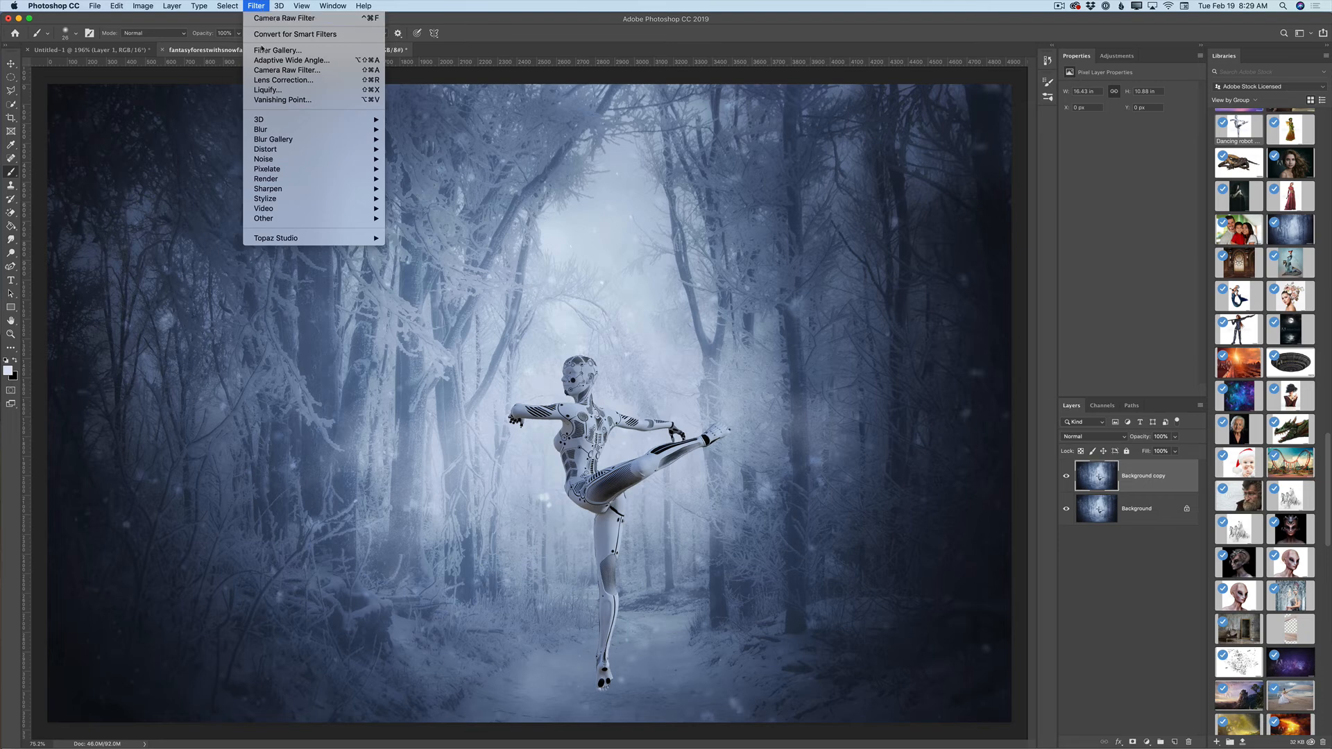
left_click(274, 70)
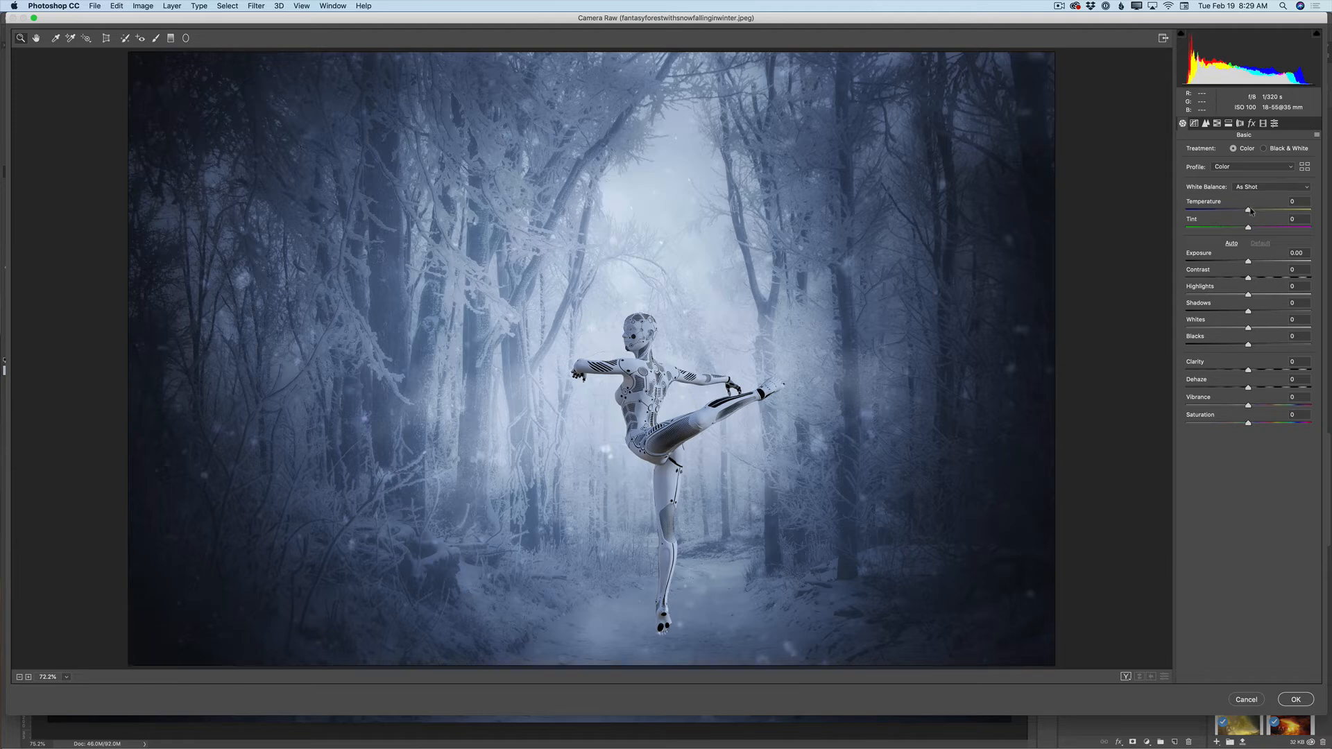
mouse_move(1248, 212)
left_mouse_down()
mouse_move(1230, 213)
mouse_move(1263, 218)
mouse_move(1250, 215)
left_mouse_up()
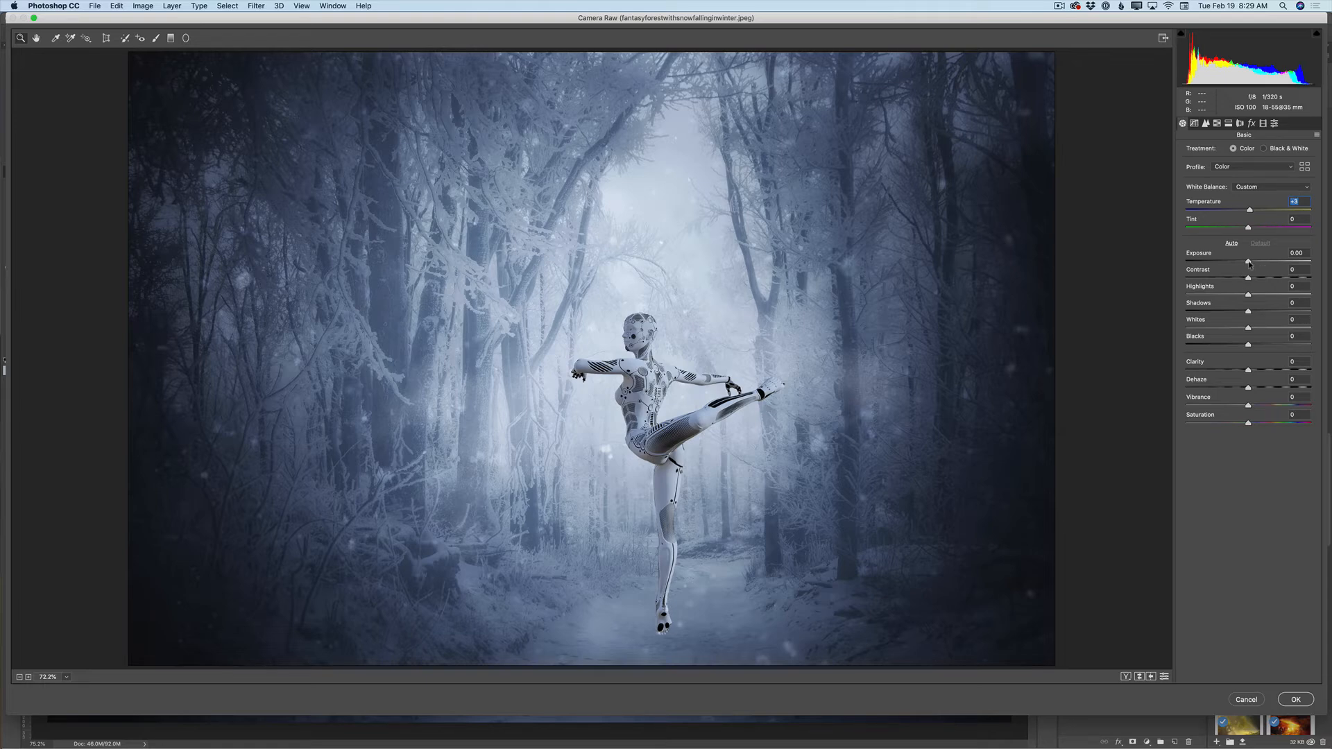
left_click_drag(1248, 262, 1247, 262)
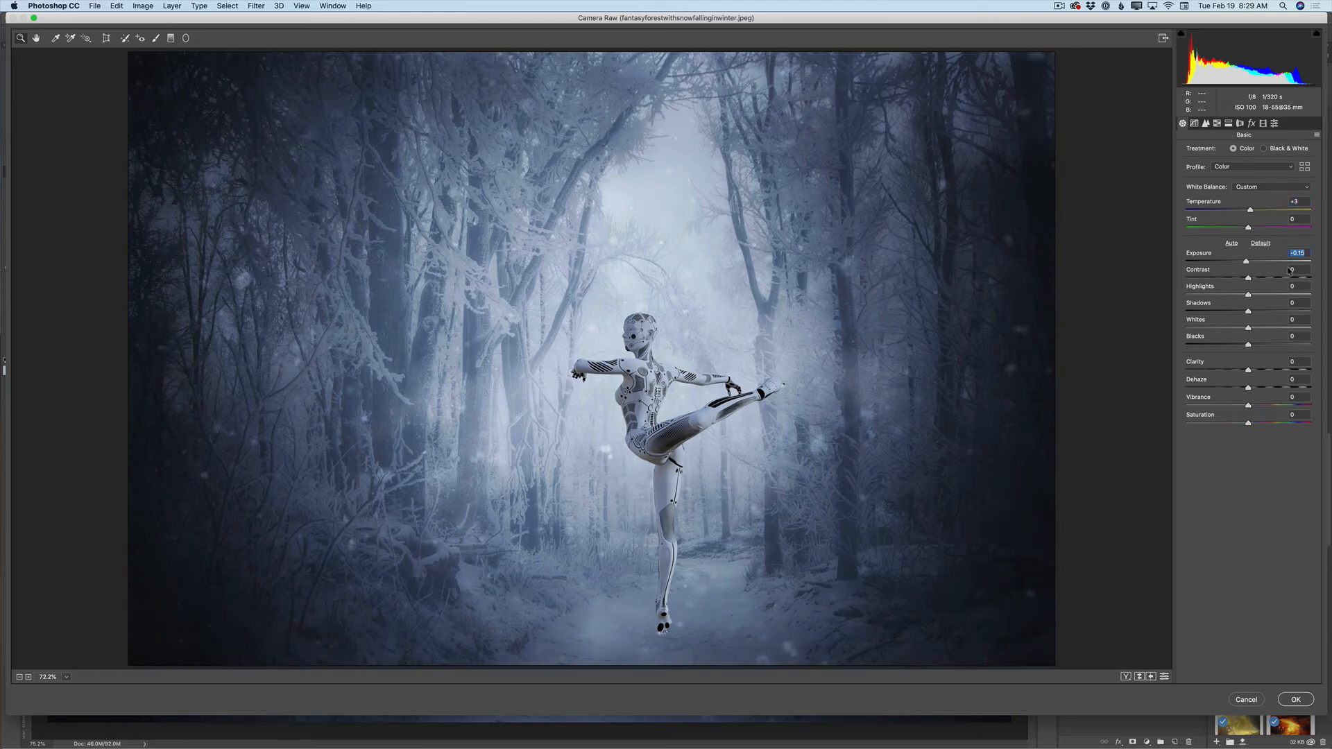
- Set Contrast to +15, try Highlights at both extremes, and settle Highlights at -67
left_click_drag(1248, 280, 1208, 296)
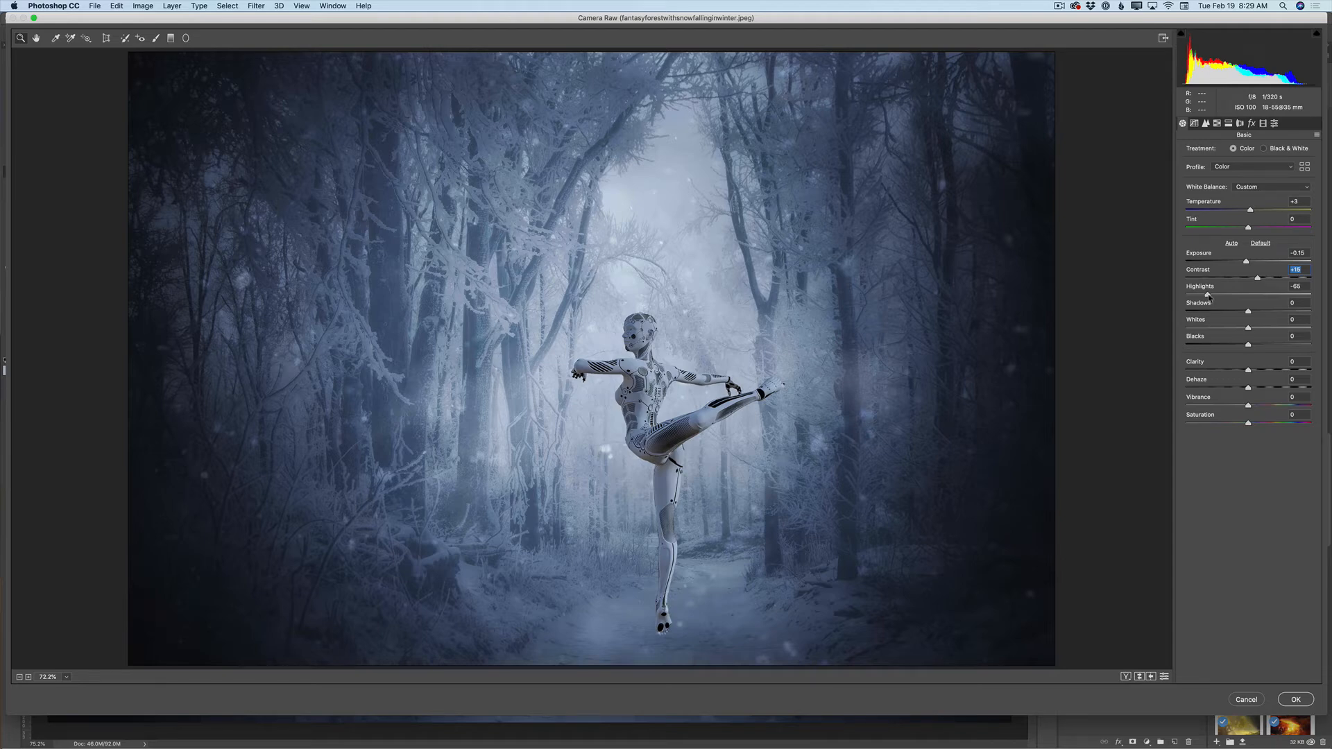
left_click_drag(1207, 296, 1306, 302)
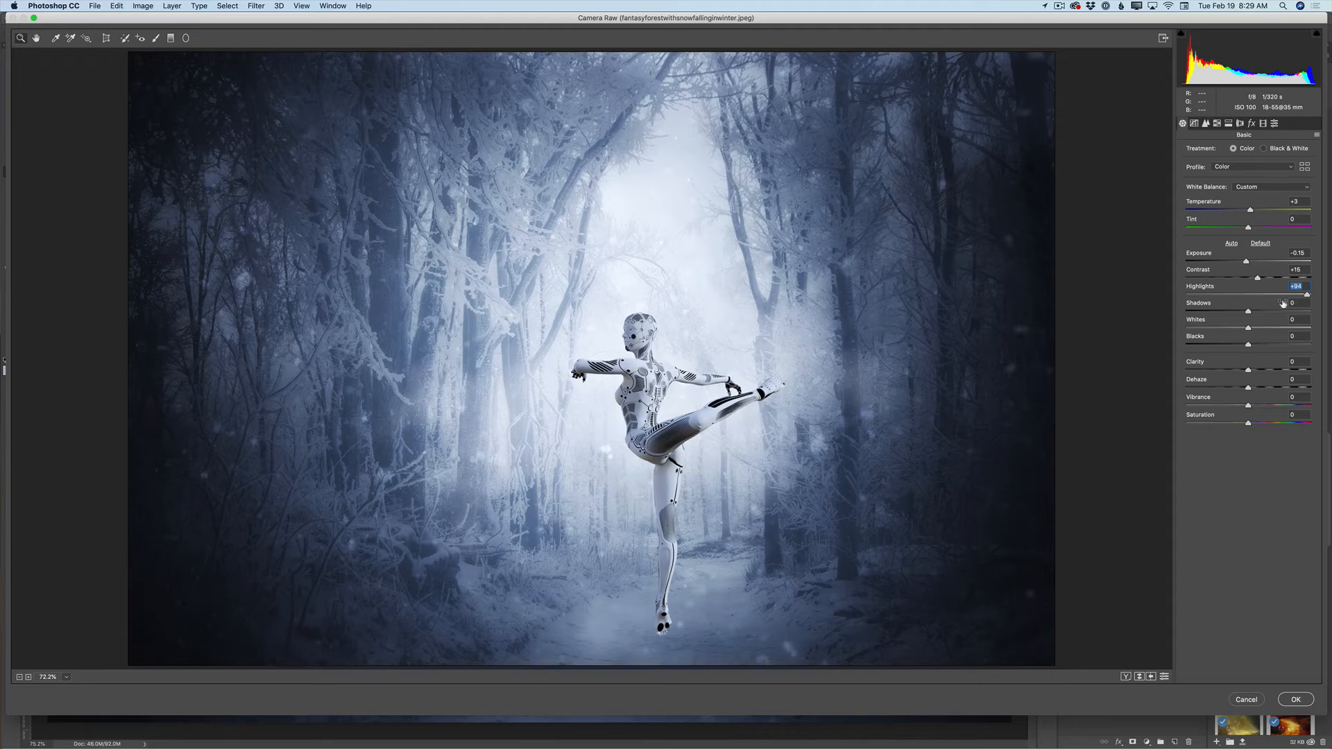
left_click(1306, 296)
left_click_drag(1306, 297, 1207, 300)
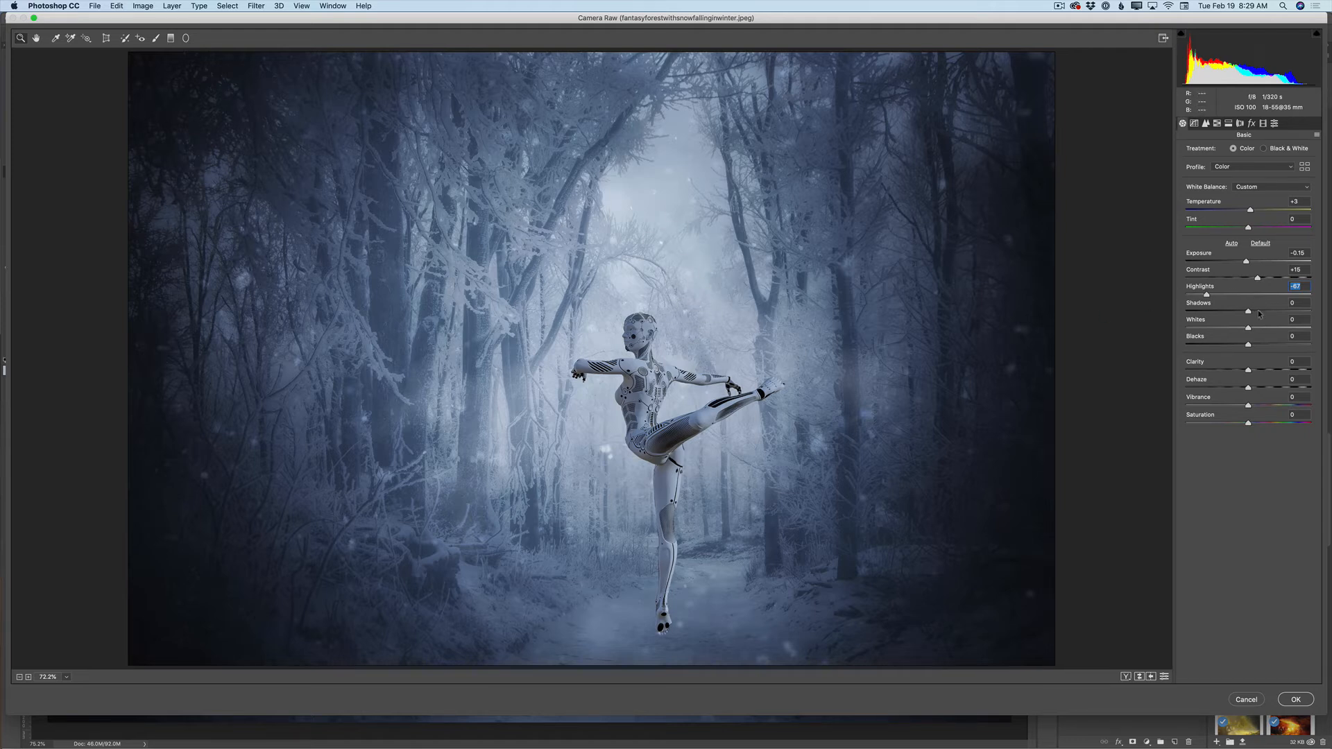
- Set Shadows to +18, Whites to about -36 and Blacks to +1, and raise Clarity and Dehaze slightly
left_click_drag(1249, 313, 1250, 345)
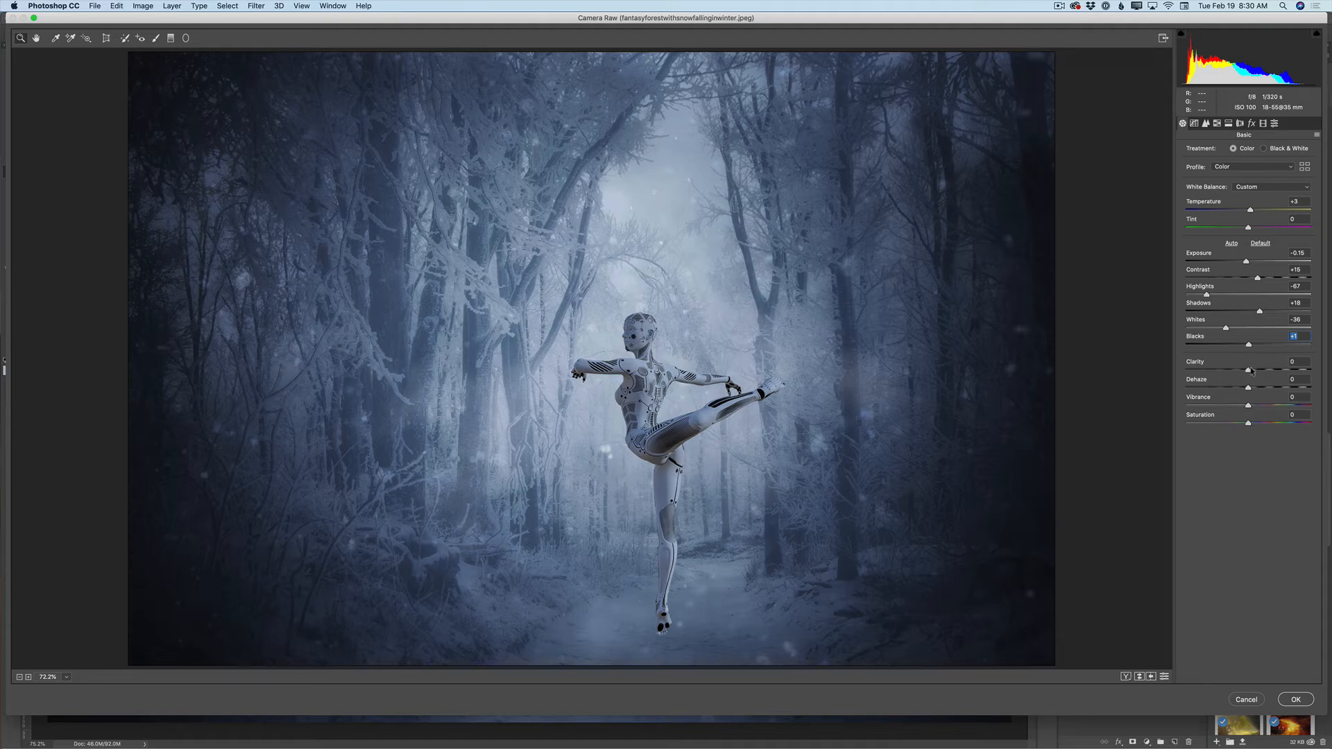
left_click_drag(1247, 370, 1253, 370)
left_click_drag(1249, 390, 1252, 390)
left_click_drag(1251, 387, 1252, 389)
- Shape the parametric tone curve with Highlights +13, Lights +23, slightly lower Darks and Shadows at about +18
left_click(1194, 124)
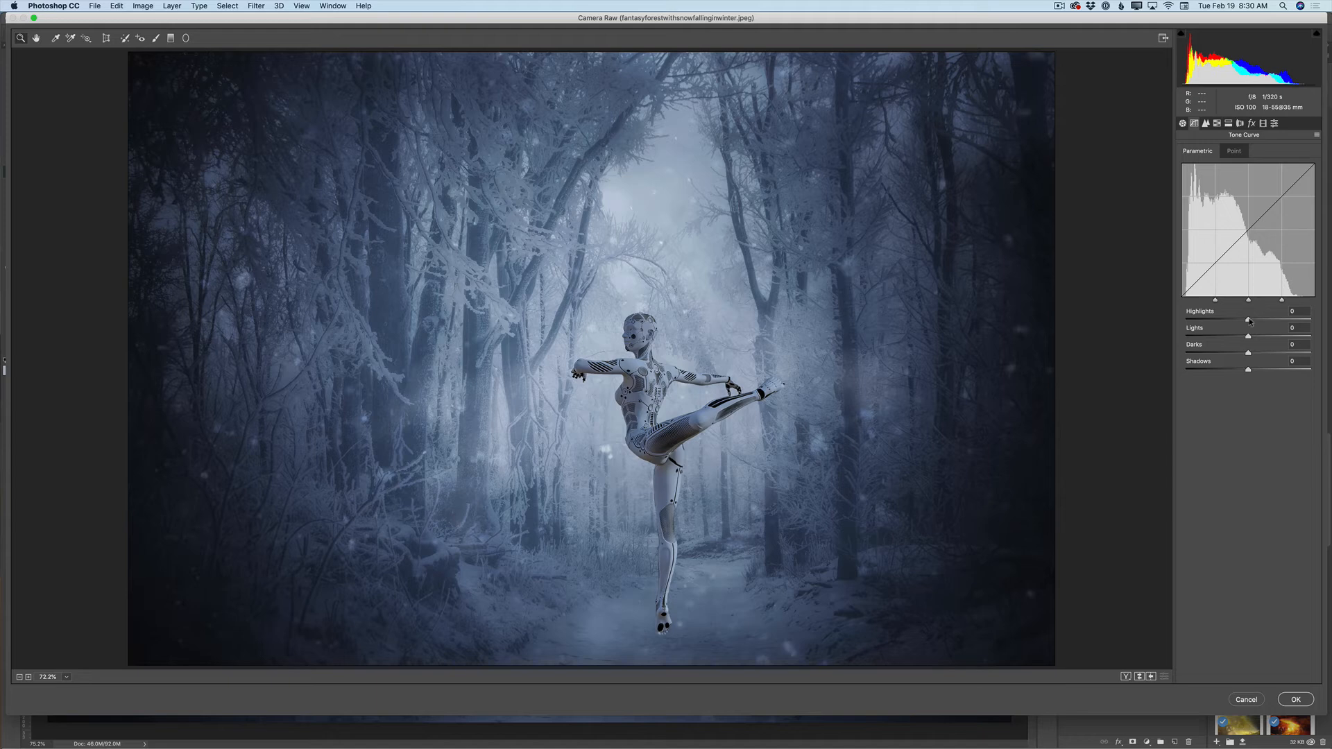
left_click_drag(1249, 321, 1247, 363)
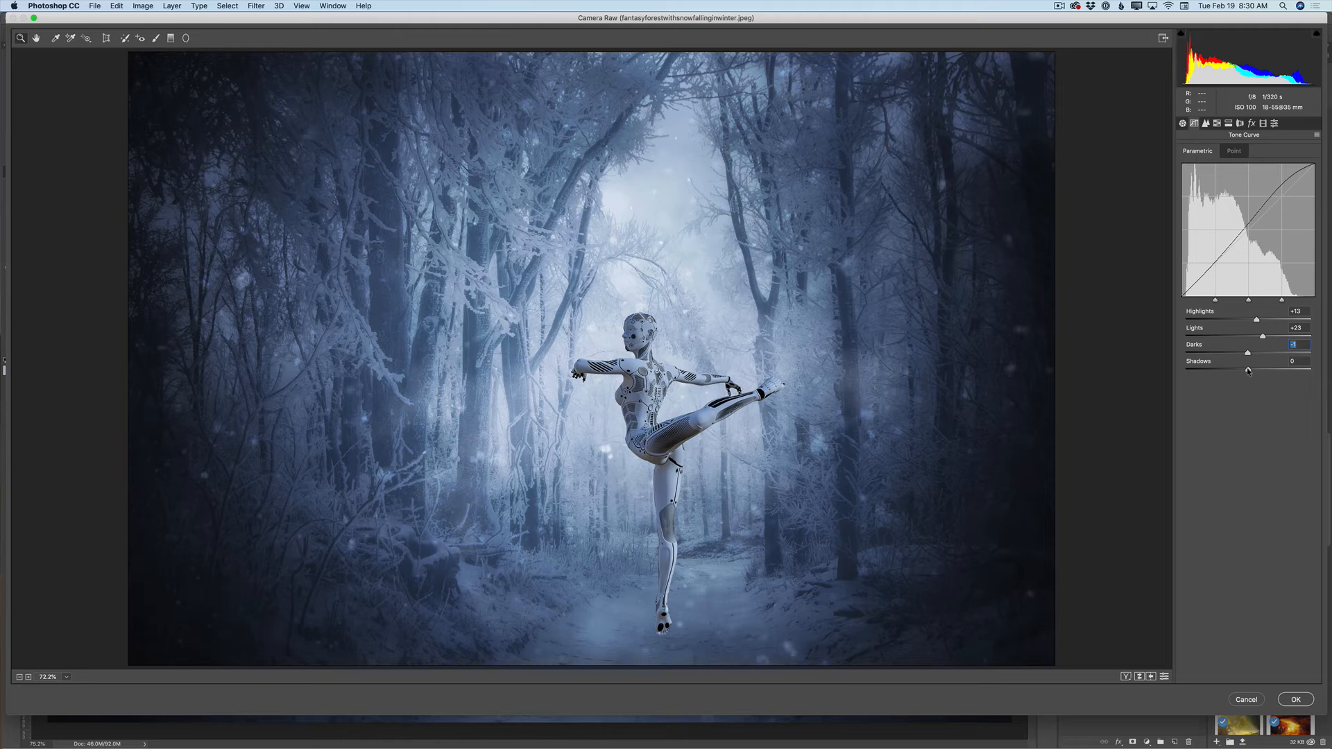
left_click_drag(1248, 369, 1260, 370)
left_click_drag(1261, 370, 1259, 371)
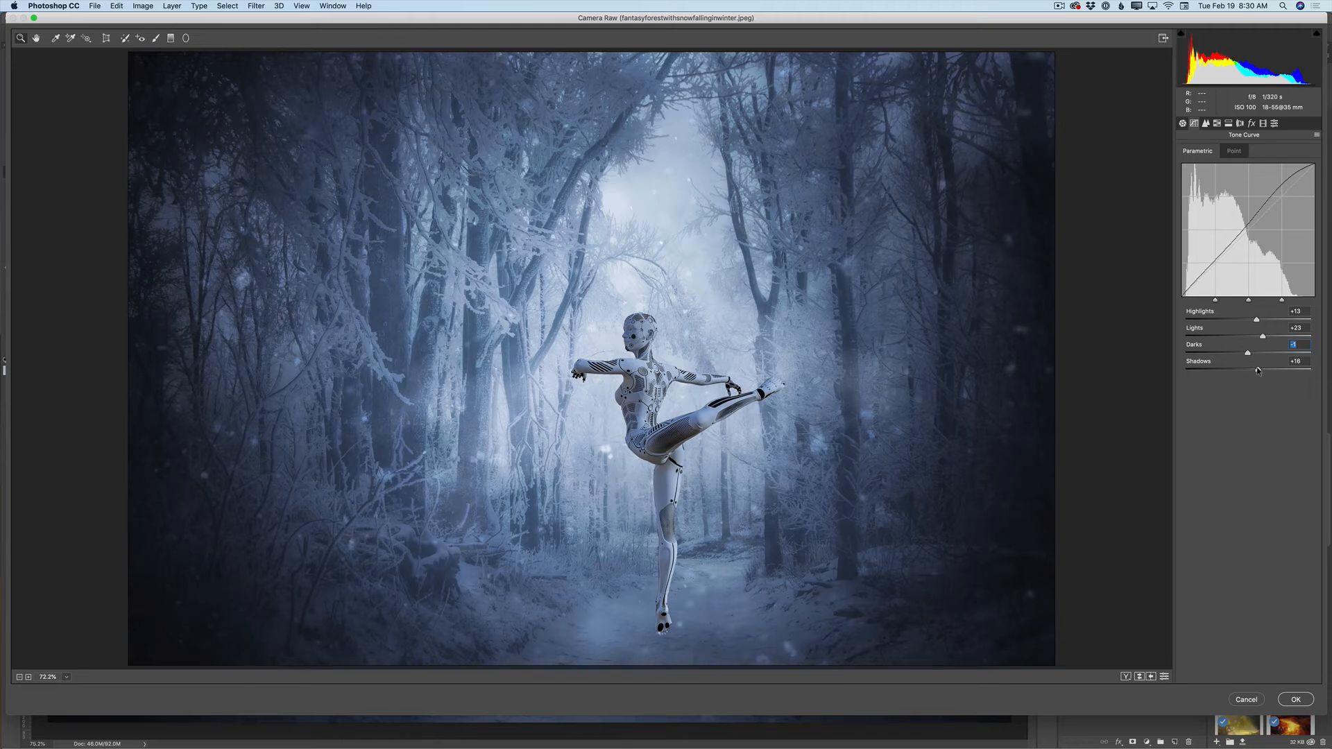
left_click_drag(1258, 371, 1260, 371)
- Set the lens correction vignetting amount to +71, apply the Camera Raw edit, and compare the layer with the original
left_click(1239, 123)
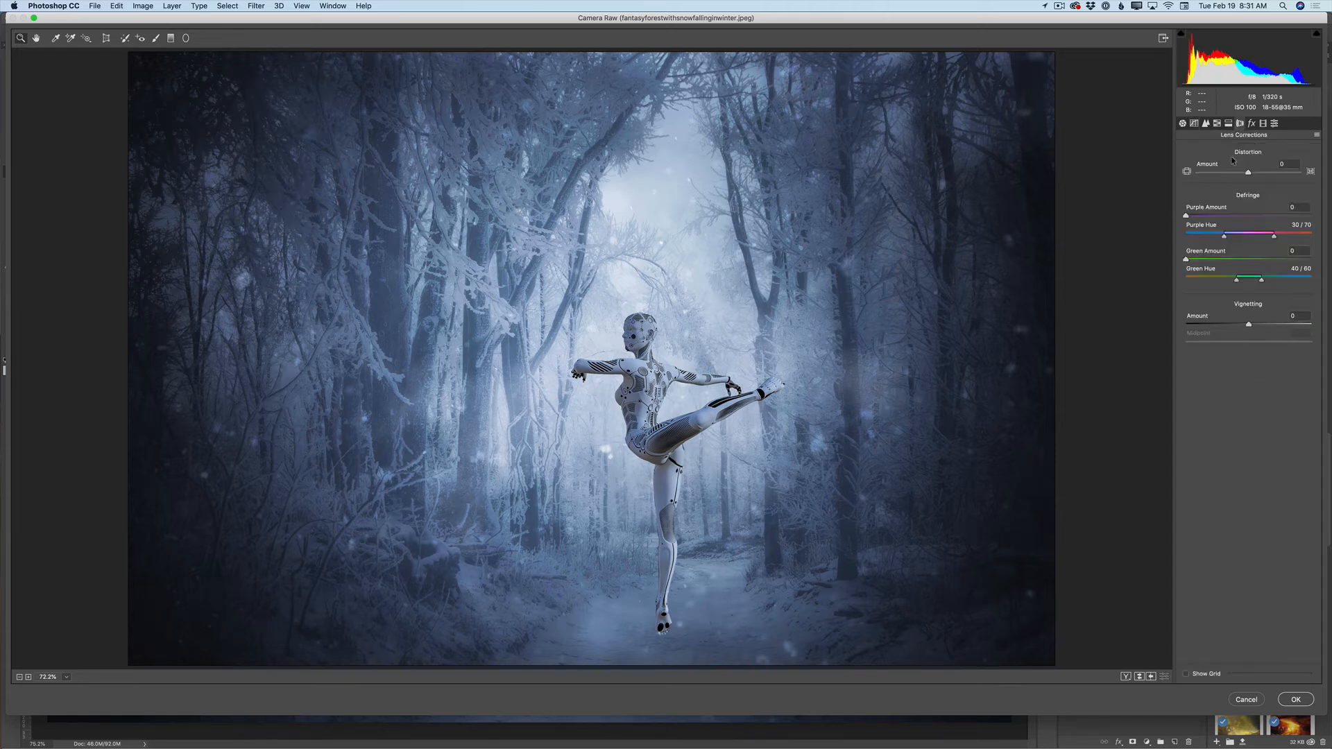
left_click_drag(1247, 324, 1250, 328)
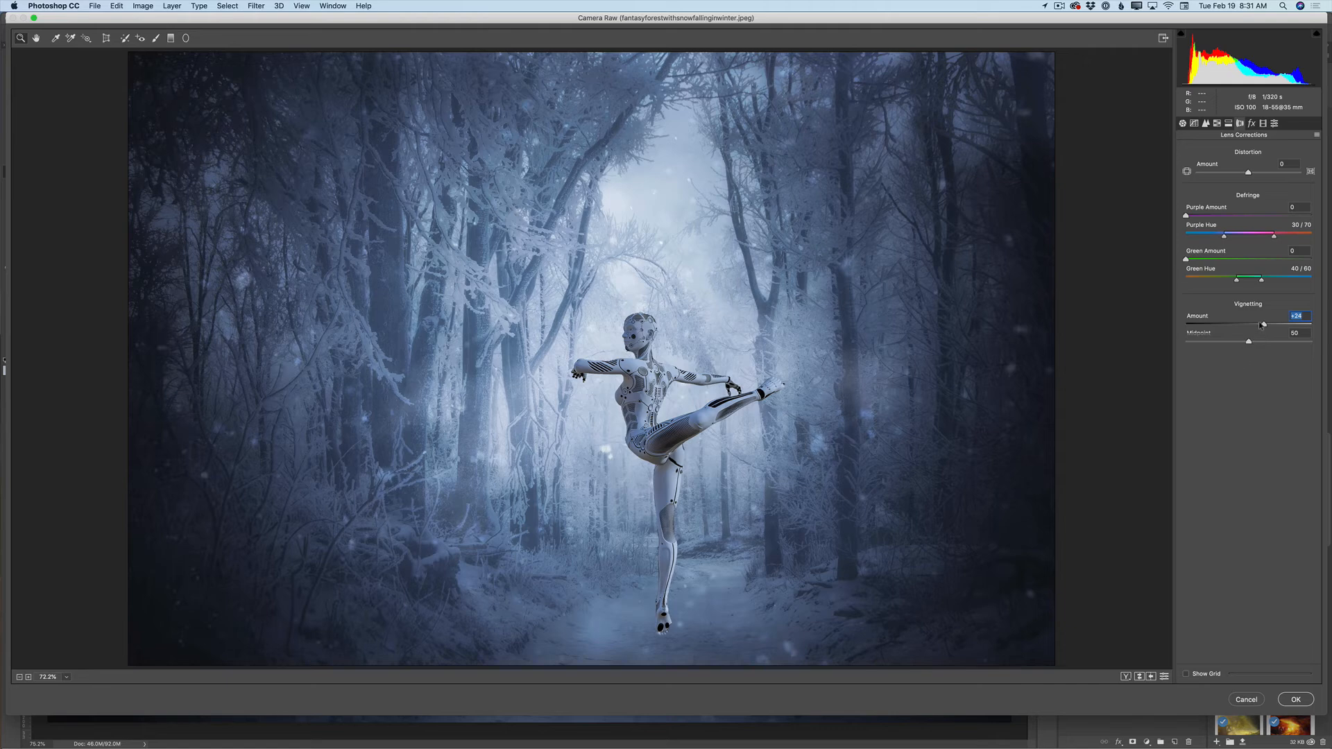
left_click_drag(1265, 322, 1291, 324)
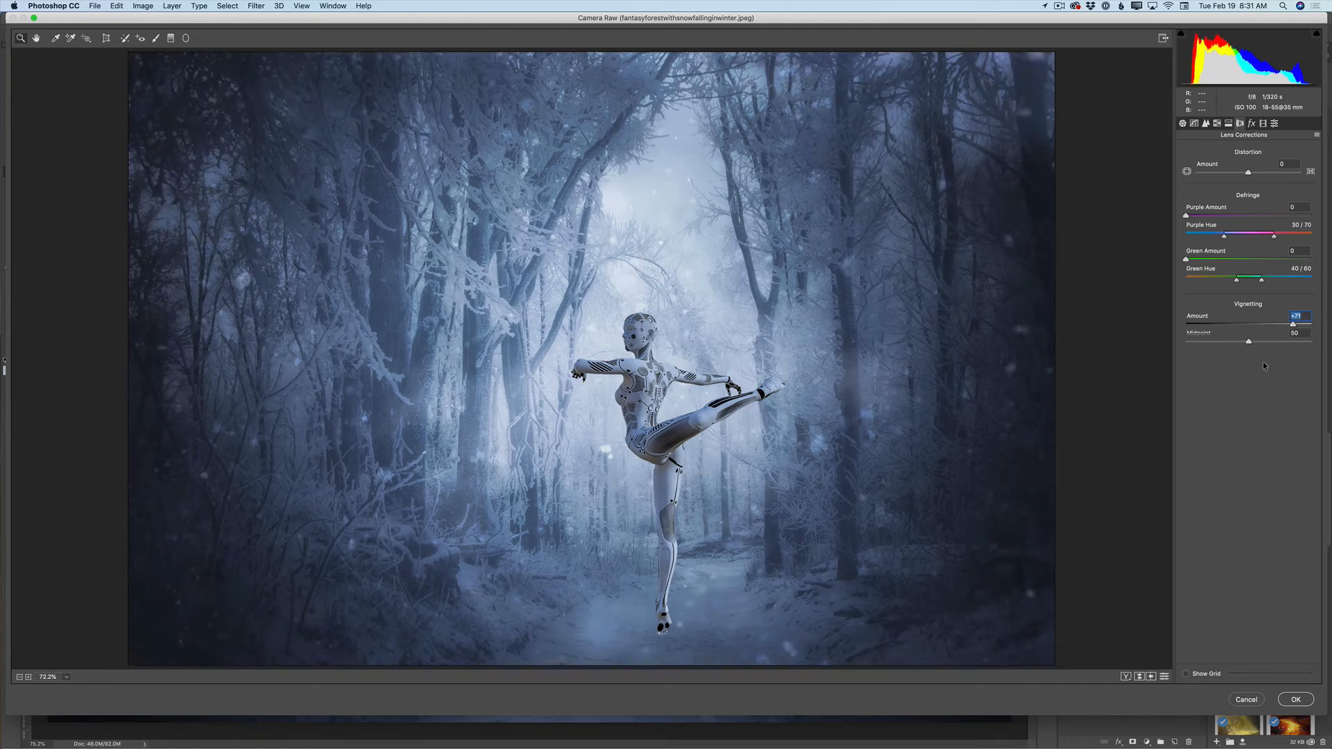
left_click(1294, 699)
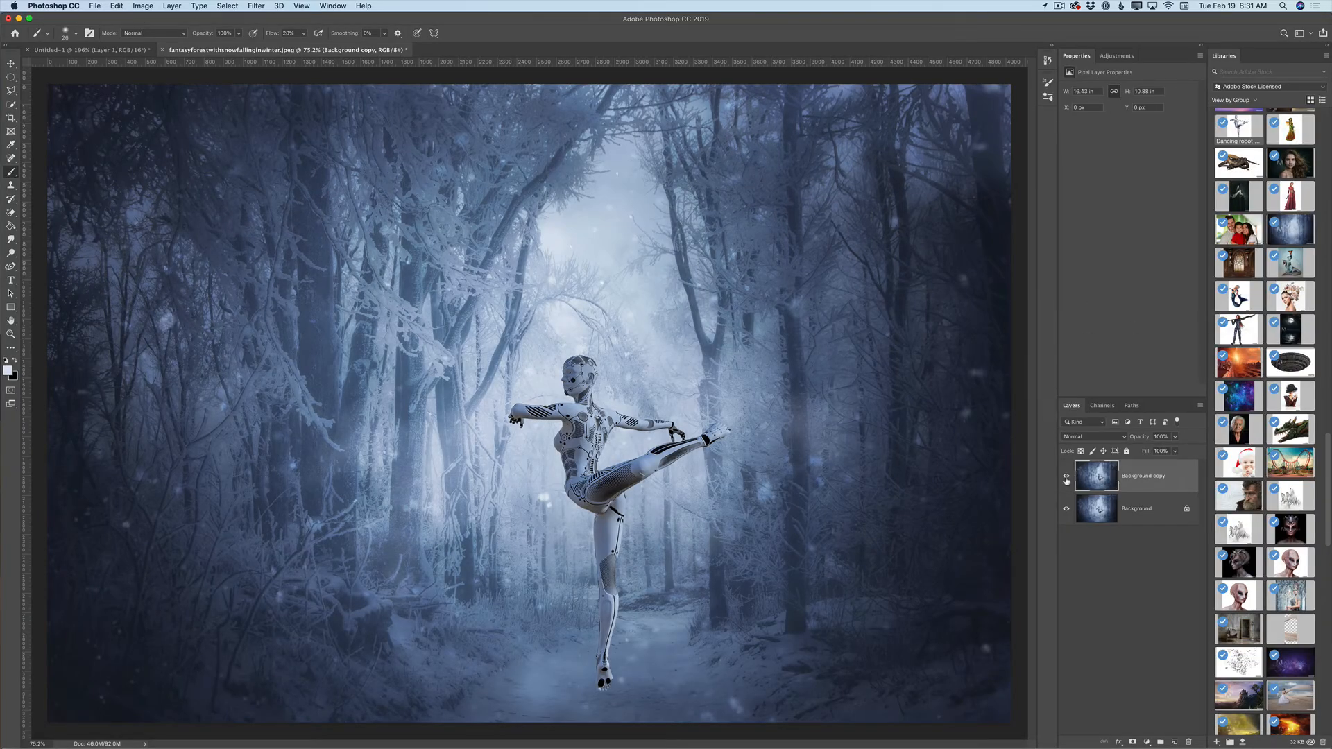
left_click(1065, 477)
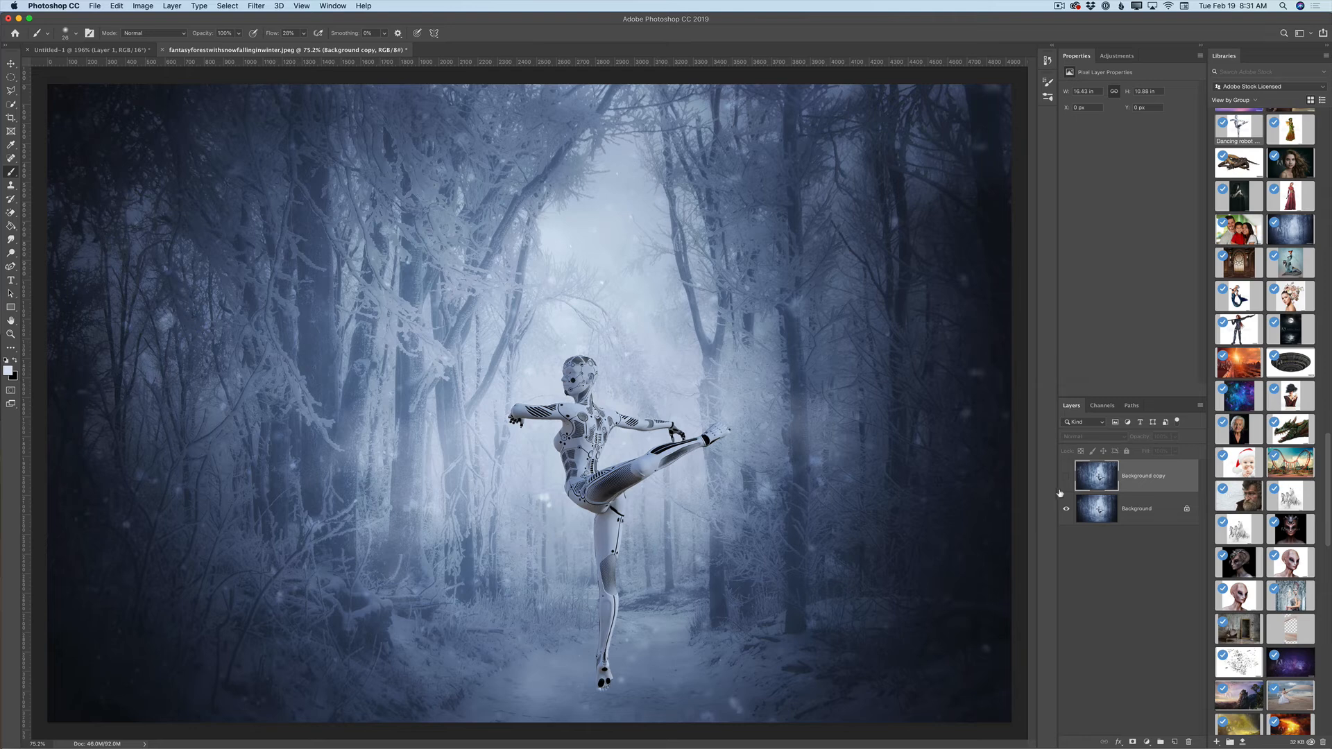
left_click(1066, 477)
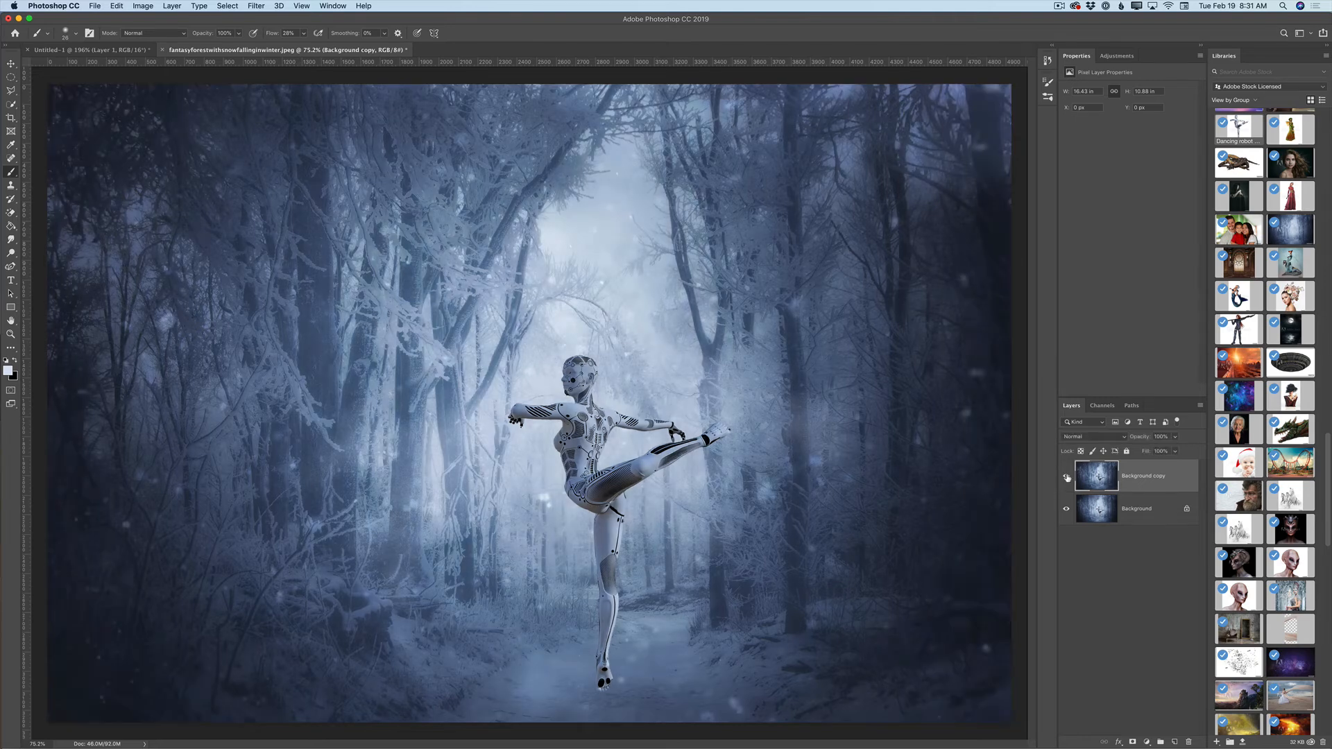
- Duplicate the Background copy layer and open the duplicate in the Camera Raw filter
left_click_drag(1154, 476, 1174, 740)
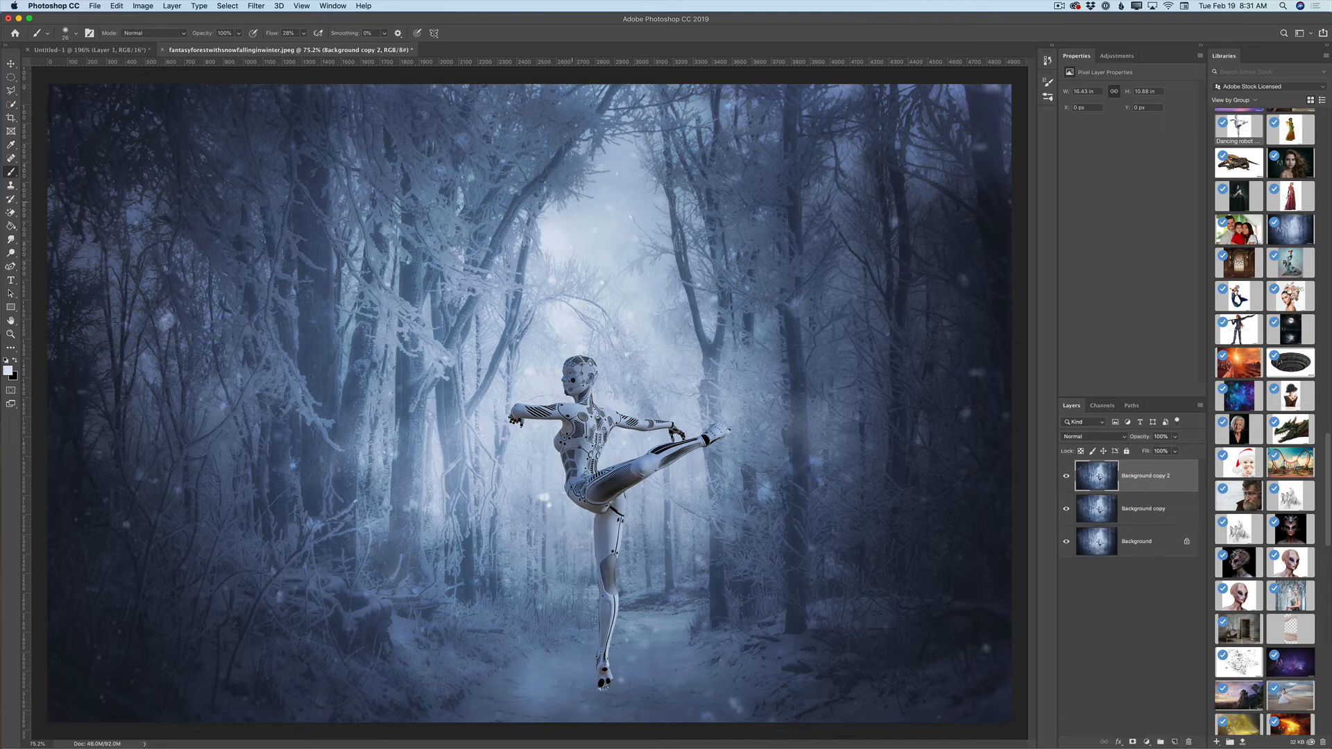
left_click(254, 7)
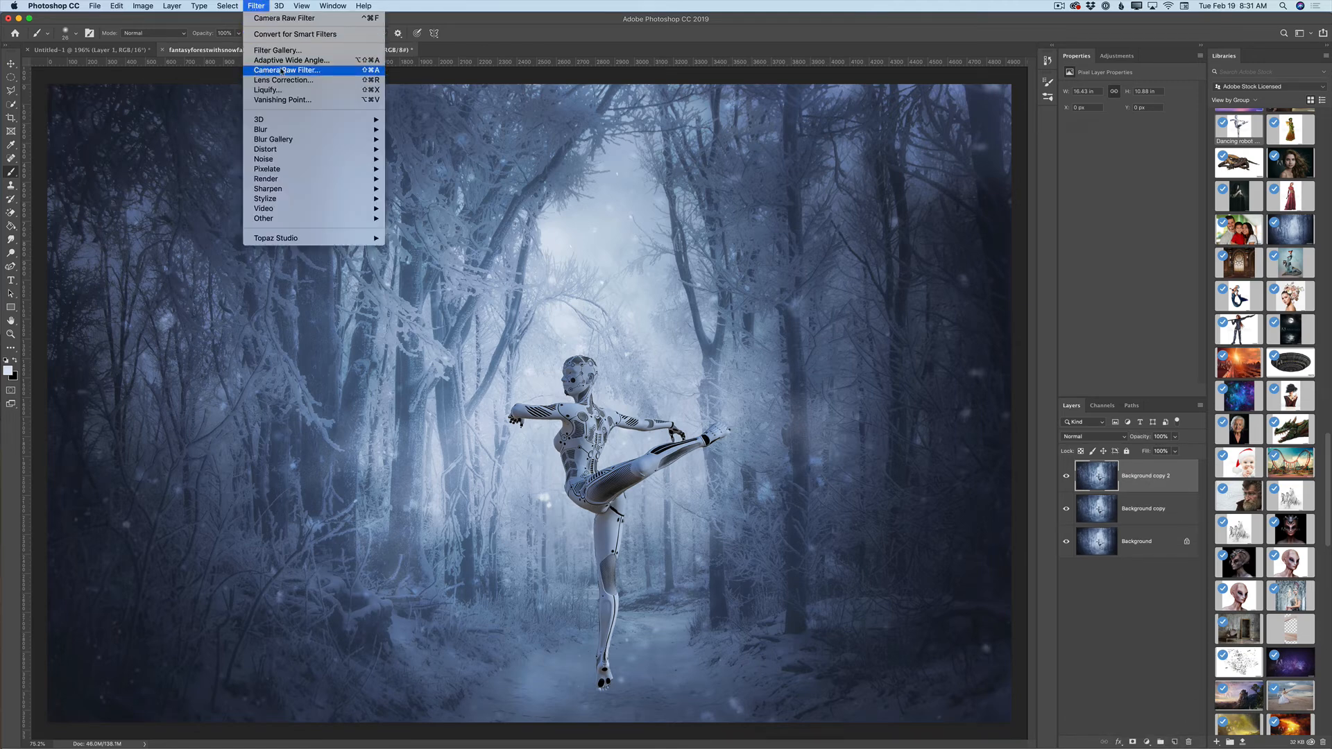
left_click(306, 71)
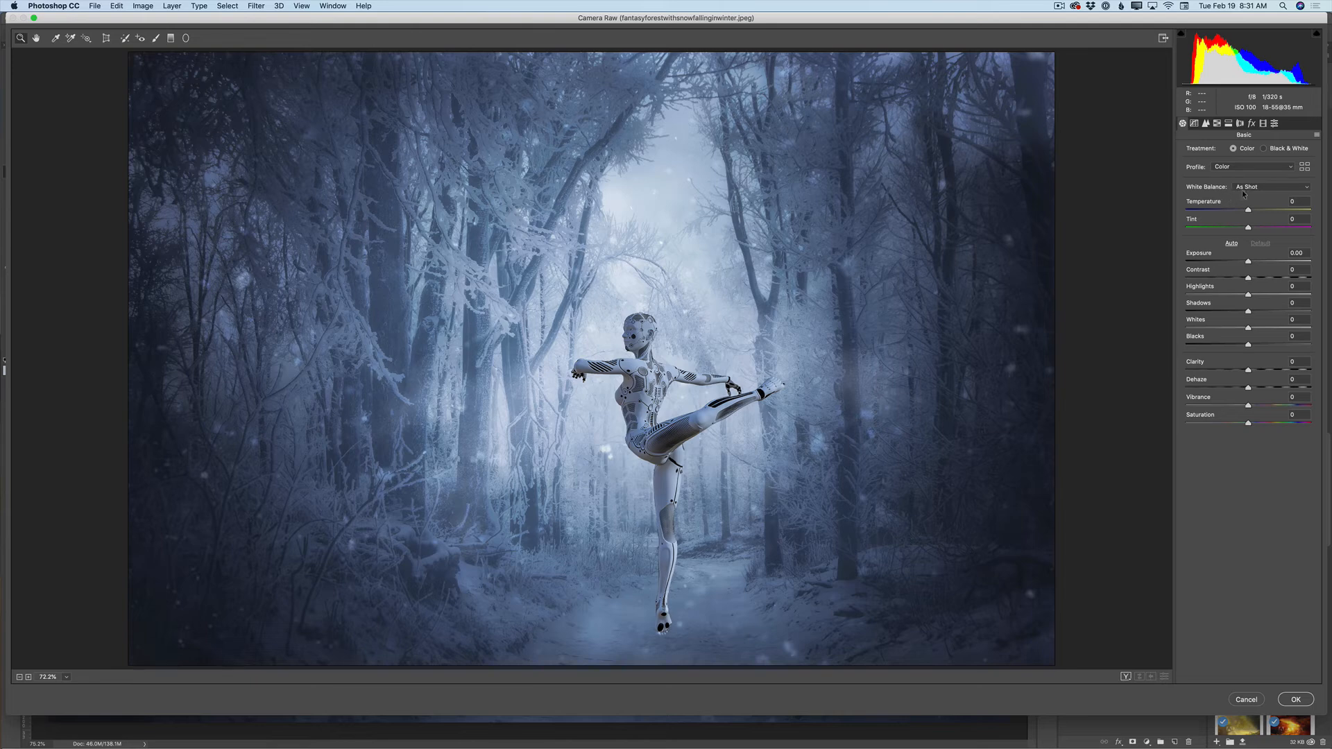
- Apply the Artistic 01 profile at an amount of about 53, with Exposure -0.25 and Contrast +13, and confirm the filter
left_click(1304, 167)
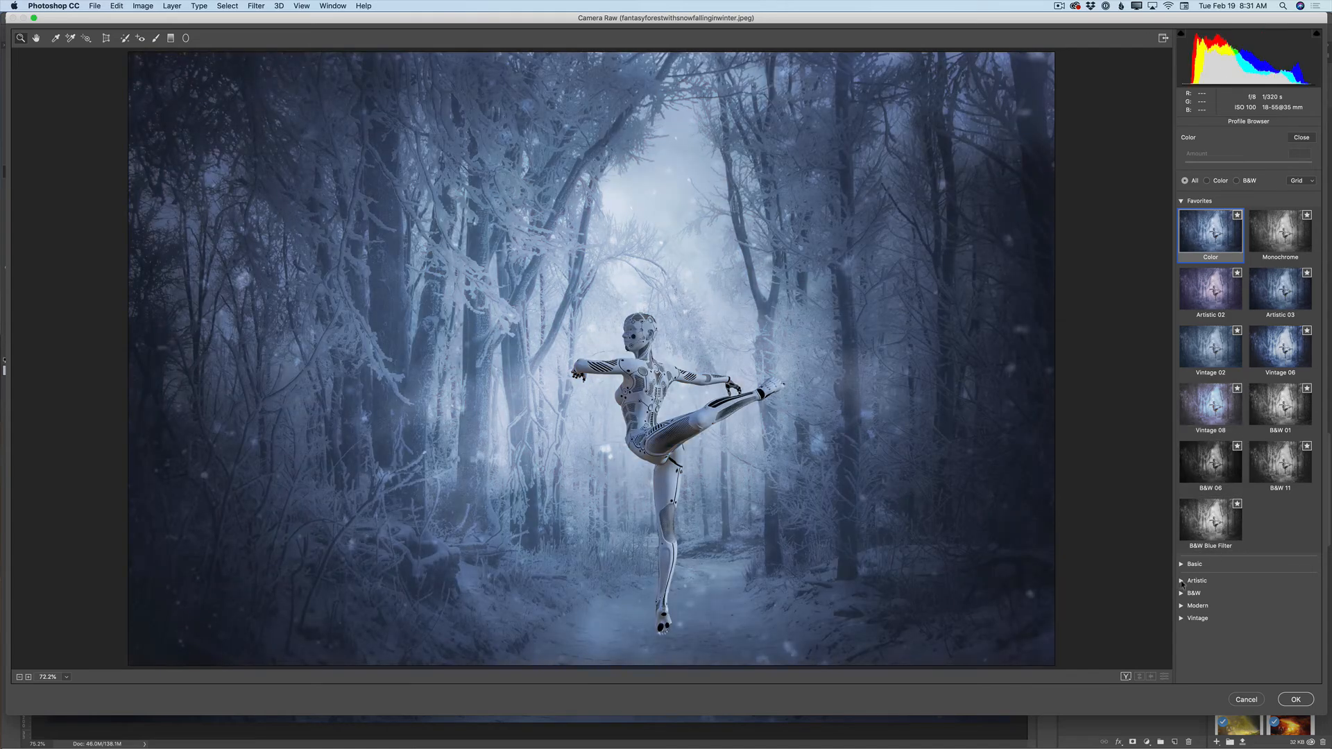
left_click(1181, 583)
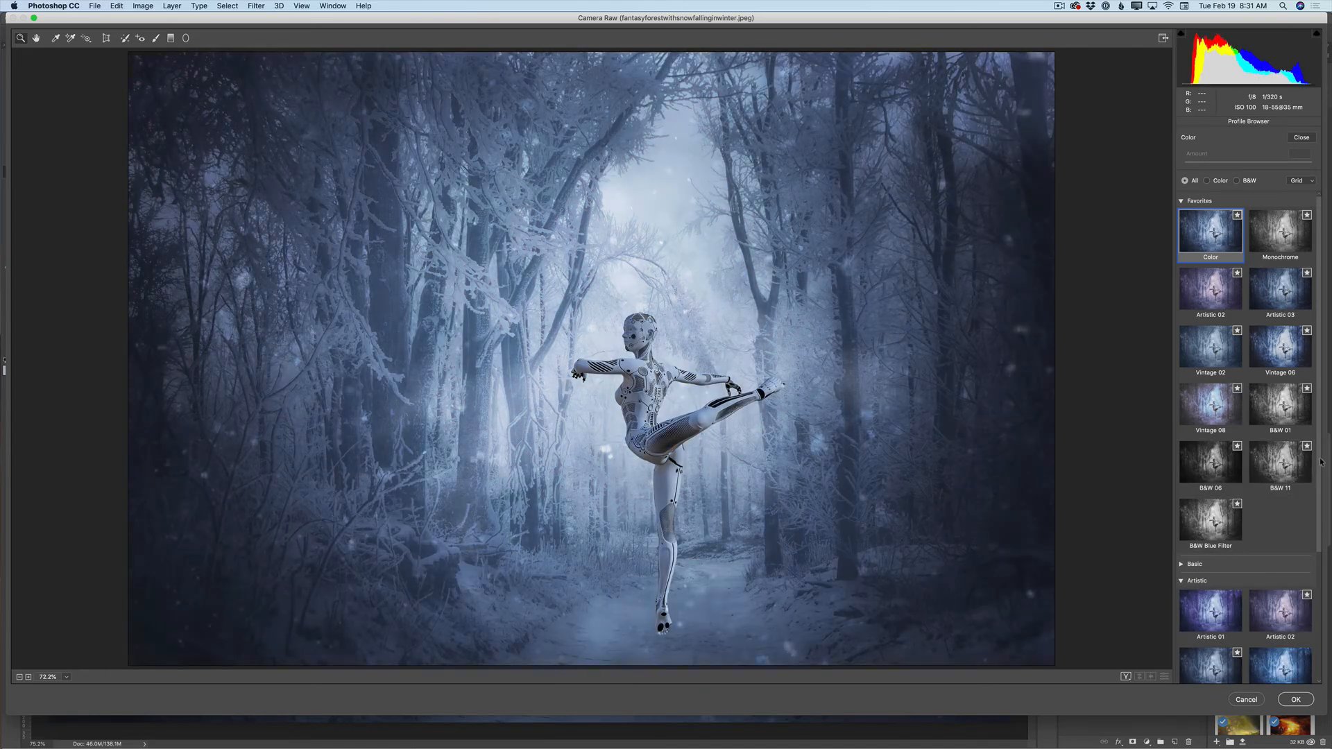
scroll(1317, 467, "down", 5)
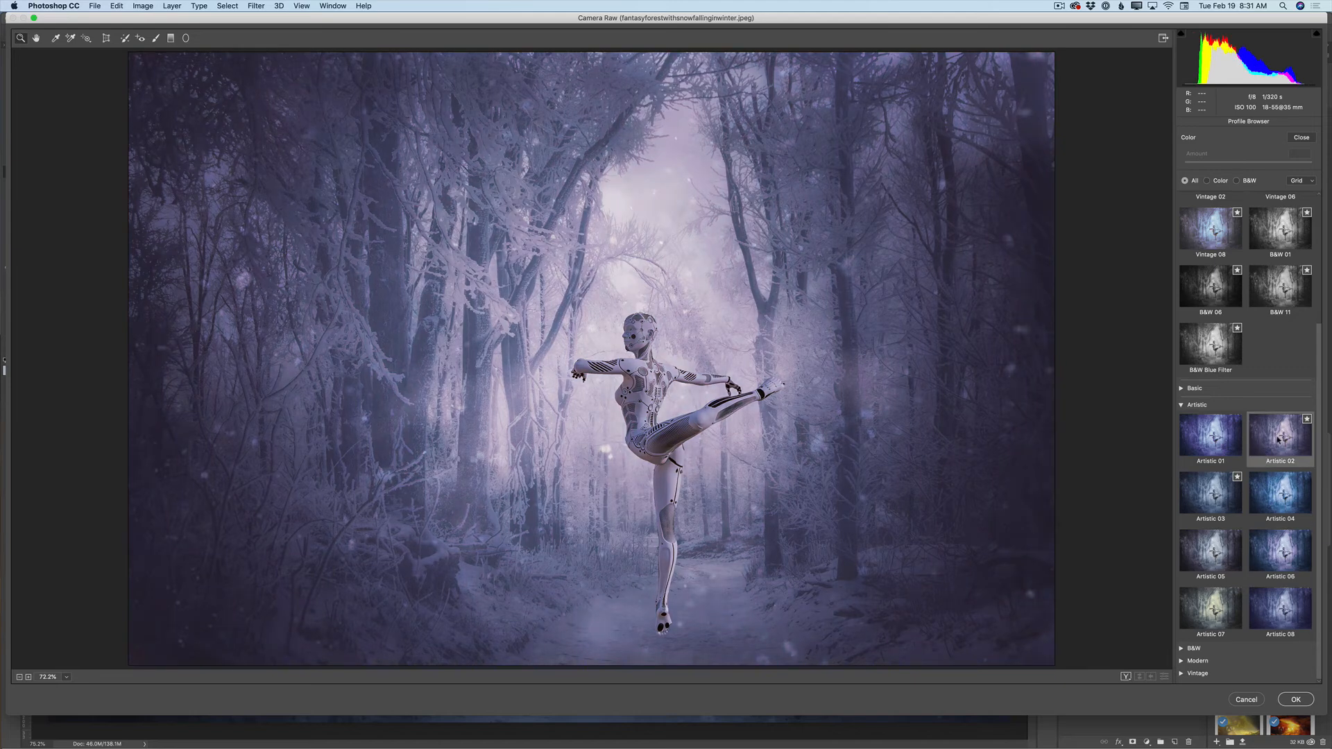
left_click(1210, 438)
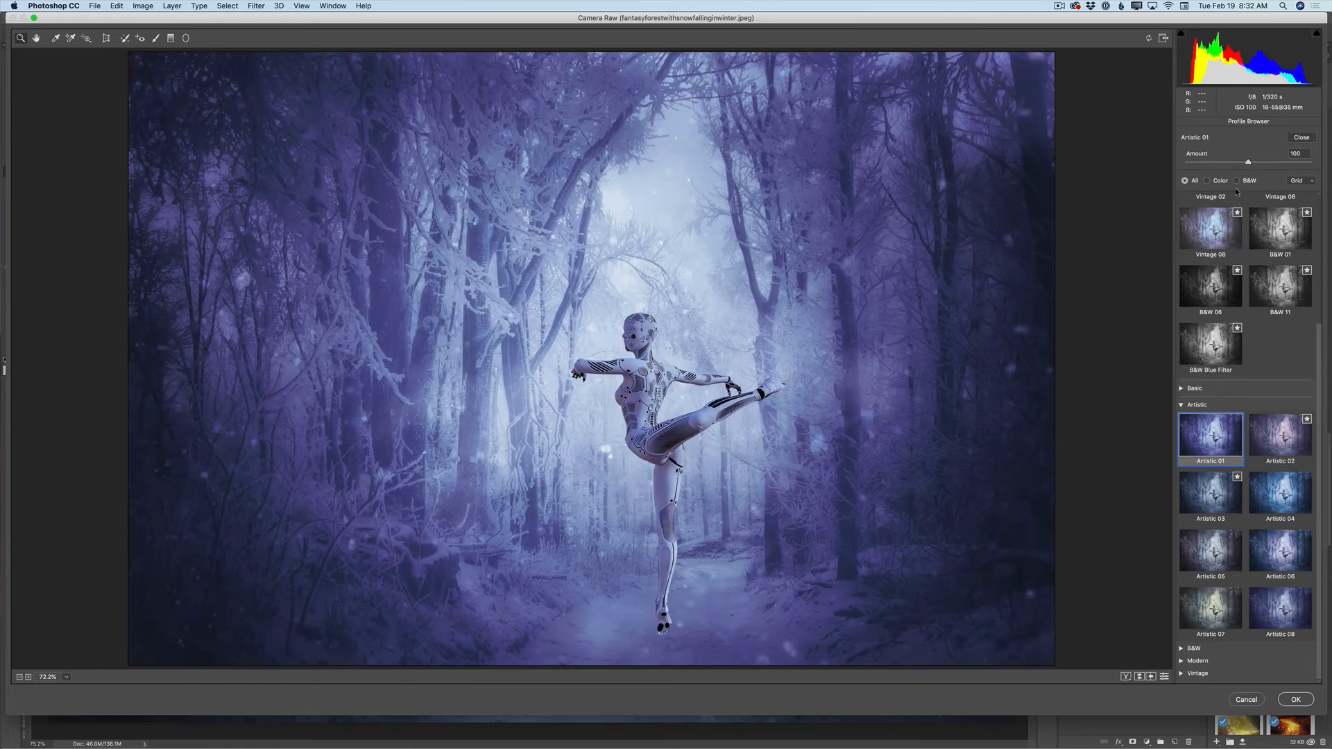
left_click_drag(1241, 164, 1189, 168)
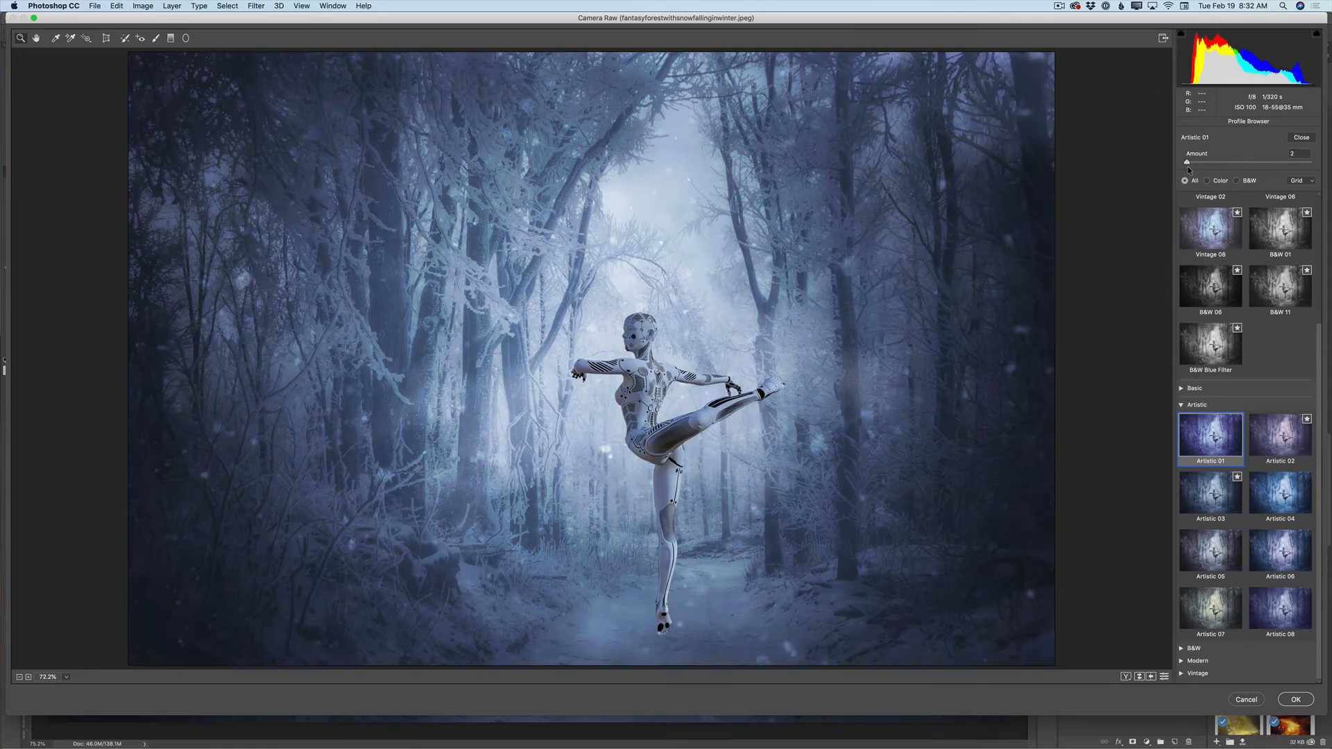
left_click_drag(1306, 171, 1217, 164)
left_click(1307, 140)
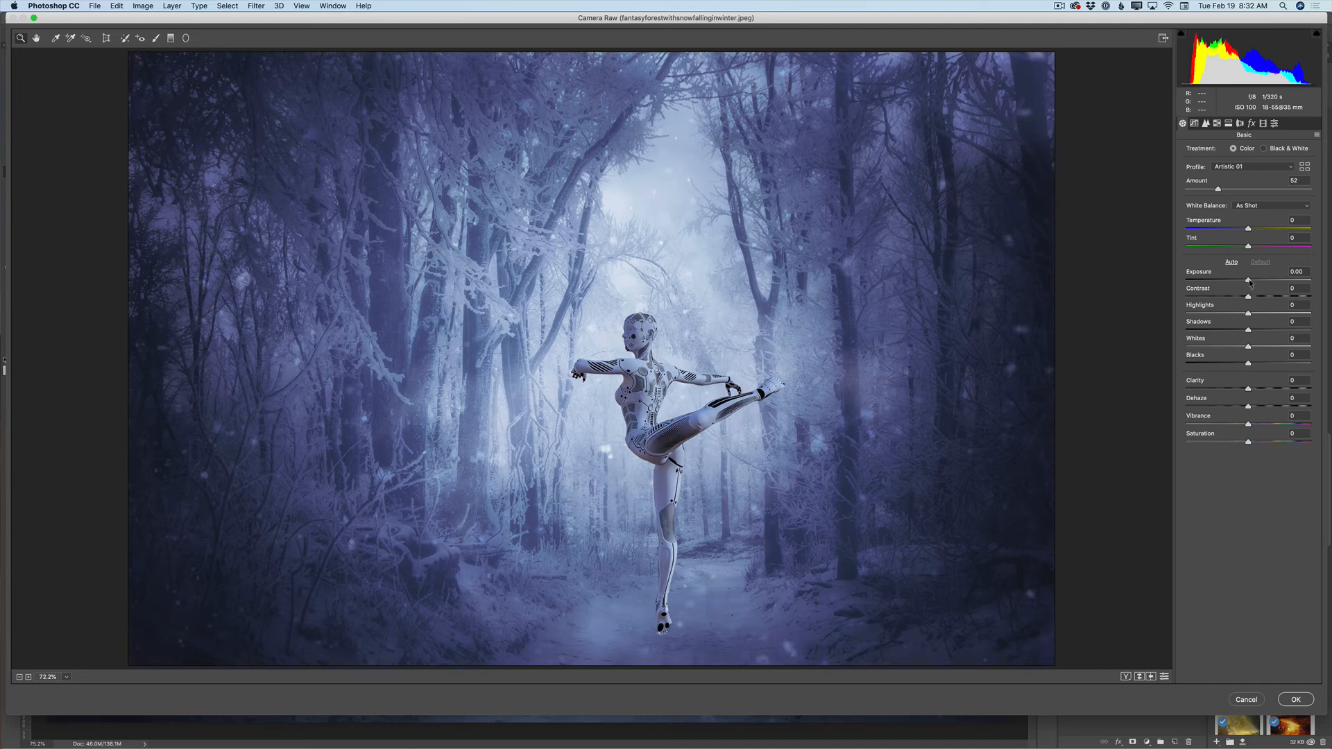
left_click_drag(1247, 281, 1256, 298)
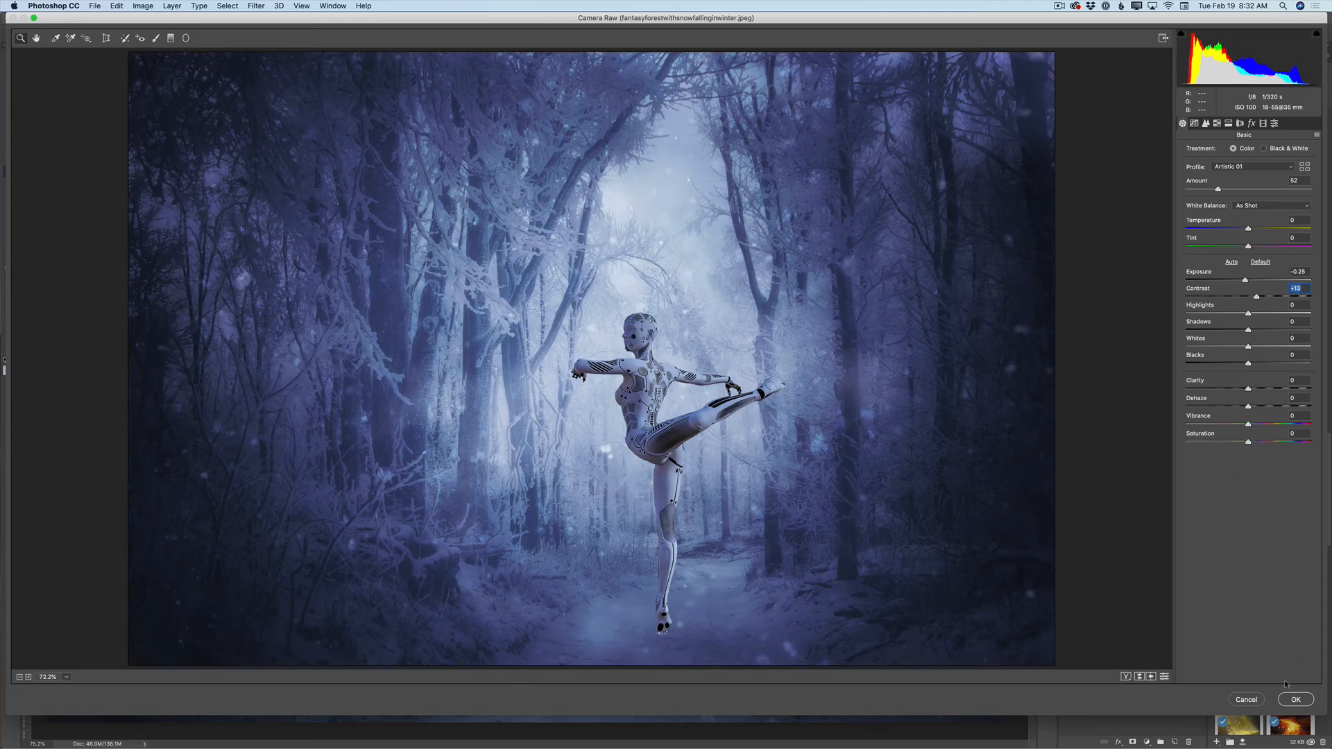
left_click(1294, 700)
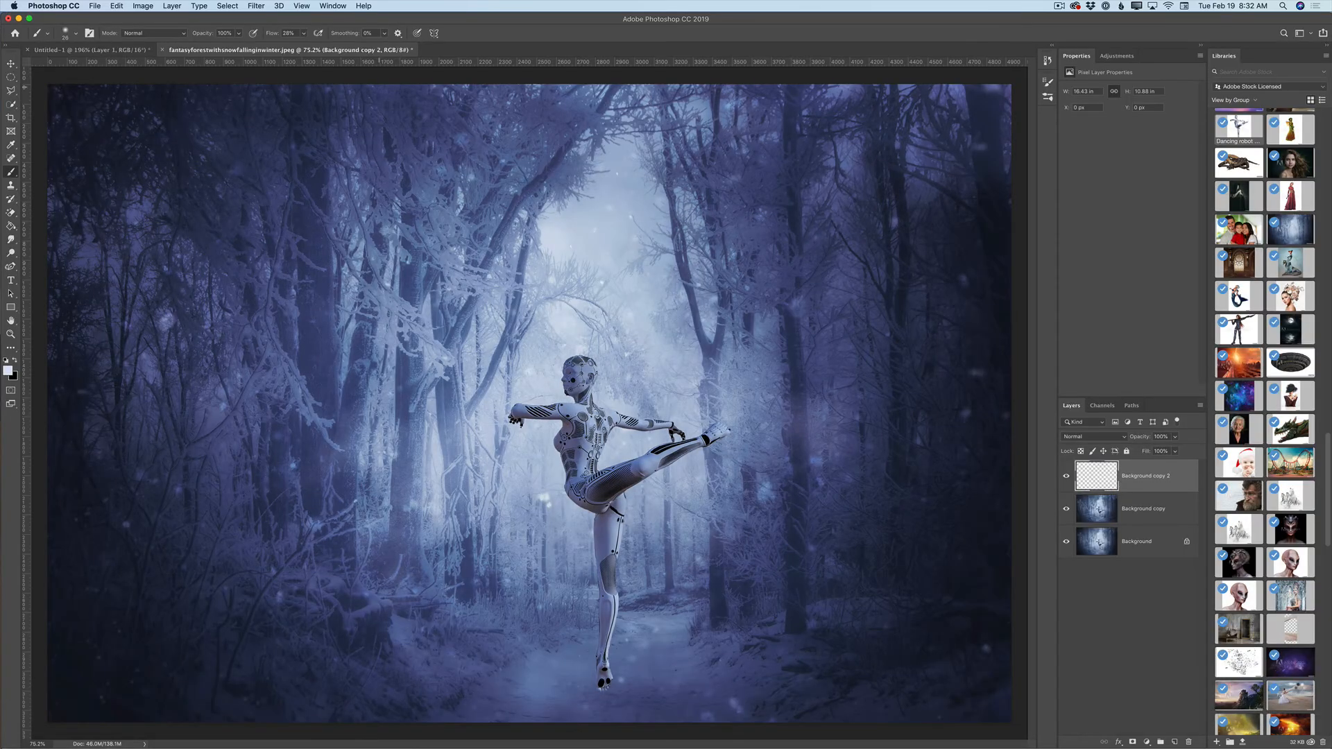
- Hide the Background copy layer and switch Background copy 2 off and on to compare it with the original
left_click(1066, 508)
left_click(1066, 475)
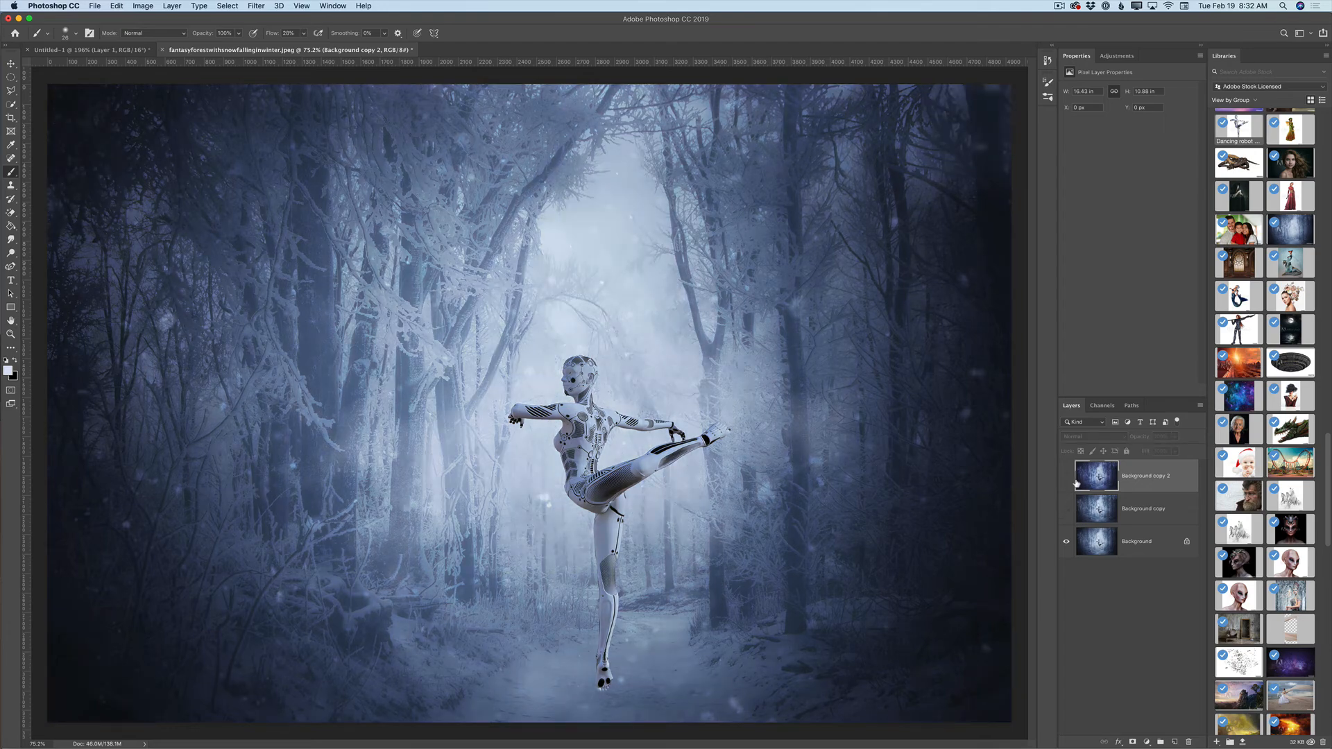
left_click(1066, 476)
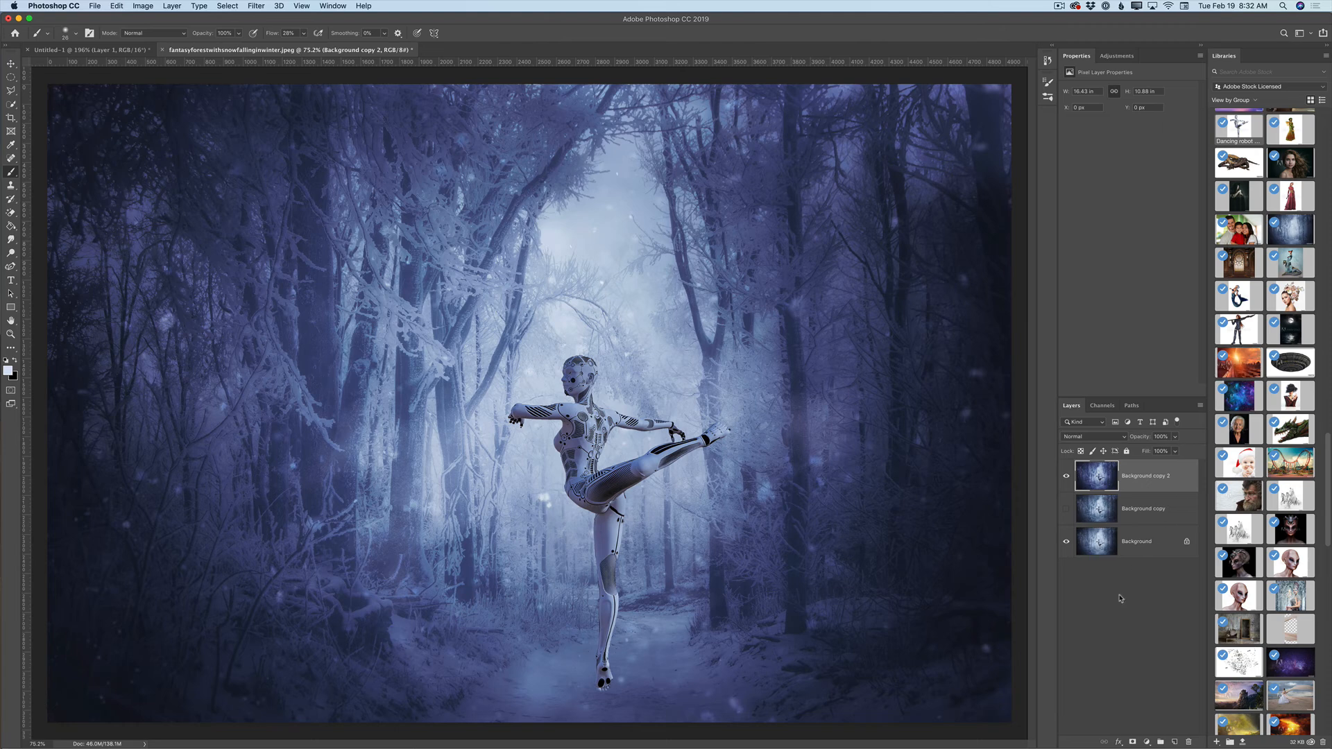
- Add a new empty layer above Background copy 2 and set the foreground color to pure white
left_click(1174, 742)
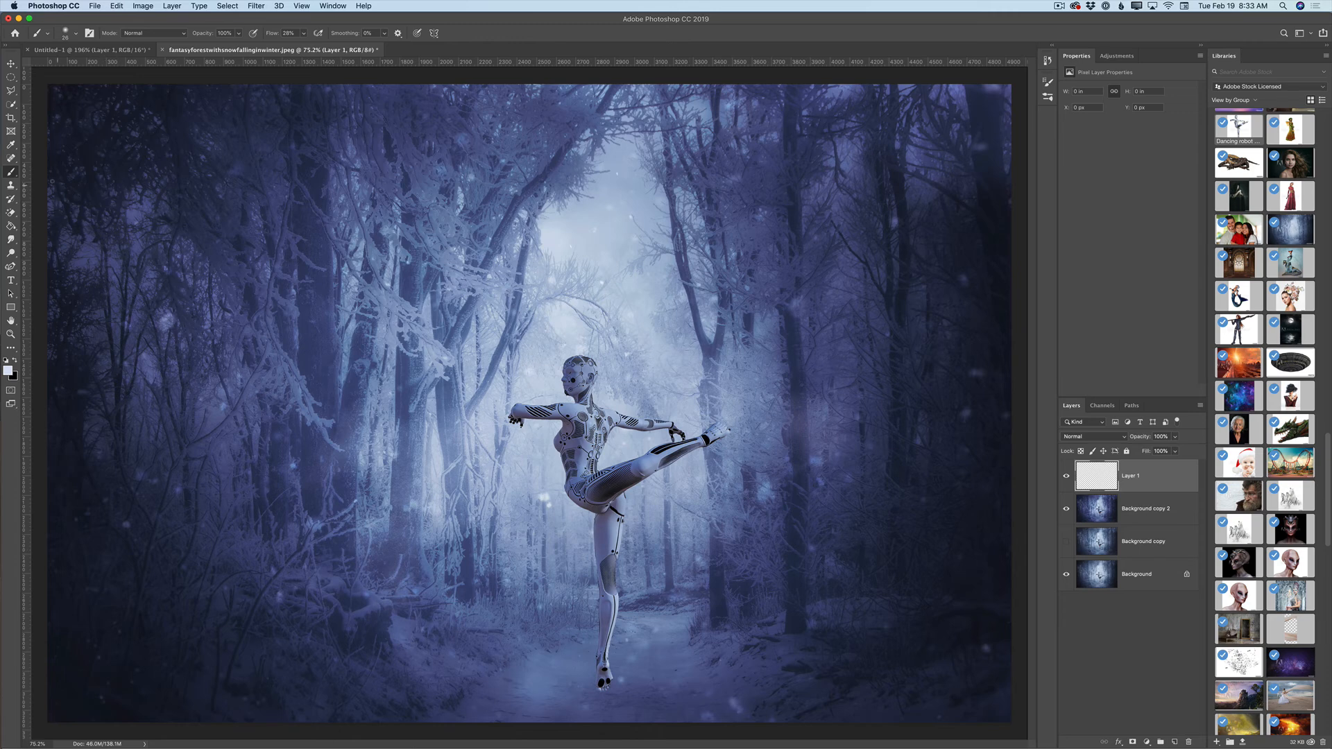
left_click(8, 370)
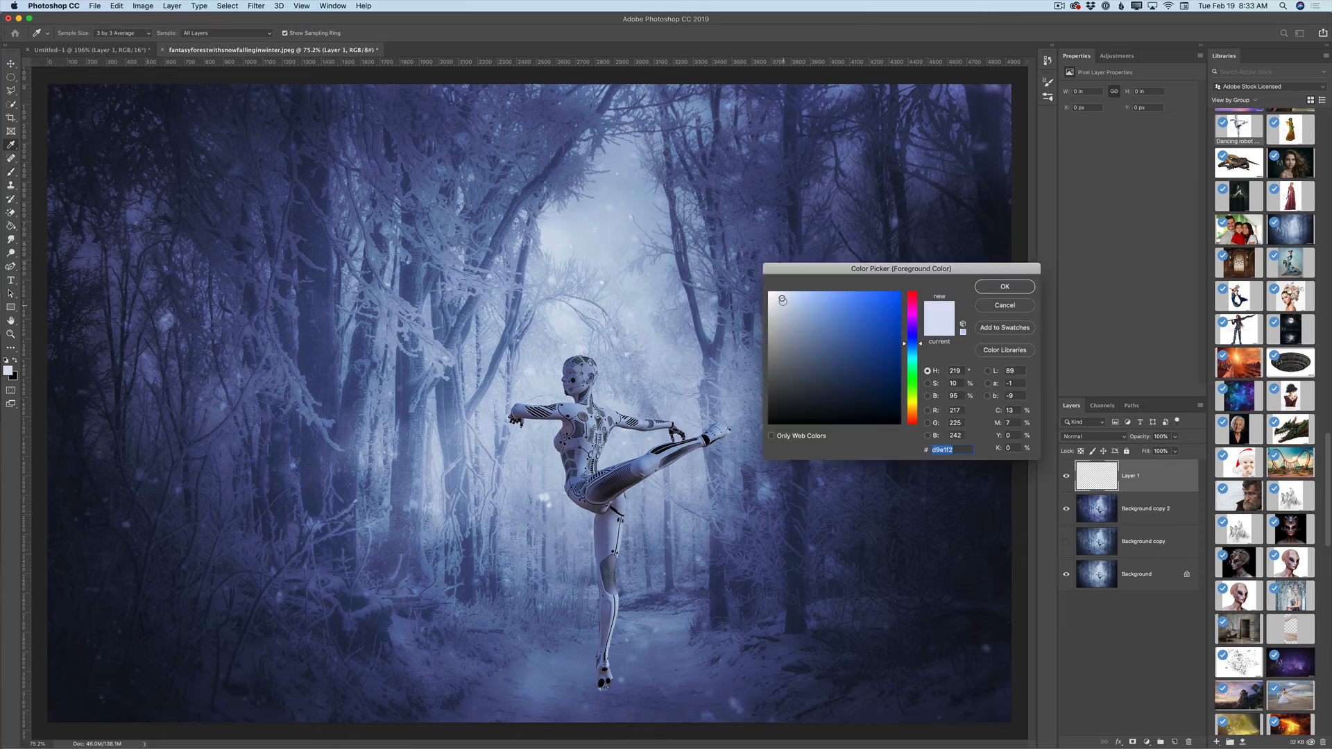
left_click_drag(782, 300, 768, 291)
left_click(1005, 287)
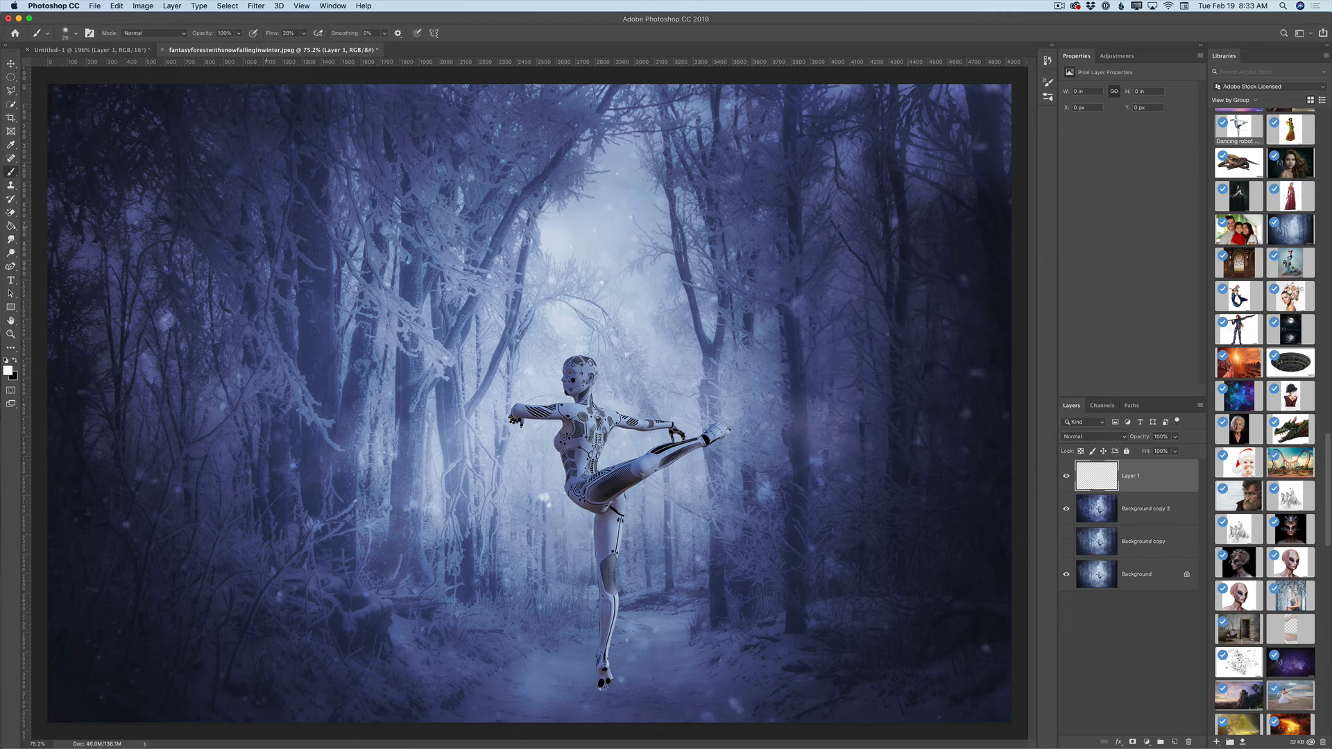
- Choose the first Kyle's Spatter brush from the Special Effects Brushes and set its Scatter to about 810%
left_click(1047, 99)
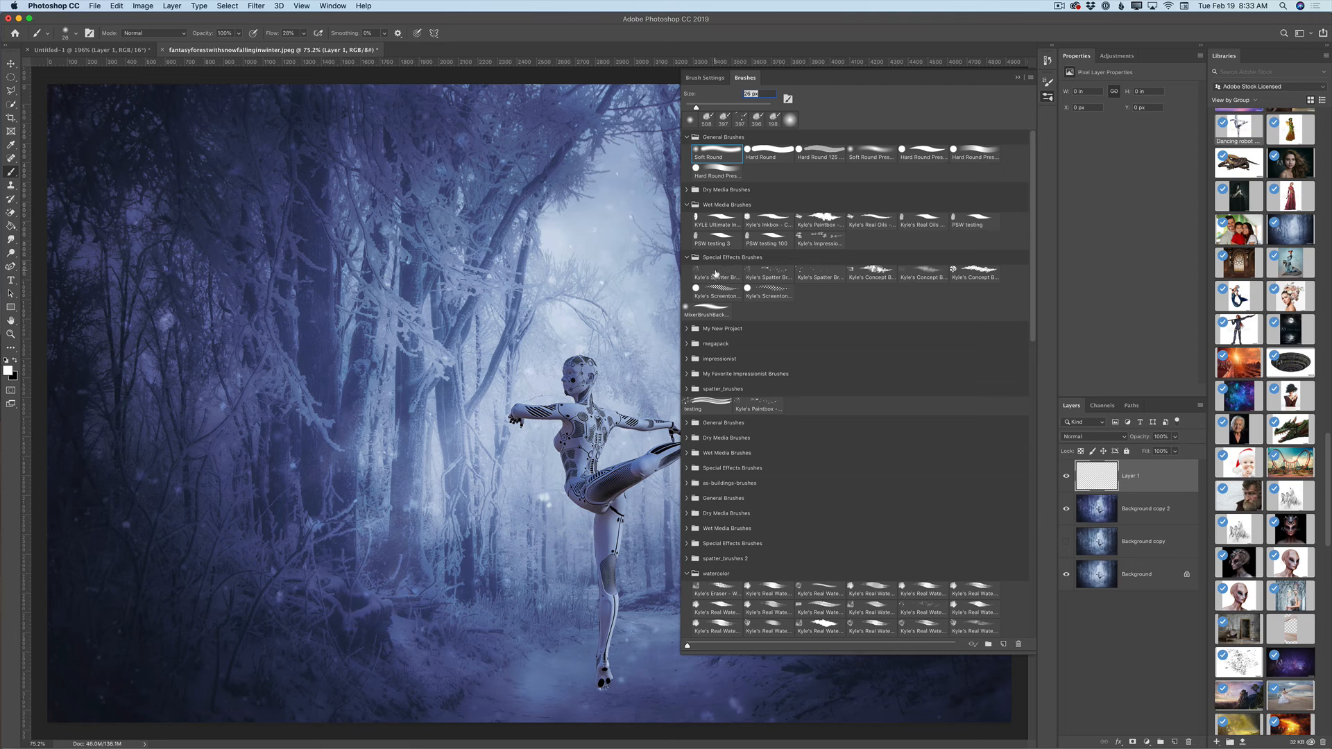
left_click(718, 275)
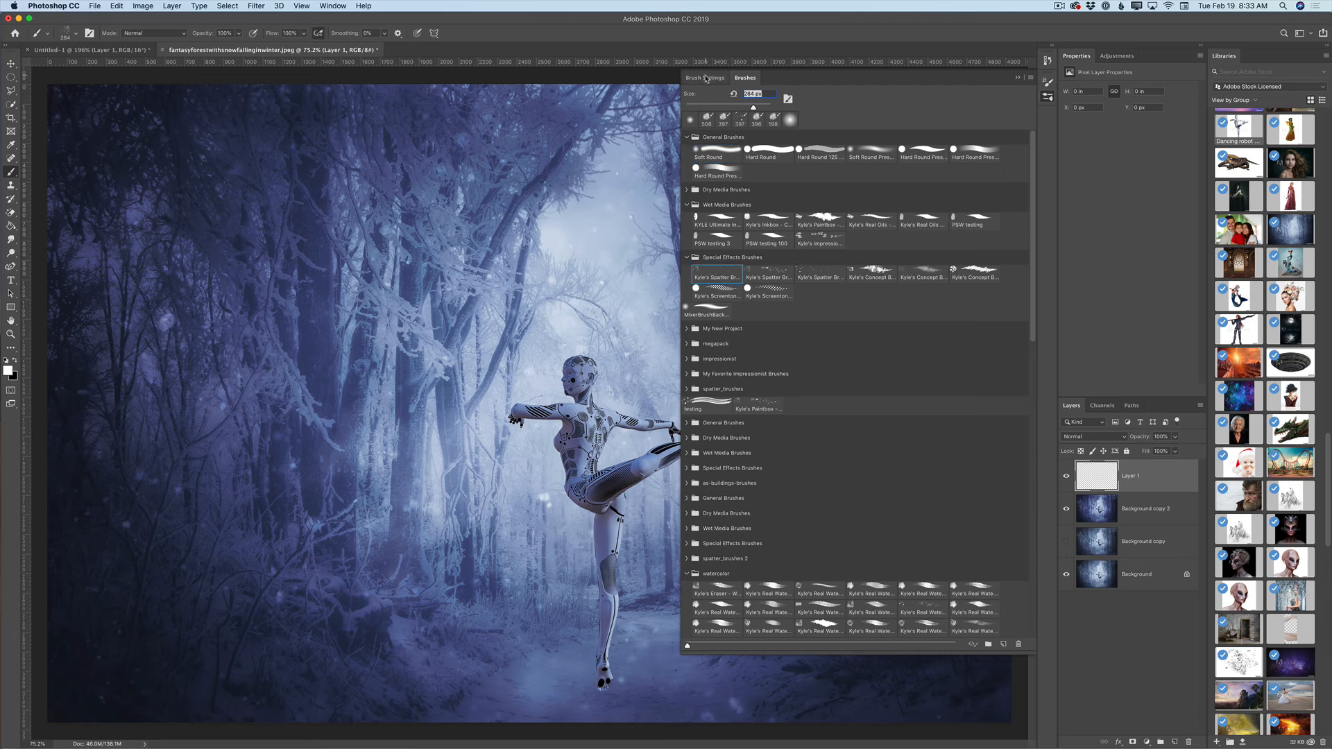
left_click(706, 78)
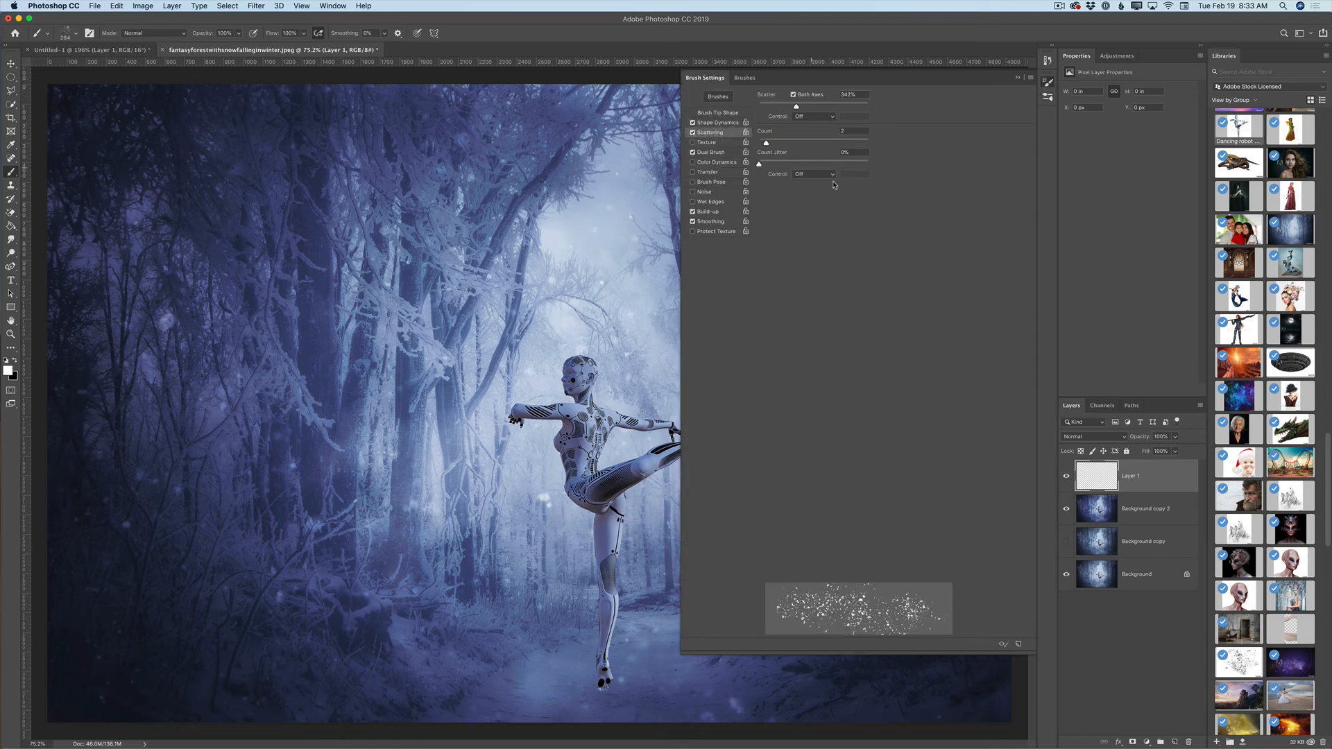
mouse_move(795, 108)
left_mouse_down()
mouse_move(887, 120)
mouse_move(768, 118)
mouse_move(860, 107)
left_mouse_up()
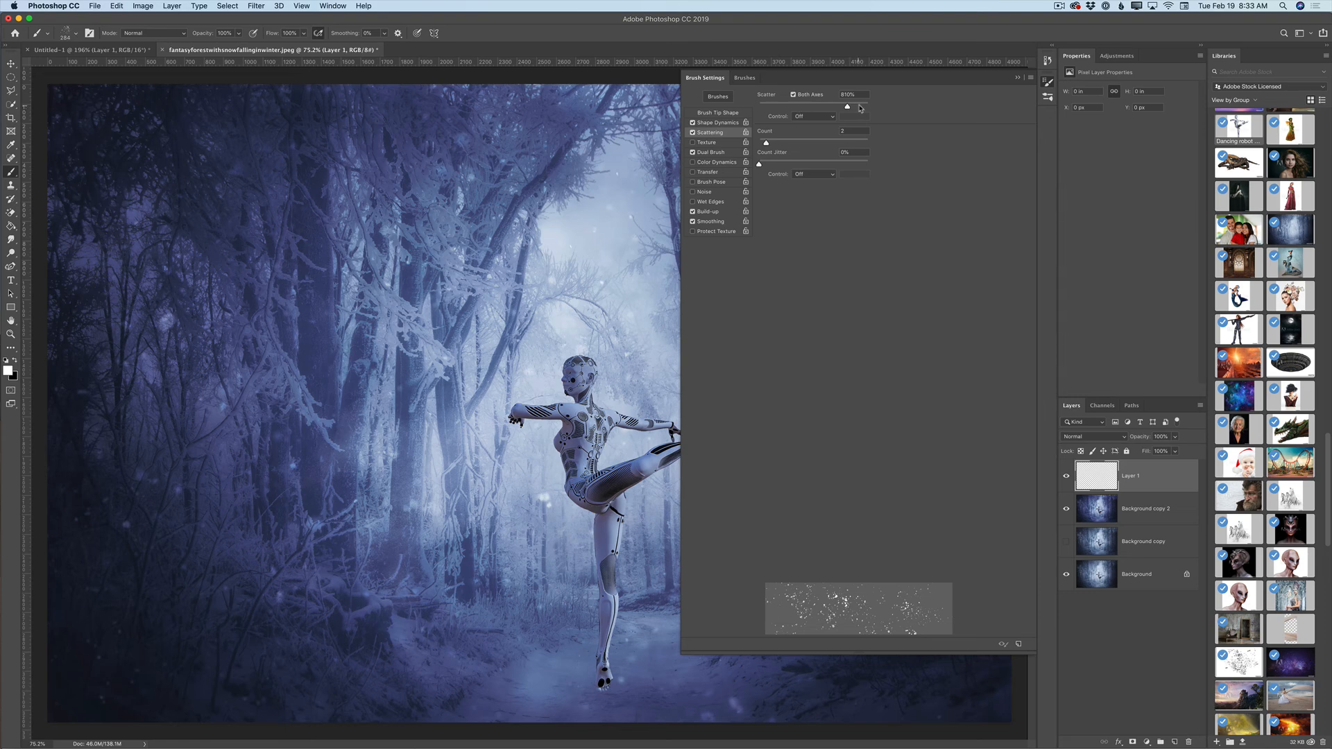
left_click(1018, 77)
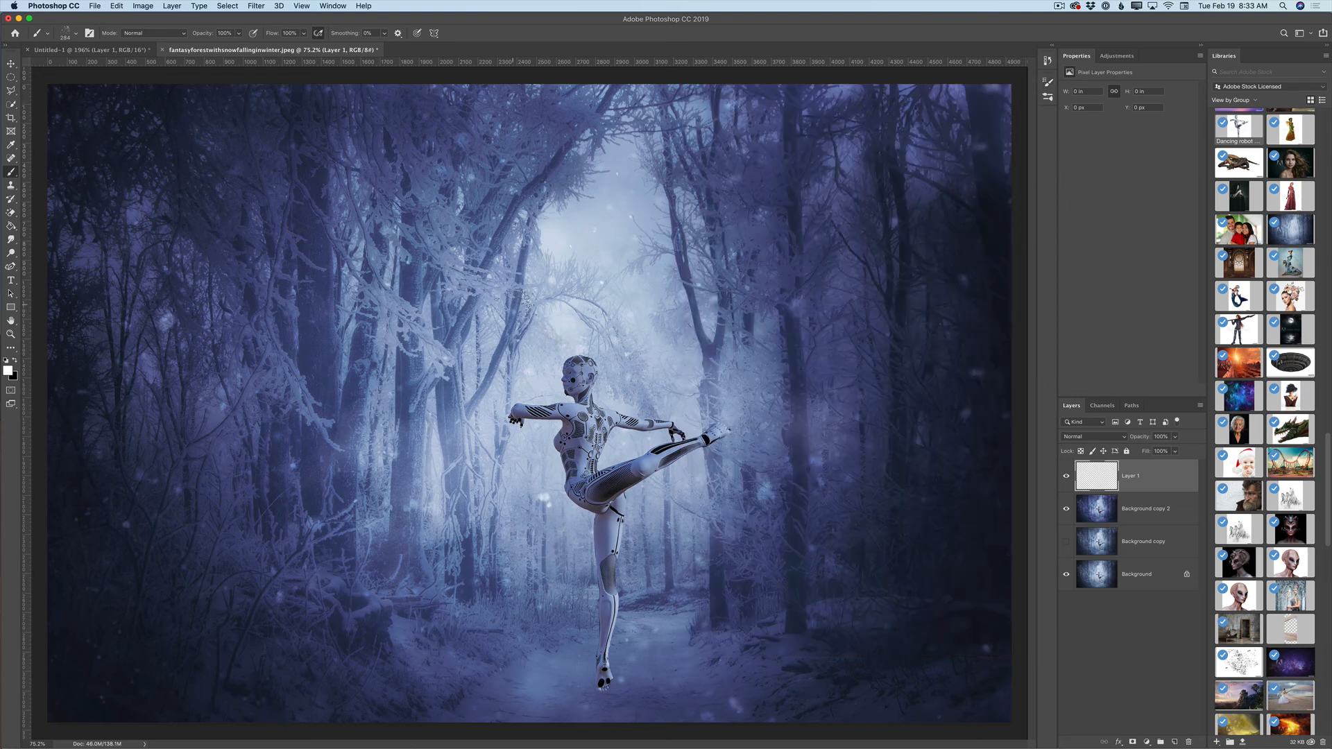
- Paint white spatter flecks across the upper forest around the bright clearing and undo the last dab over the trees right of the robot
left_click(522, 300)
left_click(603, 224)
left_click(791, 326)
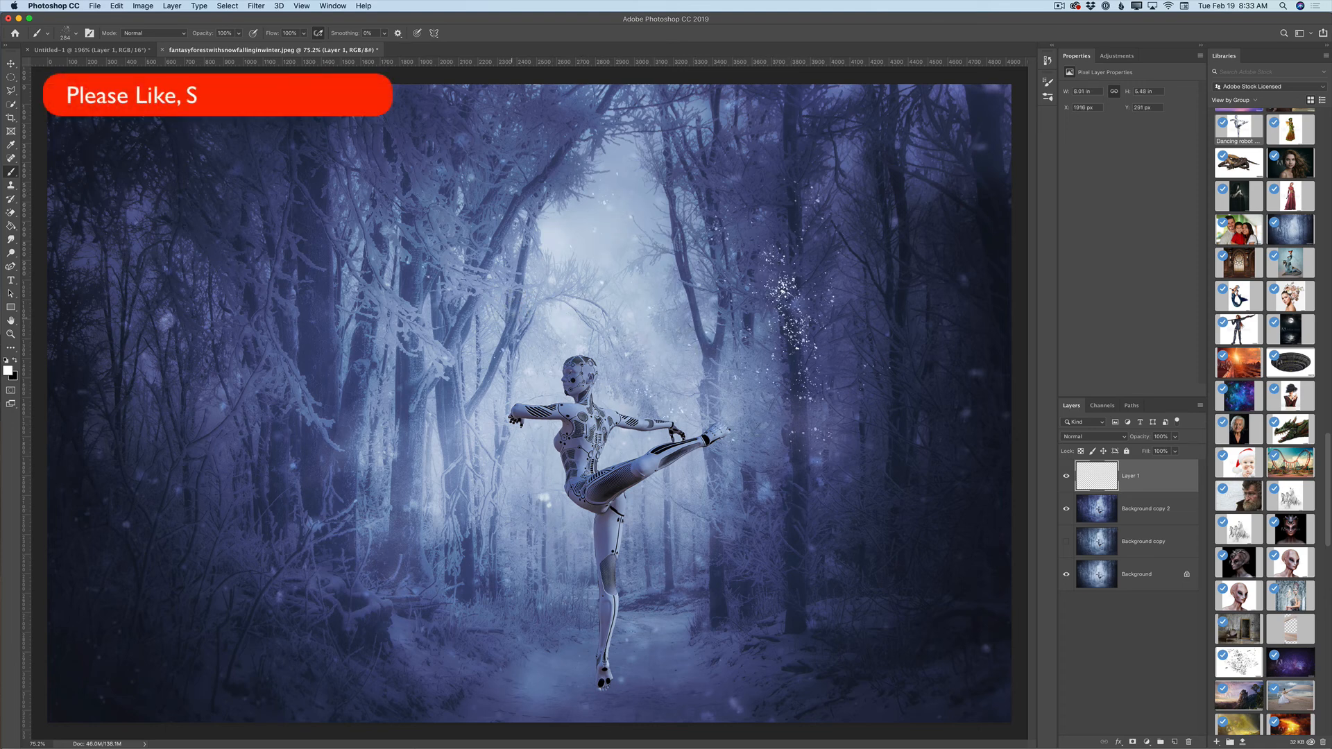
left_click(115, 7)
left_click(136, 20)
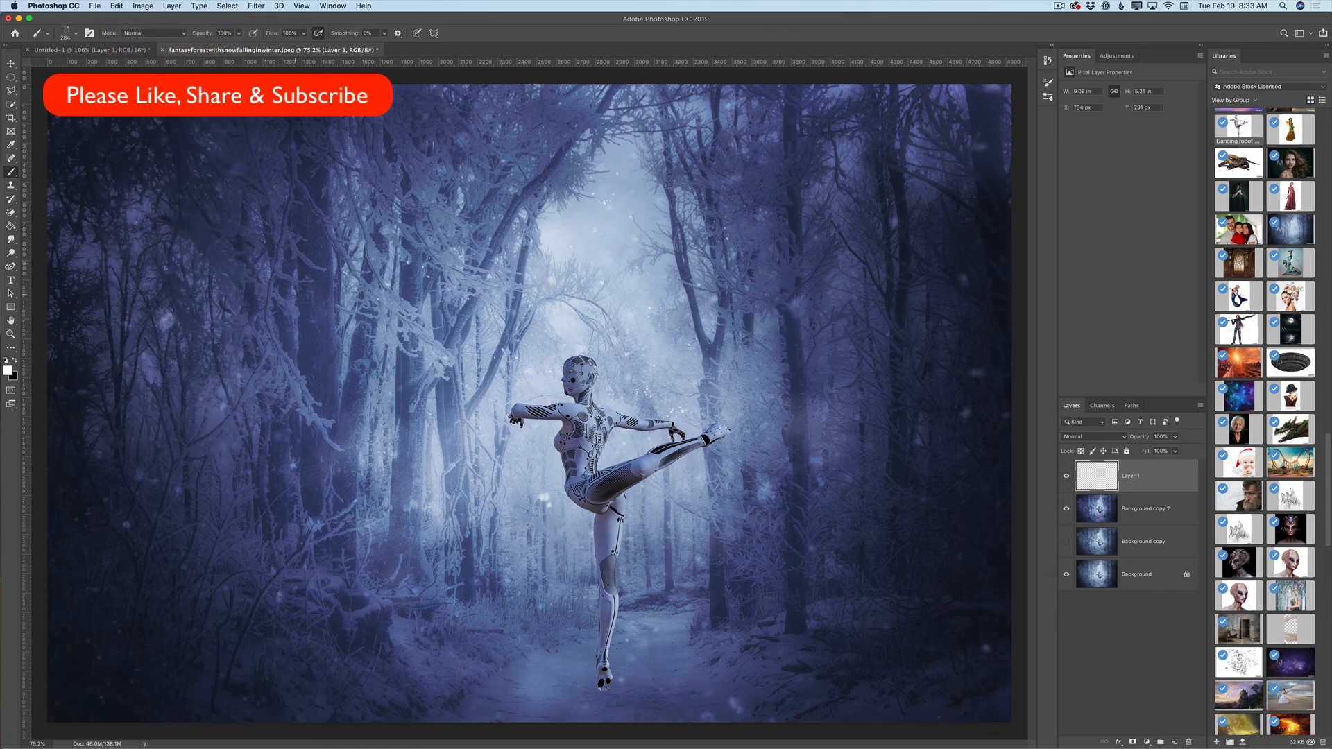
- Add white spatter flecks over the side trees and the lower forest on both sides of the robot and lower Layer 1's opacity
left_click(354, 400)
left_click(300, 433)
left_click(683, 605)
left_click(909, 459)
left_click(305, 600)
left_click(1175, 437)
left_click_drag(1171, 450, 1141, 451)
- Merge Layer 1 down into Background copy 2 and delete the Background copy and Background layers
left_click(1199, 407)
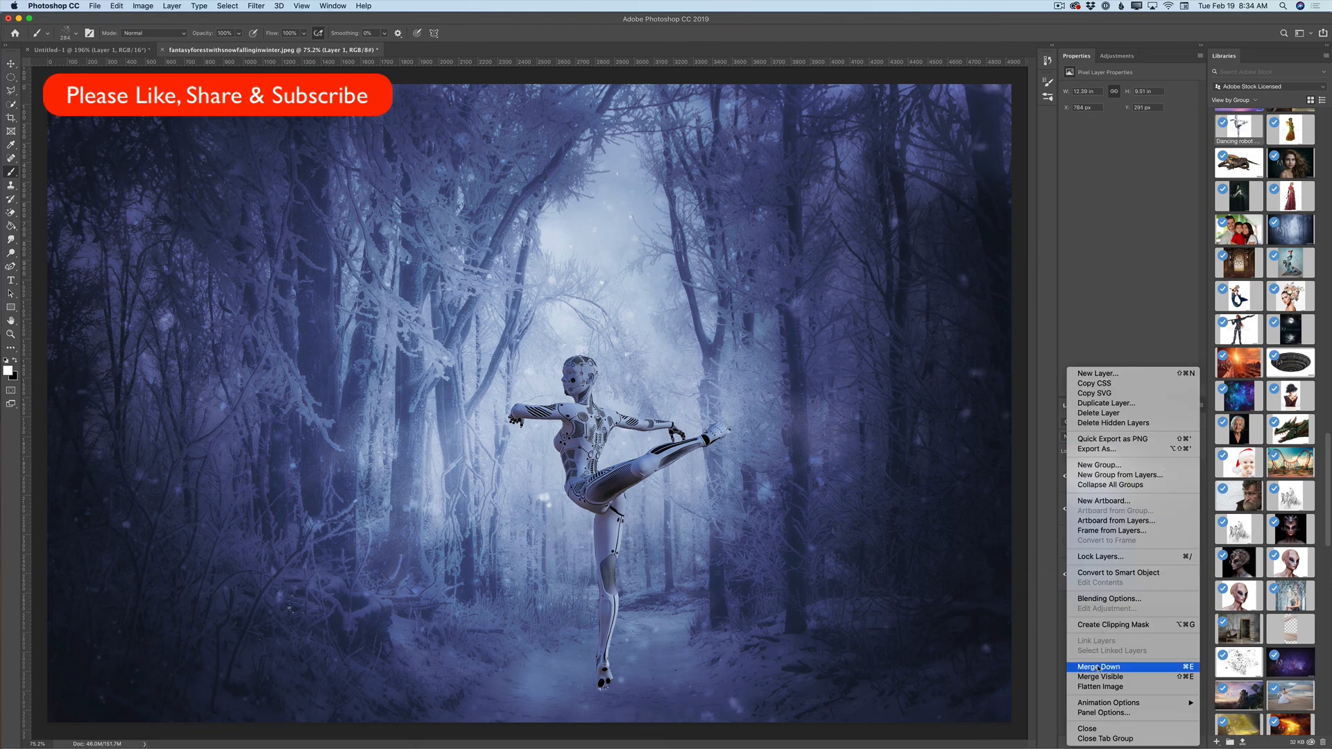
left_click(1126, 665)
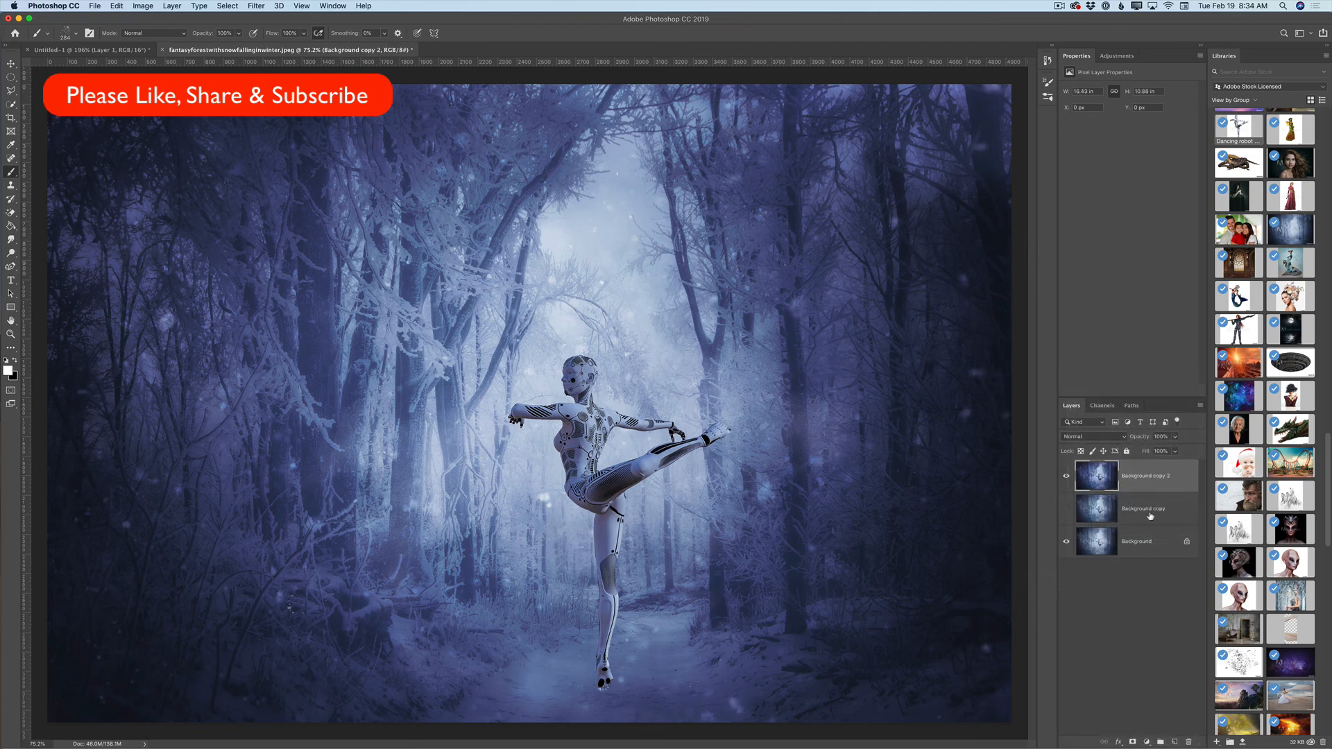
left_click_drag(1155, 510, 1188, 741)
left_click_drag(1163, 516, 1186, 742)
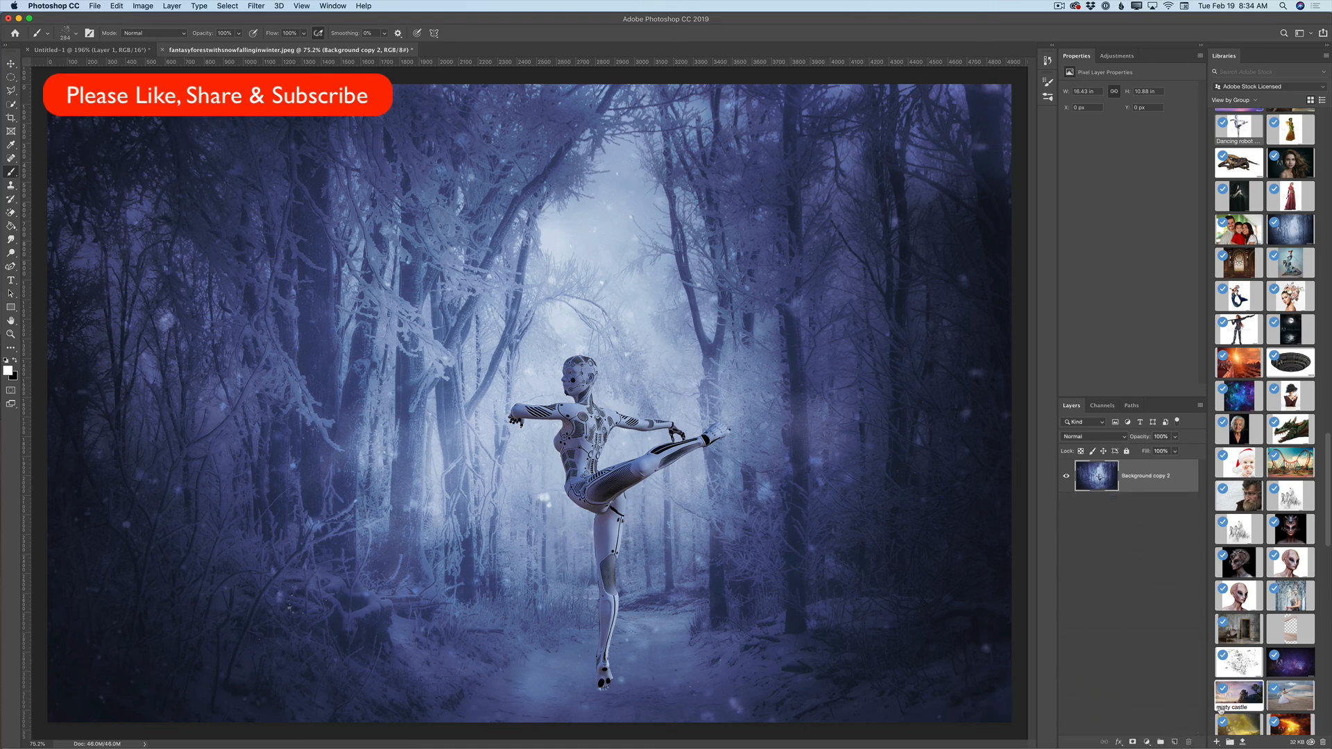